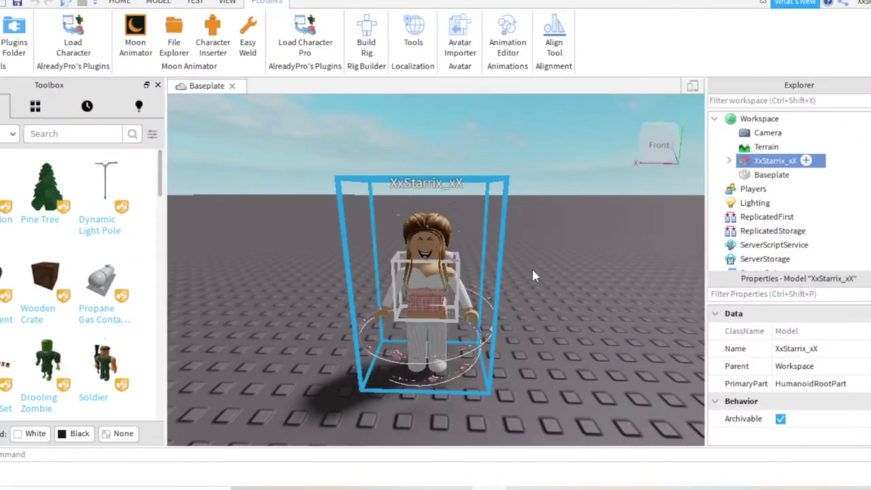
Step: Spawn an R6 copy of the existing avatar with Load Character, using that avatar's username, and close the dialog
{"action": "right_click_drag", "start_coordinate": [533, 270], "coordinate": [531, 262]}
{"action": "scroll", "coordinate": [533, 263], "scroll_direction": "down", "scroll_amount": 3}
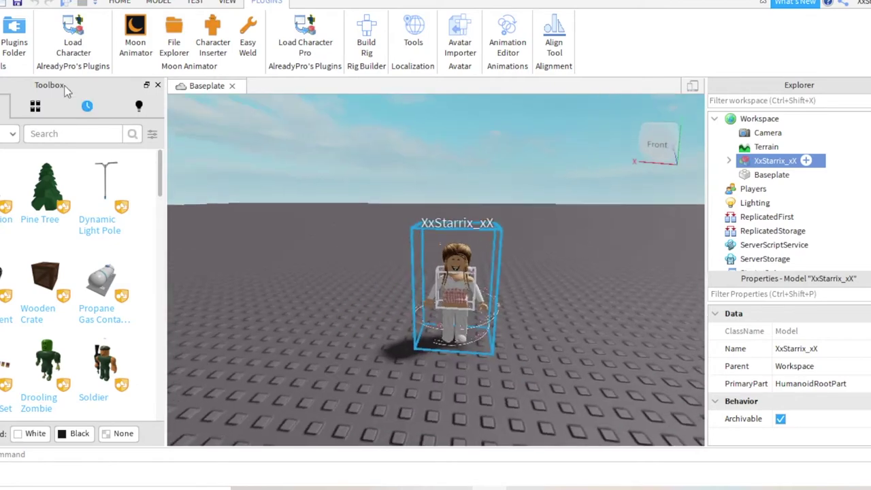
{"action": "left_click", "coordinate": [73, 38]}
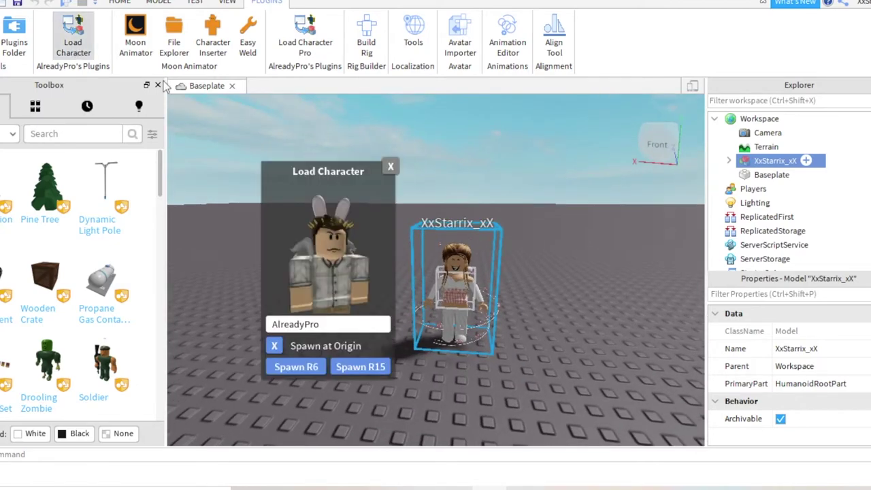
{"action": "double_click", "coordinate": [304, 325]}
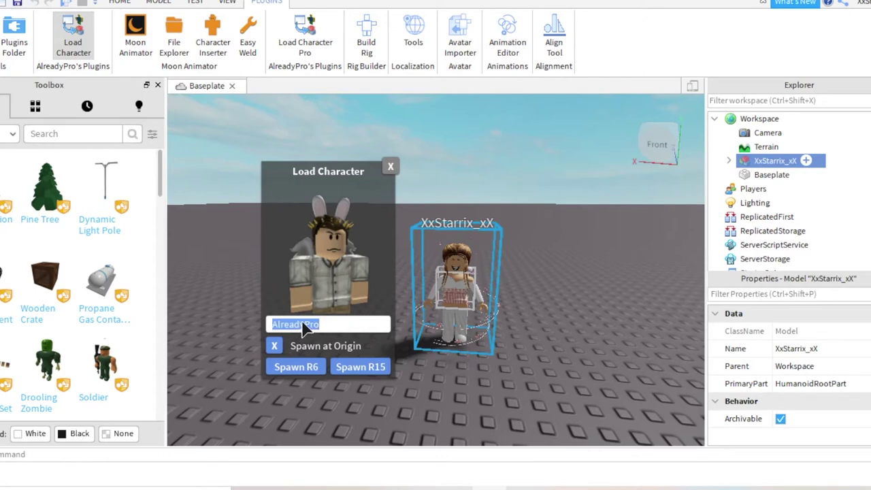
{"action": "type", "text": "XxStarr"}
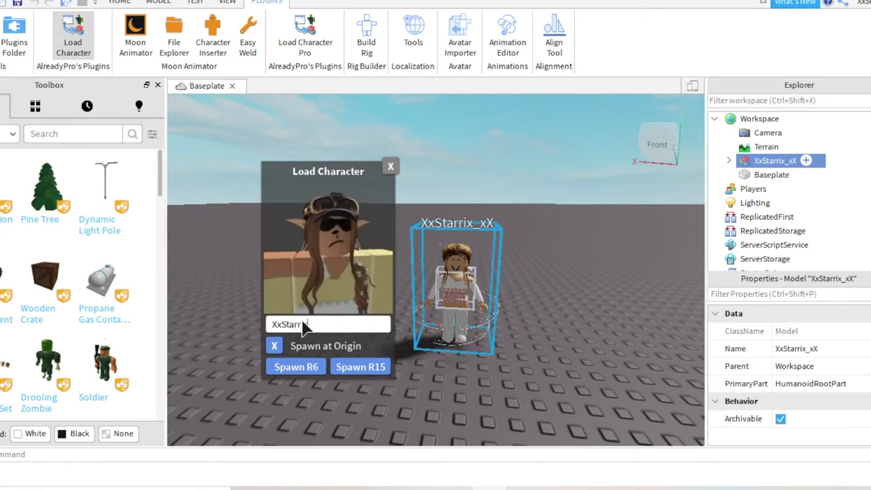
{"action": "type", "text": "ix_xX"}
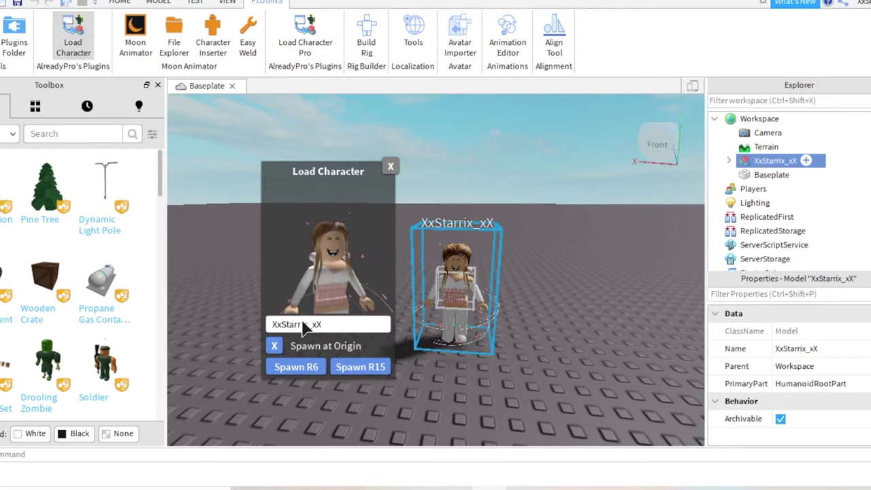
{"action": "left_click", "coordinate": [301, 366]}
{"action": "left_click", "coordinate": [391, 167]}
Step: Export the newly spawned character model in the workspace as a selection
{"action": "right_click_drag", "start_coordinate": [242, 337], "coordinate": [245, 343]}
{"action": "scroll", "coordinate": [242, 337], "scroll_direction": "down", "scroll_amount": 3}
{"action": "scroll", "coordinate": [242, 343], "scroll_direction": "up", "scroll_amount": 5}
{"action": "scroll", "coordinate": [242, 335], "scroll_direction": "down", "scroll_amount": 3}
{"action": "scroll", "coordinate": [242, 340], "scroll_direction": "up", "scroll_amount": 2}
{"action": "scroll", "coordinate": [242, 336], "scroll_direction": "up", "scroll_amount": 5}
{"action": "scroll", "coordinate": [242, 336], "scroll_direction": "down", "scroll_amount": 5}
{"action": "scroll", "coordinate": [241, 337], "scroll_direction": "up", "scroll_amount": 2}
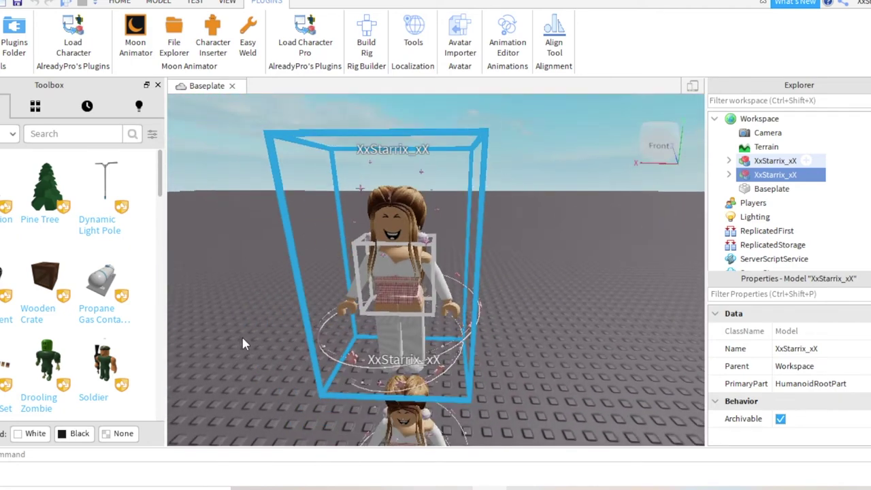
{"action": "right_click", "coordinate": [763, 176]}
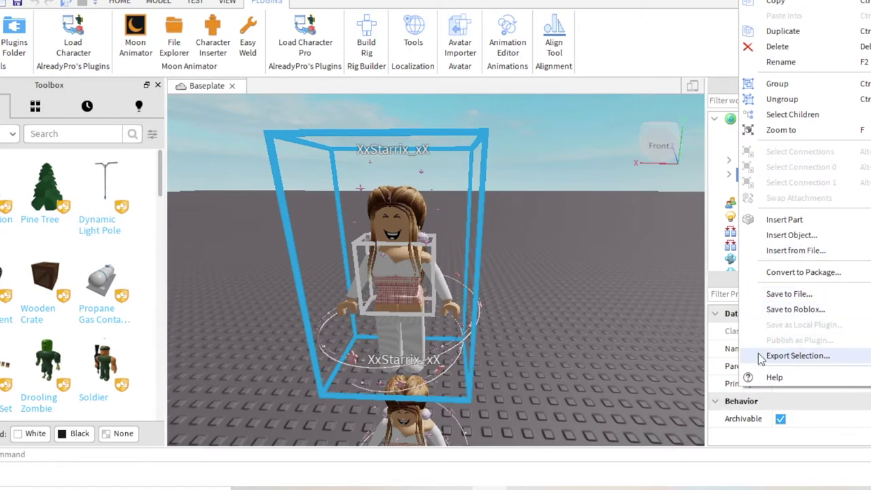
{"action": "left_click", "coordinate": [797, 356]}
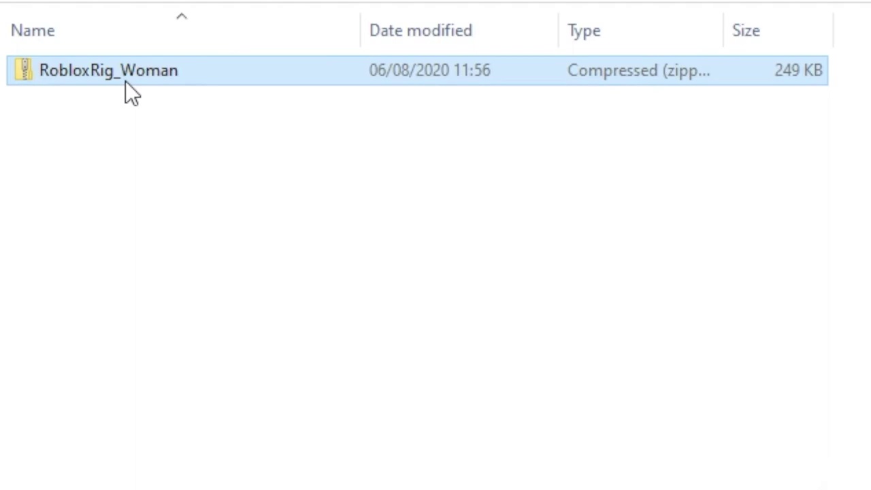
Step: Switch to the file browser and open Default.blend from the Rig folder inside the RobloxRig_Woman archive in Blender
{"action": "left_click", "coordinate": [124, 80]}
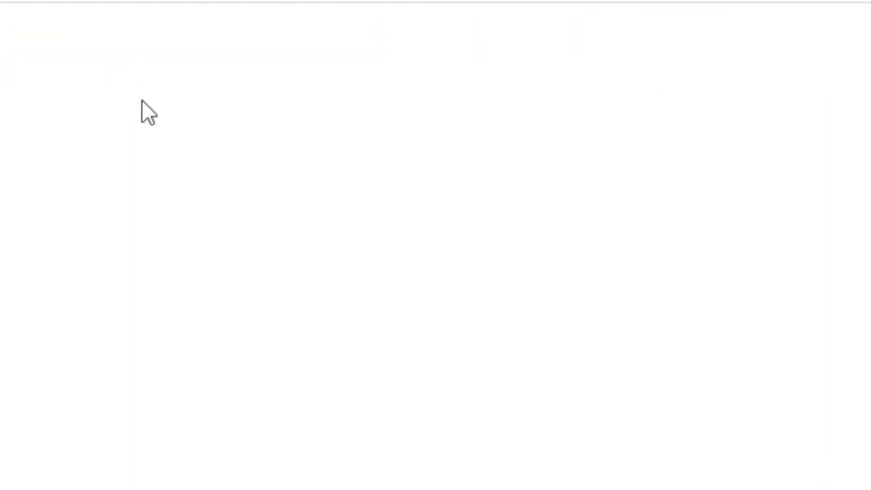
{"action": "left_click", "coordinate": [140, 75]}
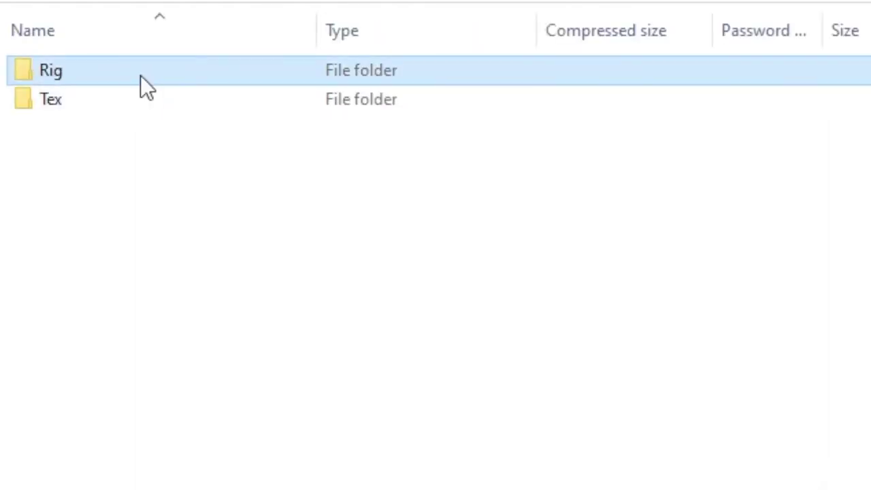
{"action": "double_click", "coordinate": [140, 77]}
{"action": "double_click", "coordinate": [169, 82]}
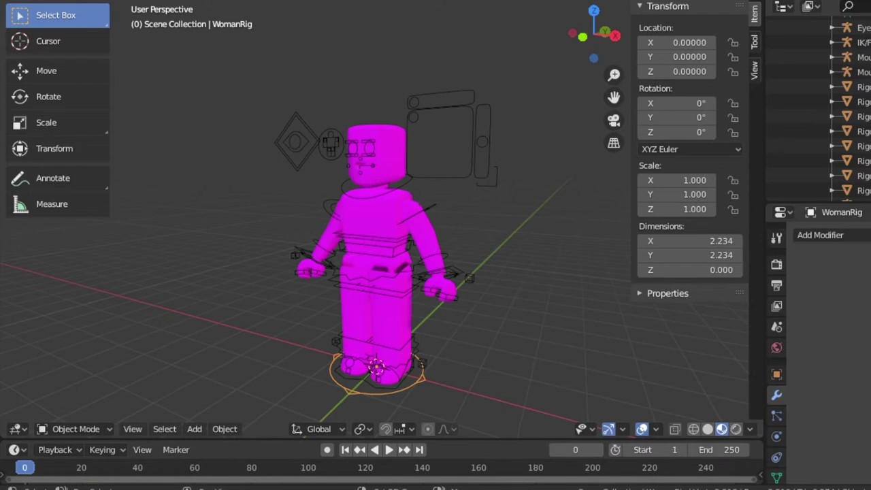
Step: Delete the woman rig's head mesh and both eye meshes
{"action": "scroll", "coordinate": [381, 218], "scroll_direction": "up", "scroll_amount": 6}
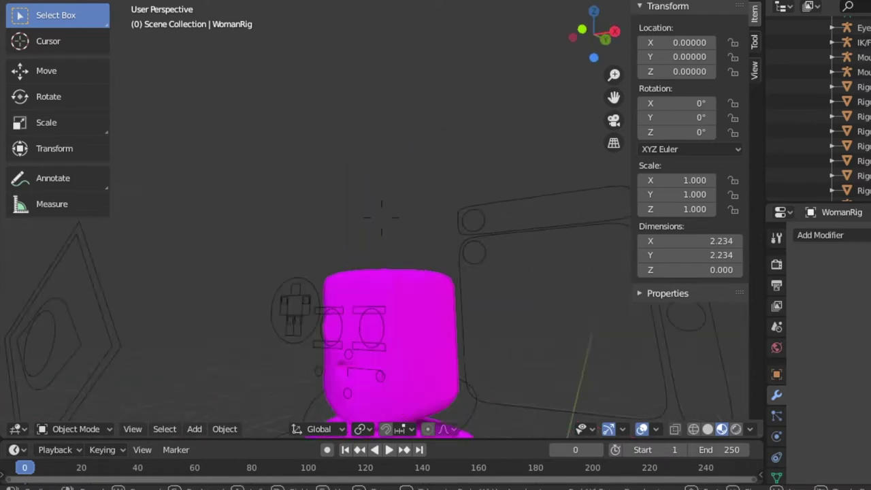
{"action": "key", "text": "w"}
{"action": "left_click", "coordinate": [420, 180]}
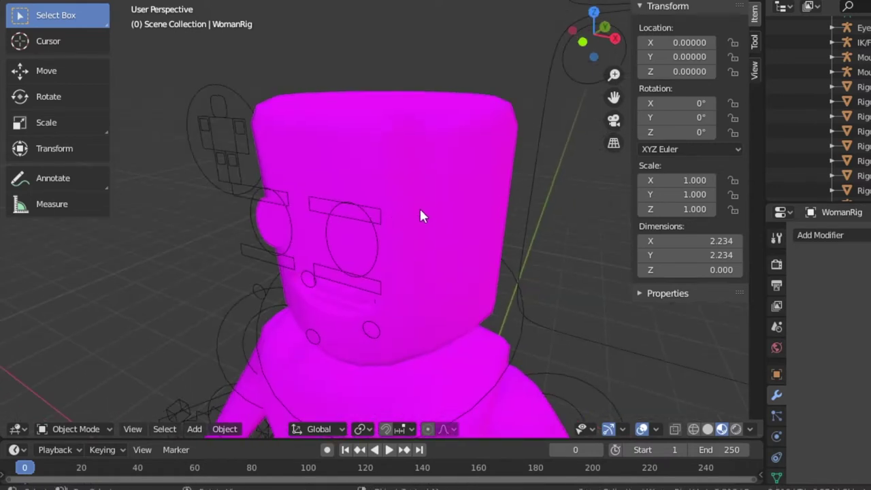
{"action": "left_click", "coordinate": [420, 215]}
{"action": "key", "text": "x"}
{"action": "left_click", "coordinate": [381, 223]}
{"action": "left_click", "coordinate": [349, 245]}
{"action": "key", "text": "x"}
{"action": "left_click", "coordinate": [345, 244]}
{"action": "left_click", "coordinate": [275, 230]}
{"action": "key", "text": "x"}
{"action": "left_click", "coordinate": [274, 228]}
Step: Delete the leftover tongue mesh and the two thin curved mouth pieces in front of the rig's neck
{"action": "middle_click_drag", "start_coordinate": [289, 216], "coordinate": [303, 212]}
{"action": "key", "text": "w"}
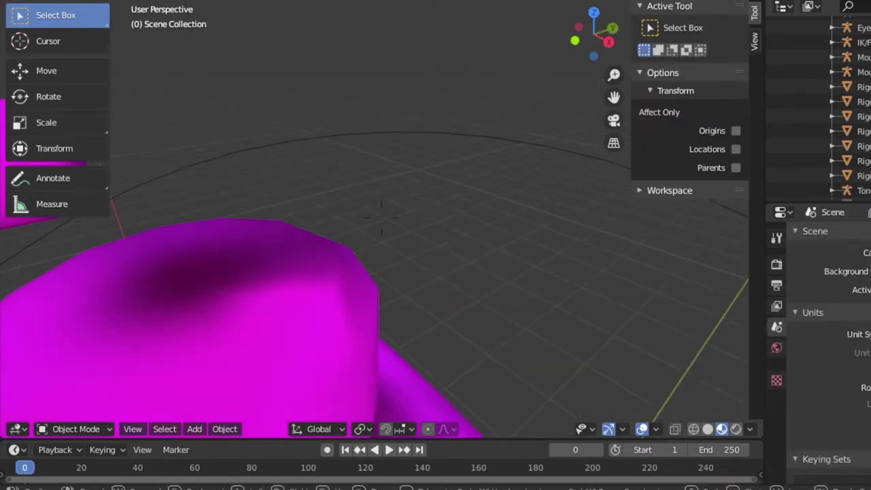
{"action": "key", "text": "s"}
{"action": "left_click", "coordinate": [381, 209]}
{"action": "left_click", "coordinate": [371, 202]}
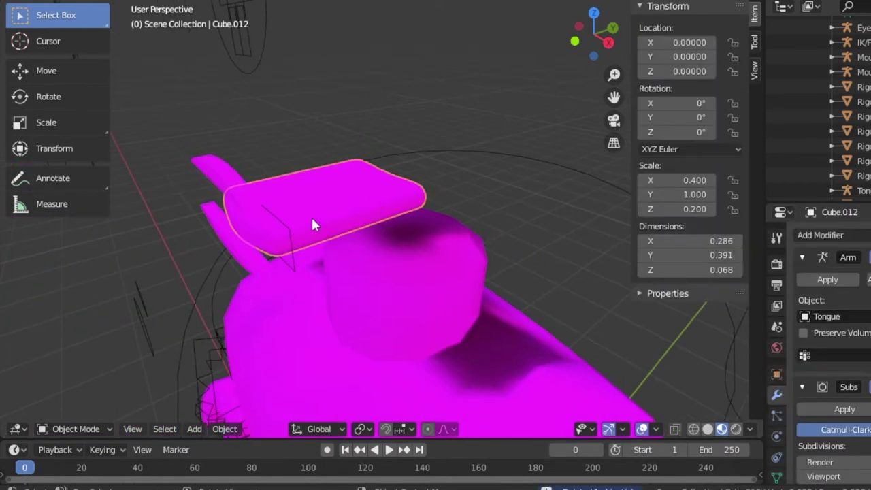
{"action": "key", "text": "x"}
{"action": "left_click", "coordinate": [264, 221]}
{"action": "left_click", "coordinate": [238, 190]}
{"action": "key", "text": "x"}
{"action": "left_click", "coordinate": [238, 196]}
{"action": "left_click", "coordinate": [229, 230]}
{"action": "key", "text": "x"}
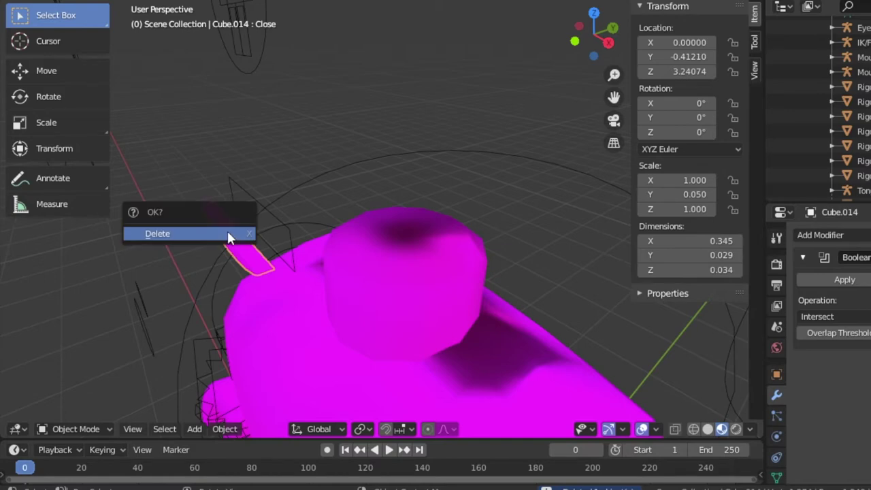
{"action": "left_click", "coordinate": [228, 232]}
Step: Select the rig's torso mesh and show its material nodes in the Shader Editor
{"action": "middle_click_drag", "start_coordinate": [228, 220], "coordinate": [227, 245]}
{"action": "key", "text": "s"}
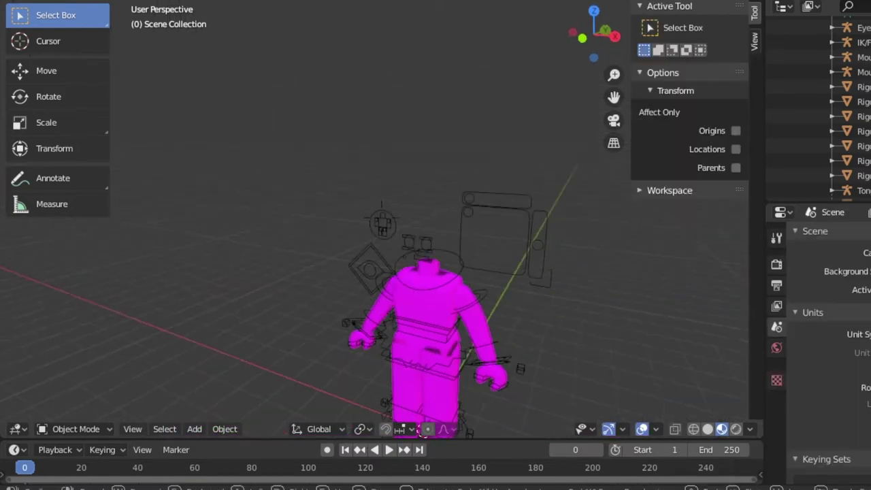
{"action": "key", "text": "a"}
{"action": "key", "text": "w"}
{"action": "key", "text": "s"}
{"action": "key", "text": "w"}
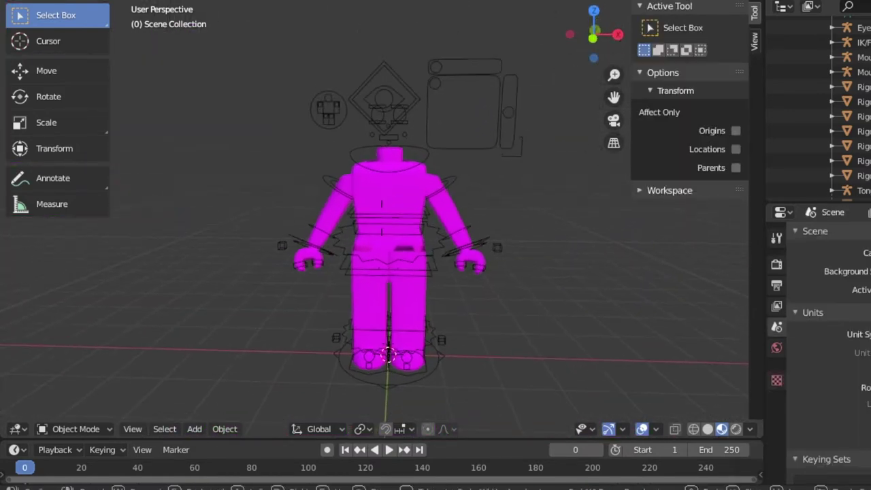
{"action": "left_click", "coordinate": [395, 190]}
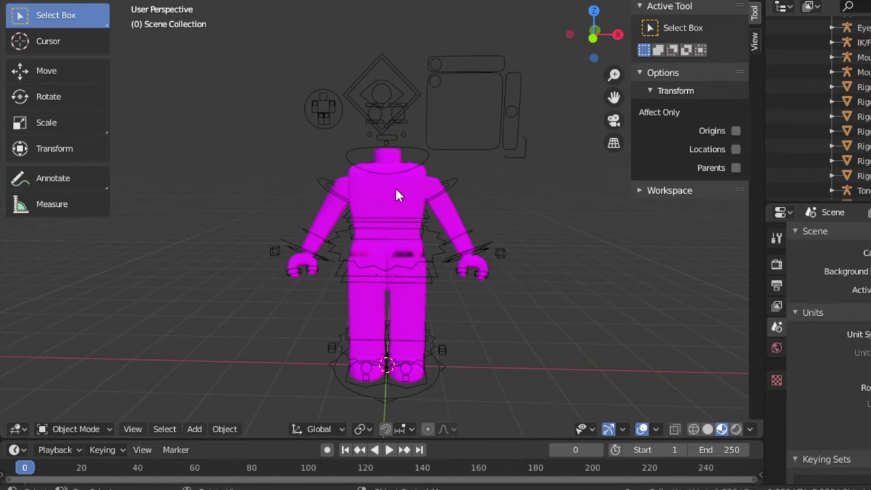
{"action": "left_click", "coordinate": [395, 191]}
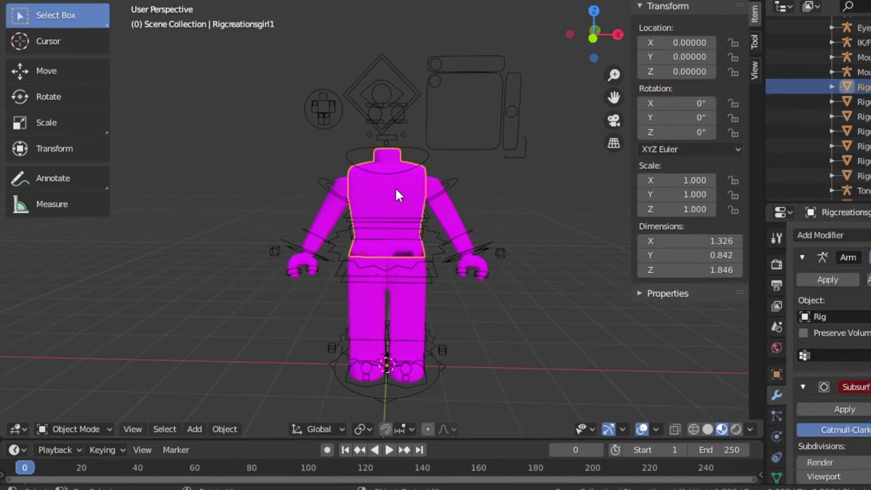
{"action": "left_click", "coordinate": [17, 429]}
{"action": "left_click", "coordinate": [42, 346]}
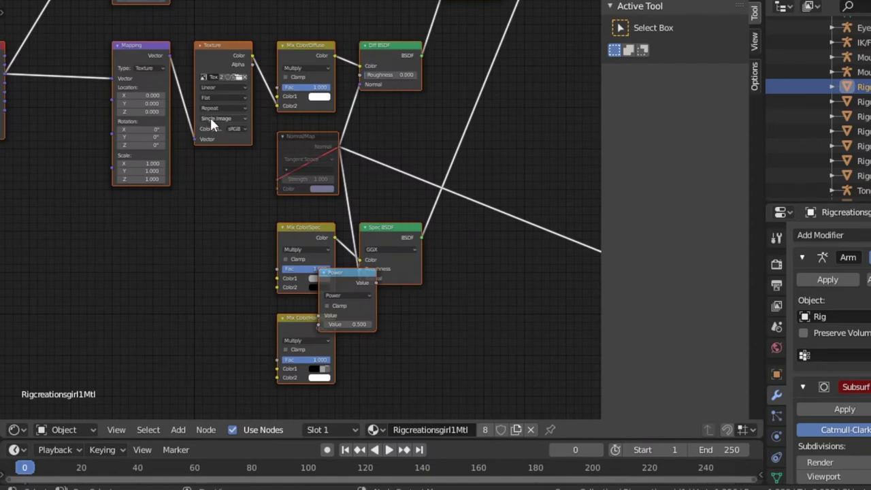
Step: Load the character's texture as a Single Image in the Texture node feeding Mix ColorDiffuse, and return to the 3D Viewport
{"action": "scroll", "coordinate": [209, 117], "scroll_direction": "down", "scroll_amount": 4, "text": "ctrl"}
{"action": "scroll", "coordinate": [516, 256], "scroll_direction": "down", "scroll_amount": 5, "text": "ctrl"}
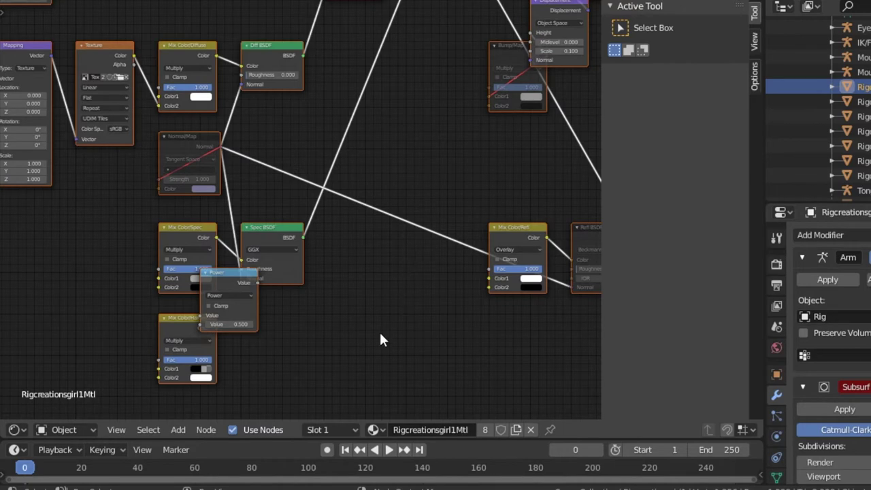
{"action": "scroll", "coordinate": [371, 343], "scroll_direction": "right", "scroll_amount": 3, "text": "ctrl"}
{"action": "left_click_drag", "start_coordinate": [373, 330], "coordinate": [504, 302]}
{"action": "left_click_drag", "start_coordinate": [599, 287], "coordinate": [594, 158]}
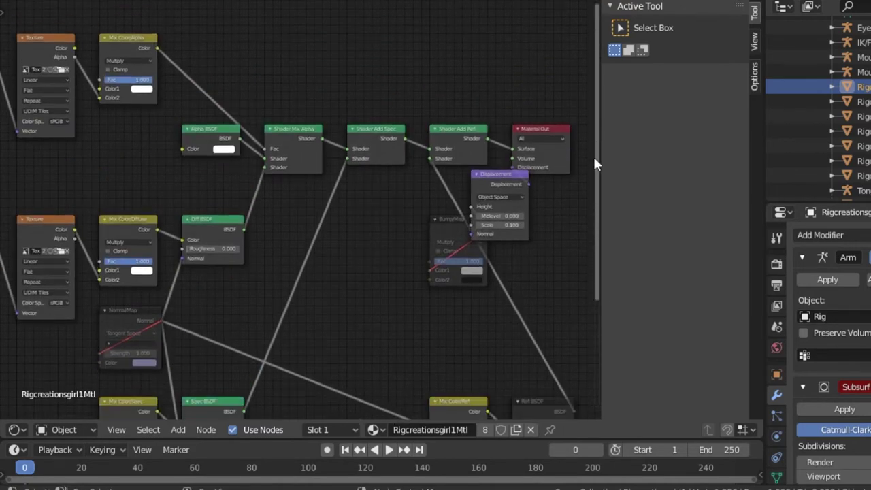
{"action": "scroll", "coordinate": [594, 164], "scroll_direction": "down", "scroll_amount": 4, "text": "shift"}
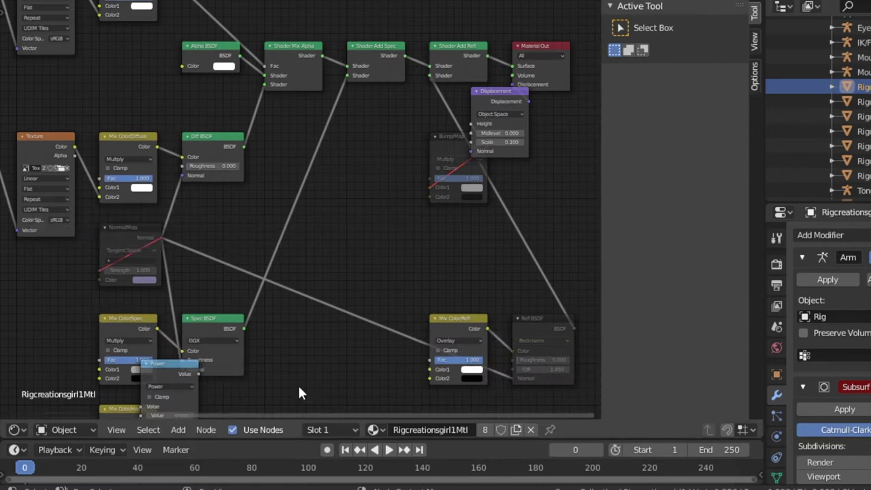
{"action": "left_click_drag", "start_coordinate": [337, 415], "coordinate": [206, 328]}
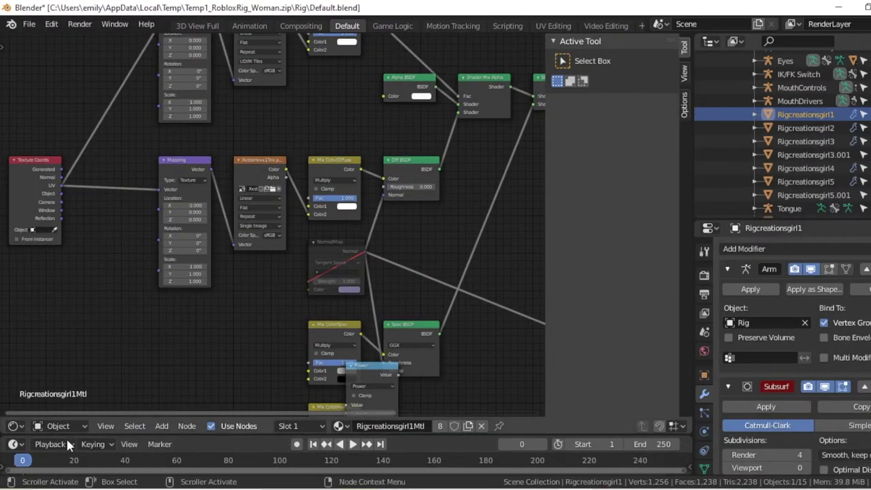
{"action": "left_click", "coordinate": [13, 426]}
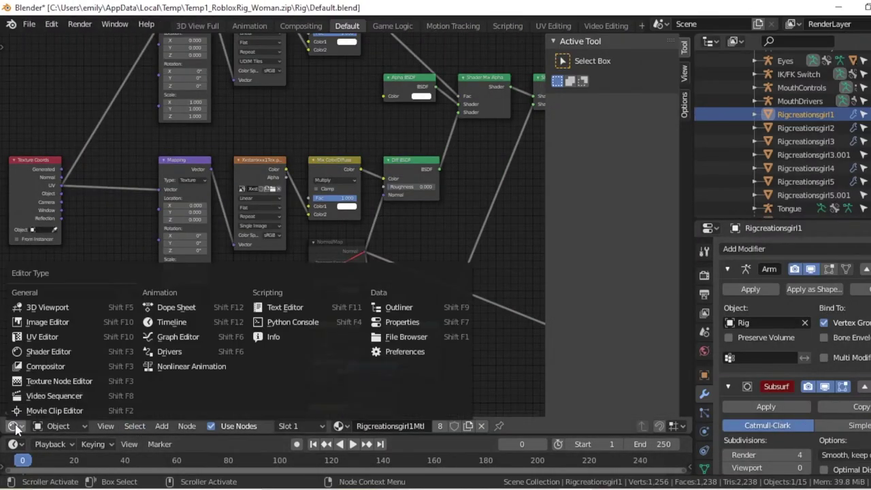
{"action": "left_click", "coordinate": [25, 309]}
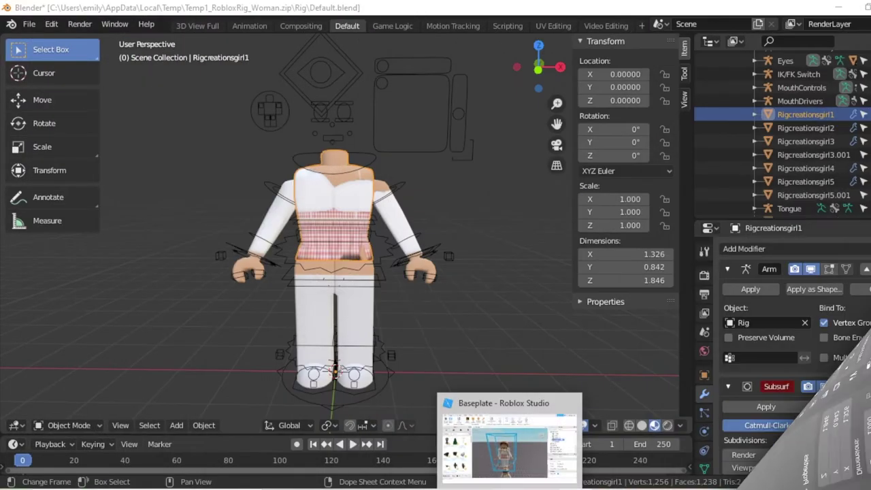
Step: Switch to Roblox Studio and delete the spawned character's HumanoidRootPart, Left Arm, Left Leg, Right Arm, Right Leg and Torso
{"action": "left_click", "coordinate": [505, 449]}
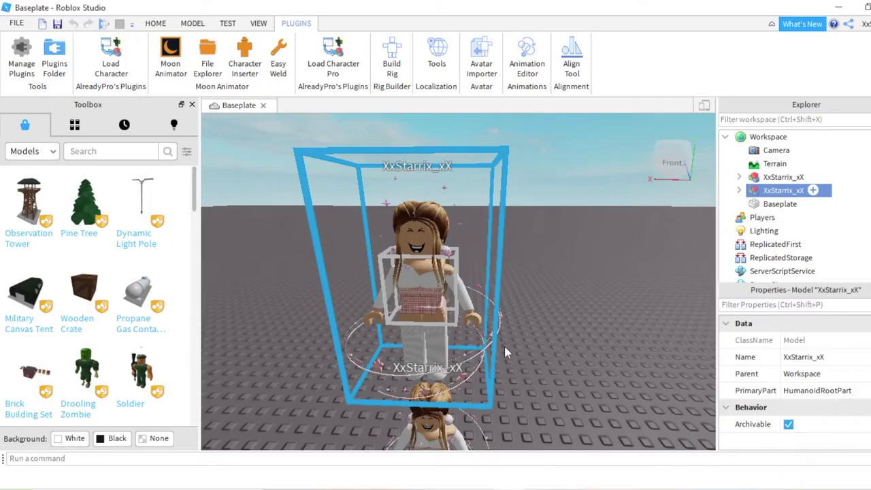
{"action": "left_click", "coordinate": [739, 191]}
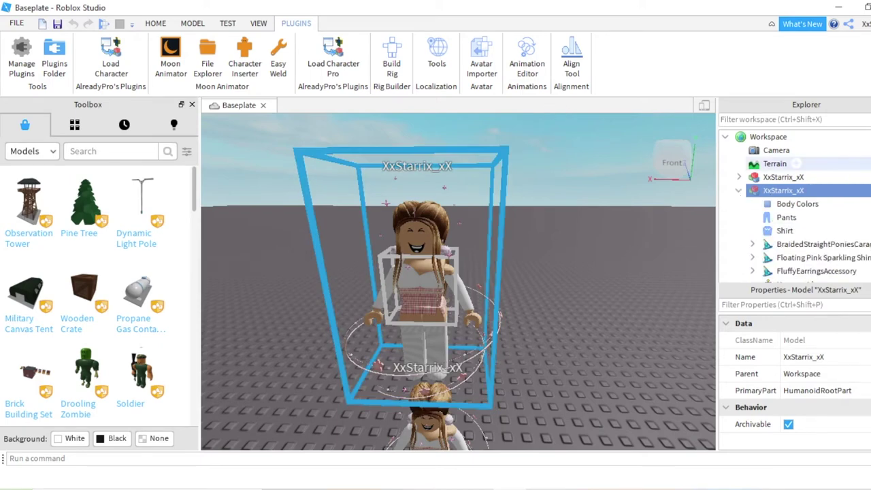
{"action": "scroll", "coordinate": [864, 228], "scroll_direction": "down", "scroll_amount": 3}
{"action": "scroll", "coordinate": [864, 228], "scroll_direction": "down", "scroll_amount": 3}
{"action": "scroll", "coordinate": [864, 228], "scroll_direction": "up", "scroll_amount": 2}
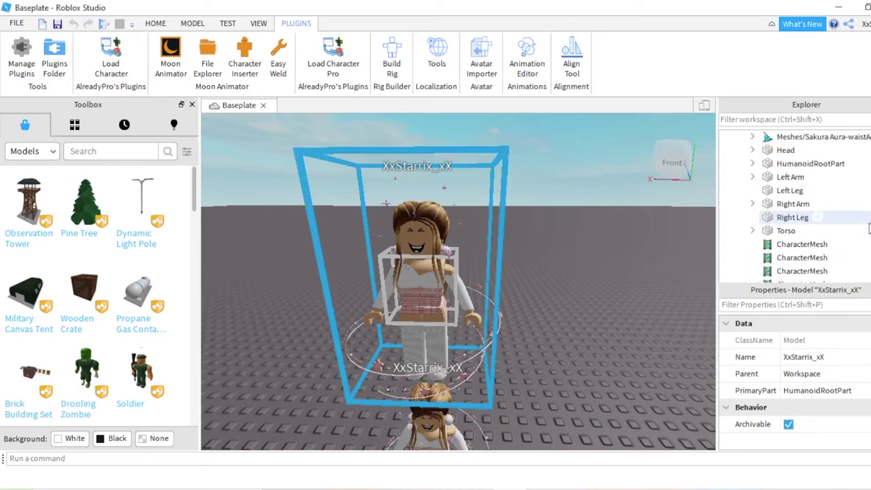
{"action": "left_click_drag", "start_coordinate": [867, 178], "coordinate": [837, 247]}
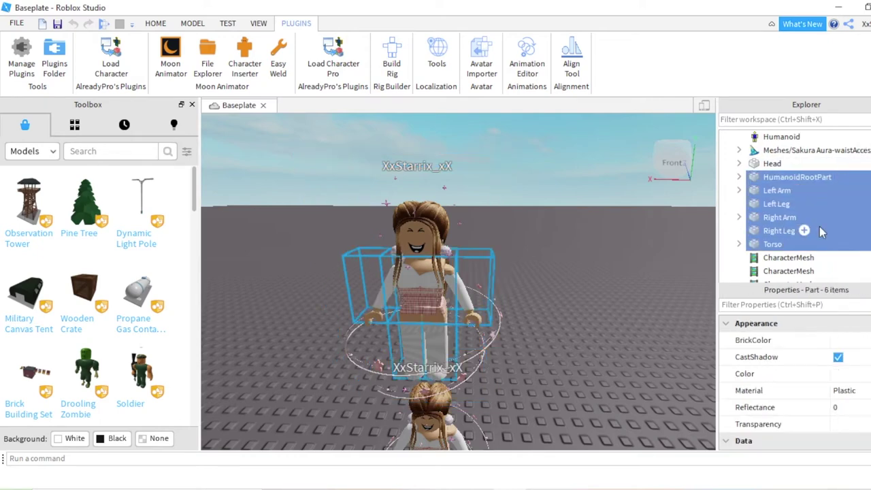
{"action": "key", "text": "Delete"}
Step: Try deleting the Meshes/Sakura Aura waist accessory from the headless-body character and undo the deletion
{"action": "left_click", "coordinate": [841, 137]}
{"action": "left_click", "coordinate": [844, 156]}
{"action": "left_click", "coordinate": [859, 150]}
{"action": "left_click", "coordinate": [861, 151]}
{"action": "double_click", "coordinate": [854, 151]}
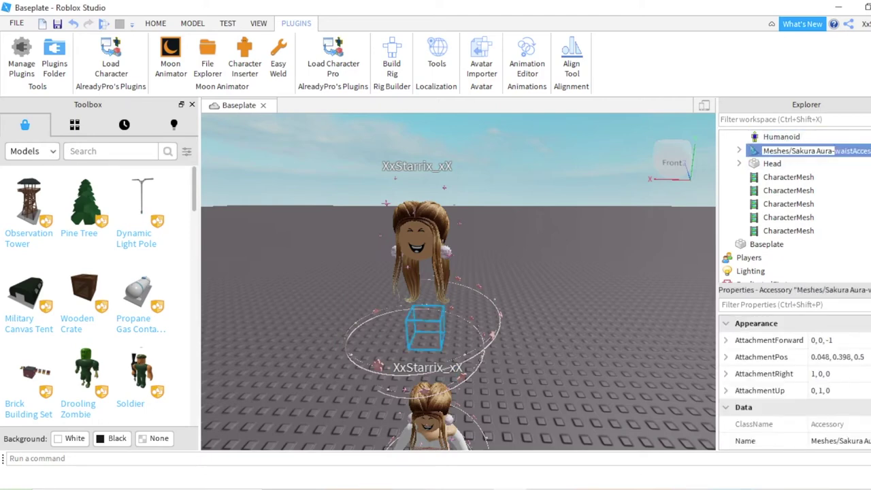
{"action": "left_click", "coordinate": [824, 177]}
{"action": "left_click", "coordinate": [826, 151]}
{"action": "key", "text": "Delete"}
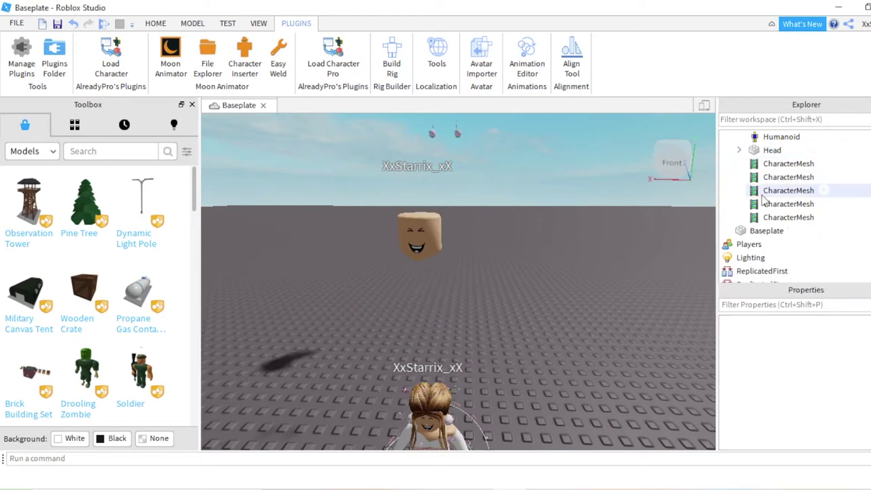
{"action": "left_click", "coordinate": [73, 23]}
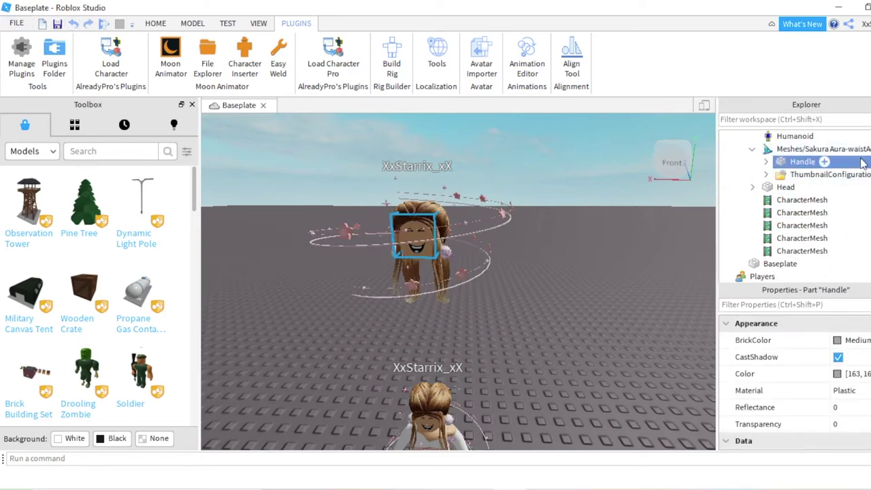
Step: Delete the Meshes/Sakura Aura waist accessory from the character reduced to its head and hair
{"action": "left_click", "coordinate": [844, 136]}
{"action": "left_click", "coordinate": [860, 150]}
{"action": "key", "text": "Delete"}
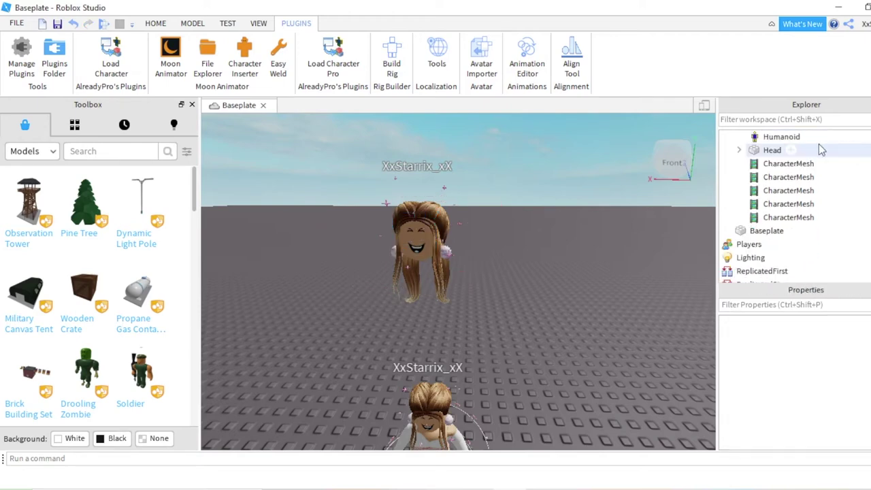
Step: Export the head-and-hair character from Roblox Studio, then switch to Blender and import the exported head model into the rig scene
{"action": "scroll", "coordinate": [790, 204], "scroll_direction": "up", "scroll_amount": 4}
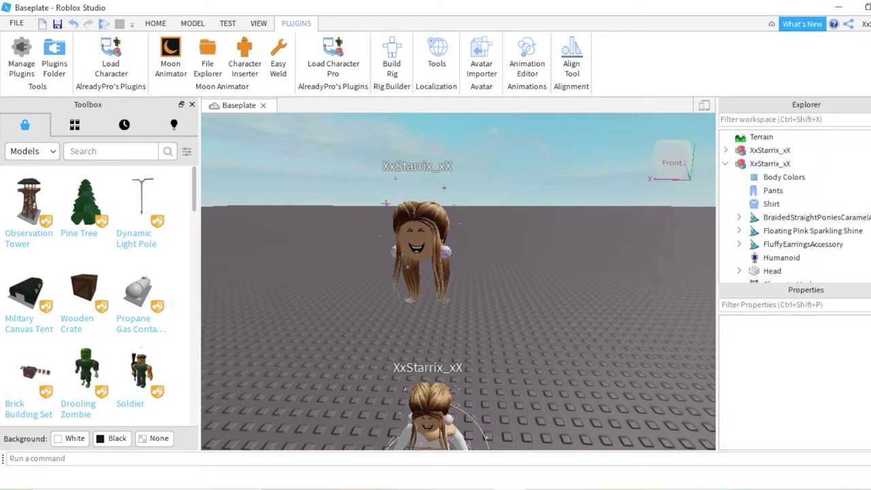
{"action": "right_click", "coordinate": [762, 178]}
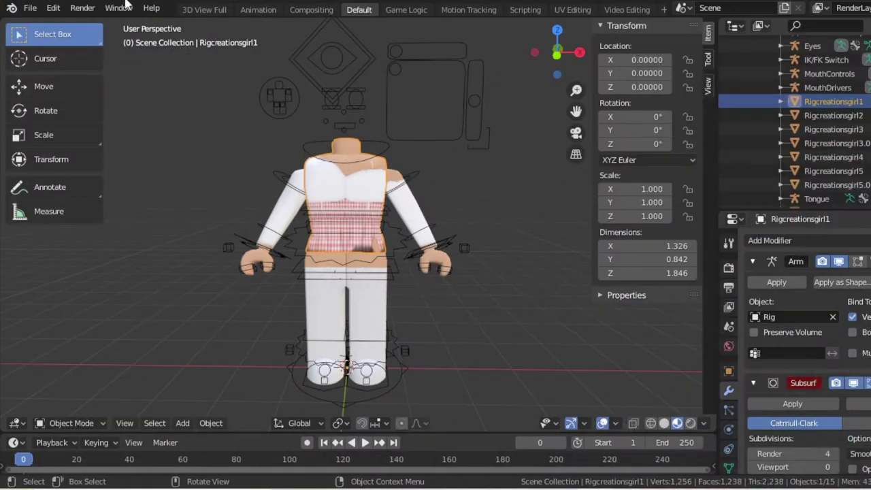
{"action": "left_click", "coordinate": [30, 8]}
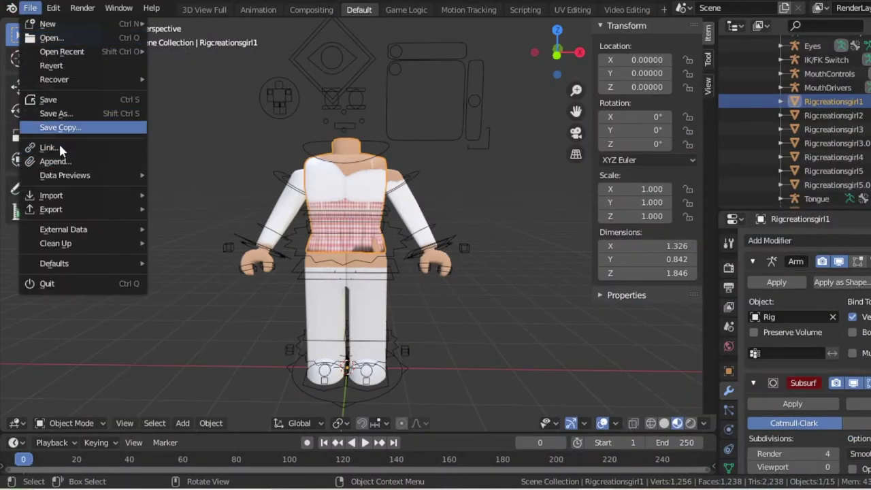
{"action": "mouse_move", "coordinate": [56, 198]}
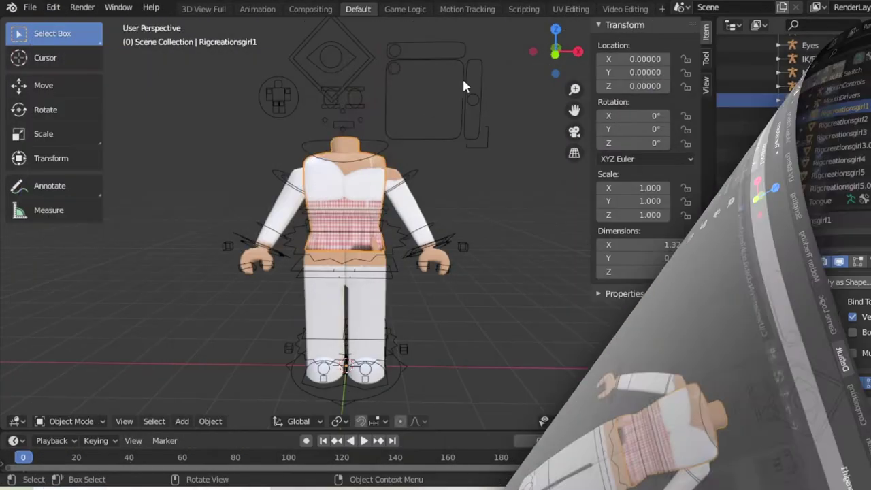
Step: Select the imported Me head object above the woman rig and set its Z rotation to 180°
{"action": "key", "text": "shift+grave"}
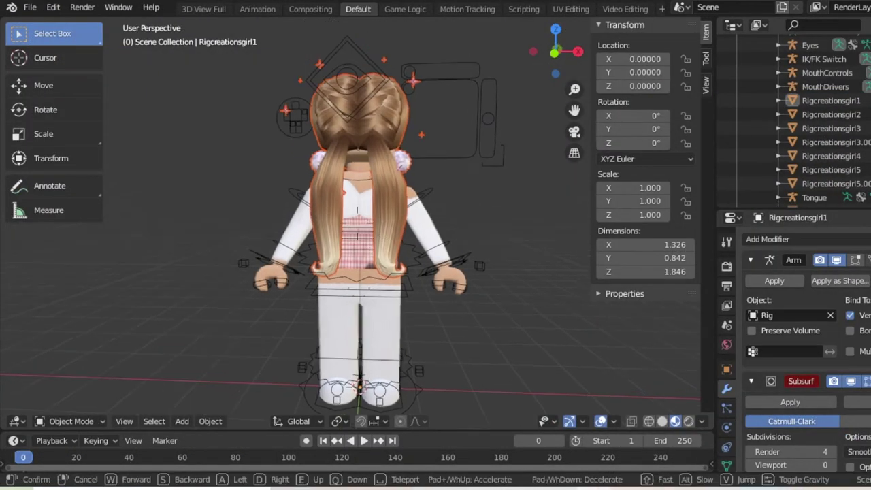
{"action": "key", "text": "s"}
{"action": "key", "text": "w"}
{"action": "key", "text": "s"}
{"action": "left_click", "coordinate": [357, 225]}
{"action": "left_click", "coordinate": [360, 126]}
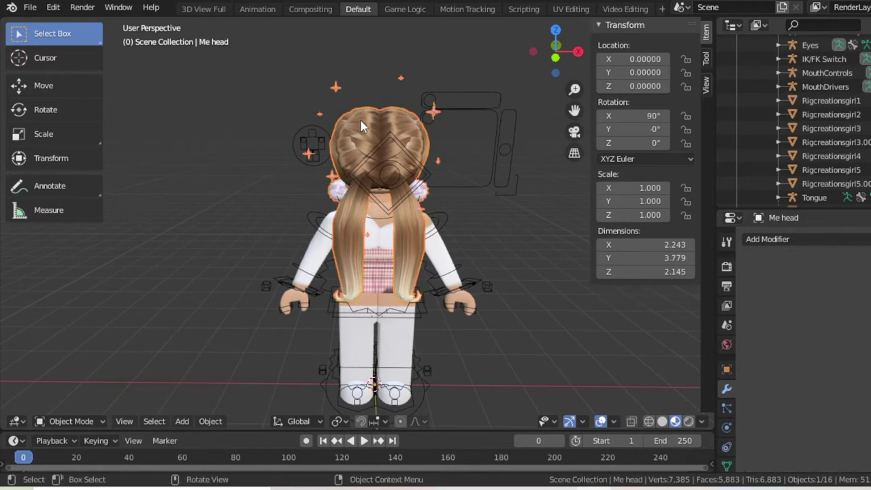
{"action": "left_click", "coordinate": [637, 140]}
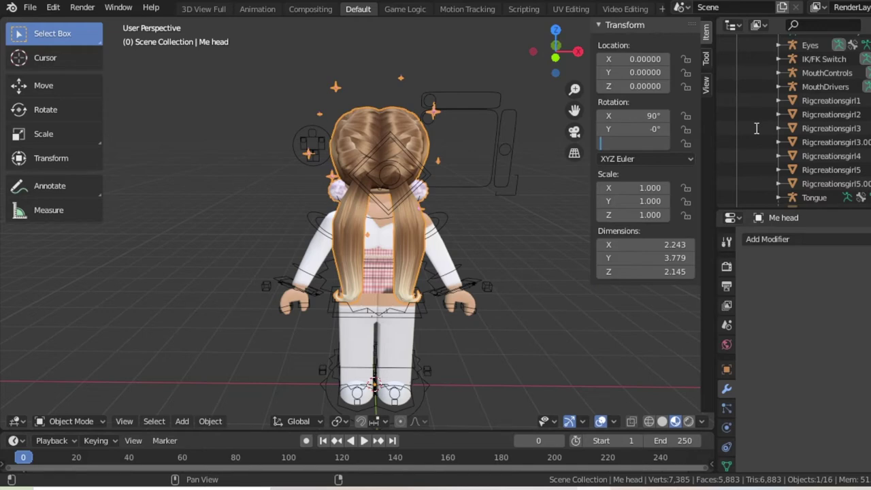
{"action": "key", "text": "Return"}
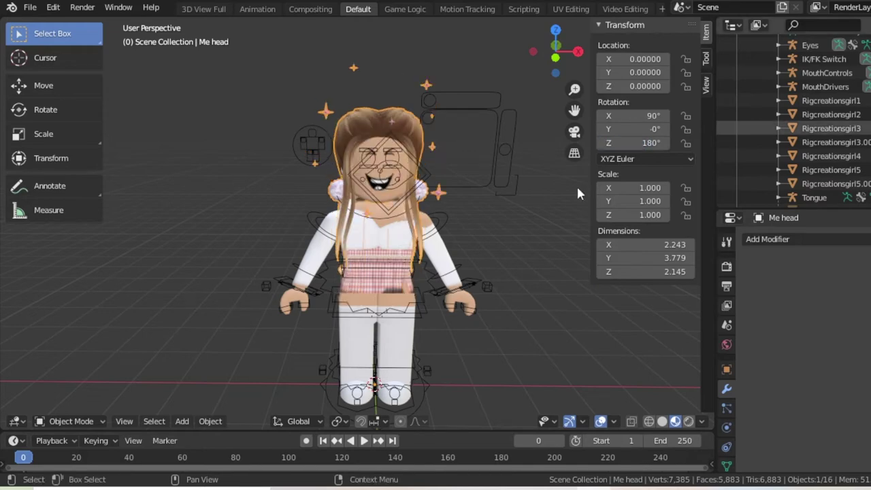
Step: Examine from several angles and distances how the head, hair and accessories sit on the textured body
{"action": "key", "text": "shift+grave"}
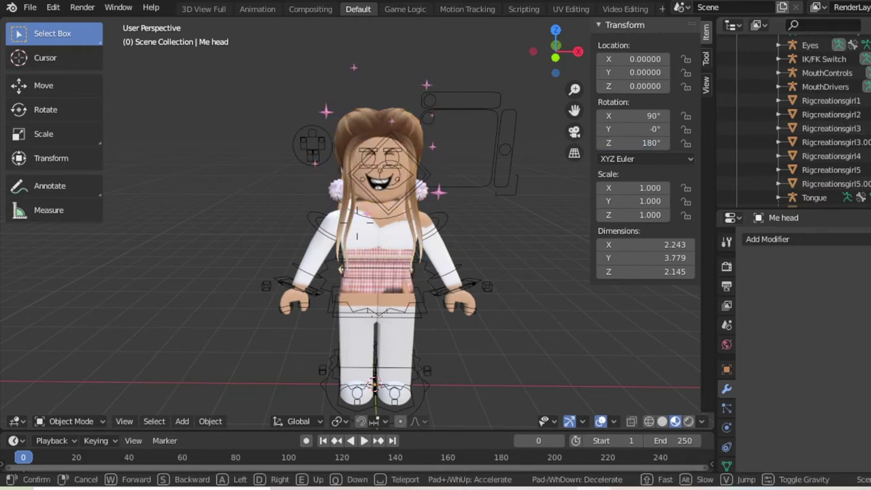
{"action": "key", "text": "w"}
{"action": "key", "text": "s"}
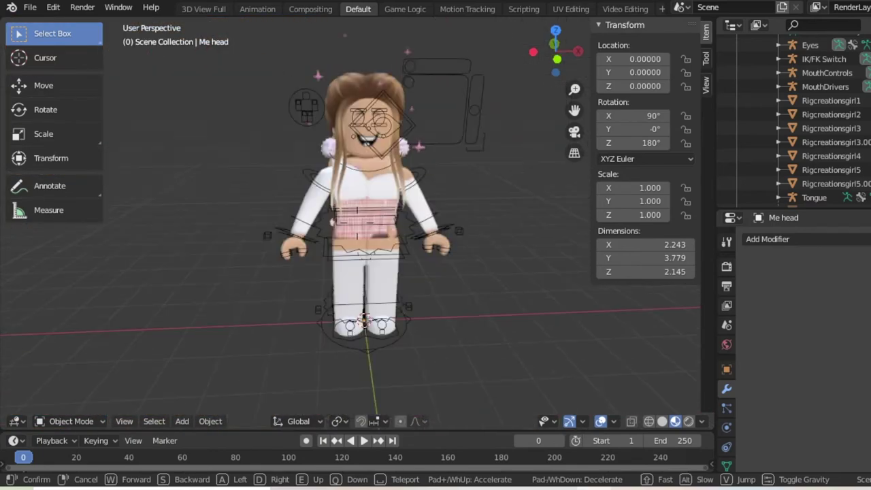
{"action": "key", "text": "w"}
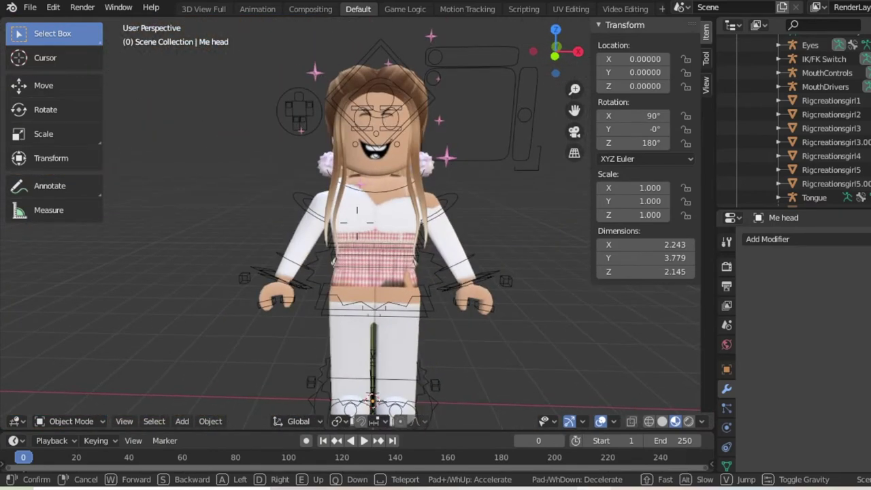
{"action": "key", "text": "w"}
{"action": "key", "text": "s"}
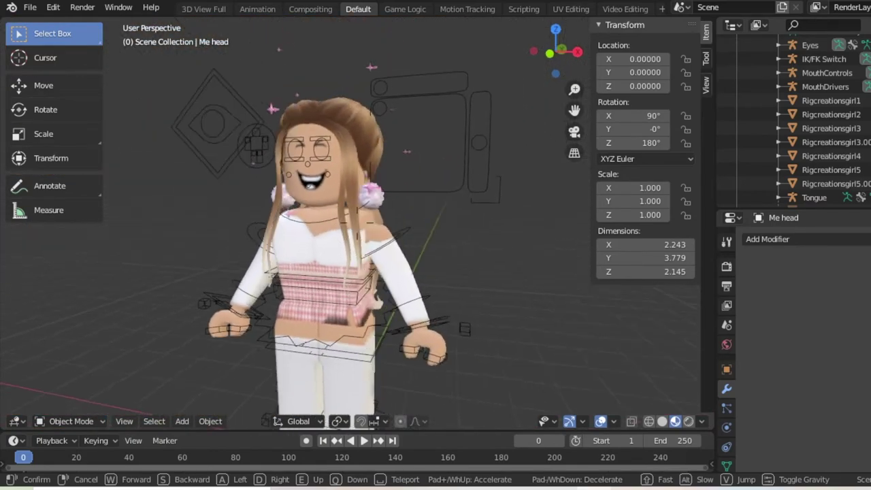
{"action": "key", "text": "a"}
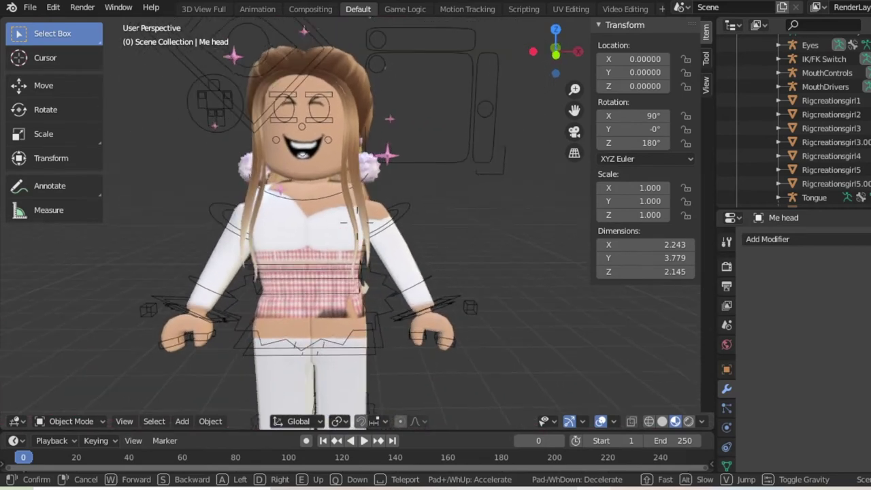
{"action": "key", "text": "s"}
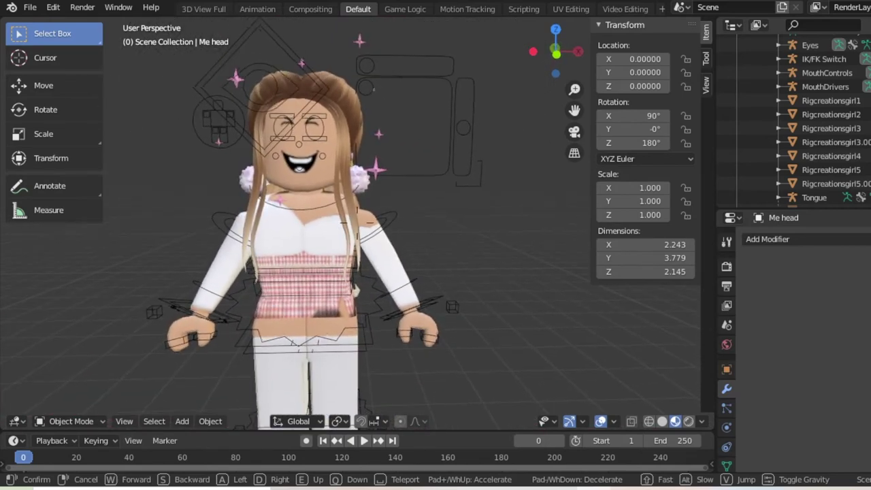
{"action": "key", "text": "w"}
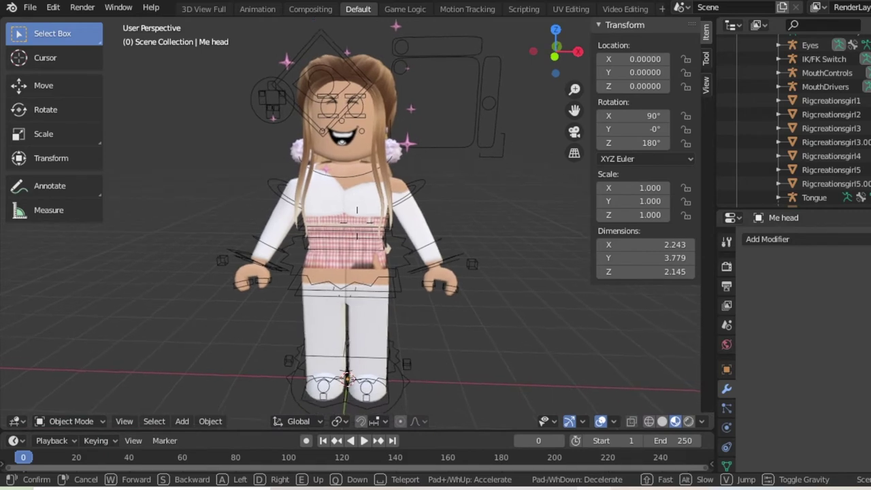
{"action": "key", "text": "a"}
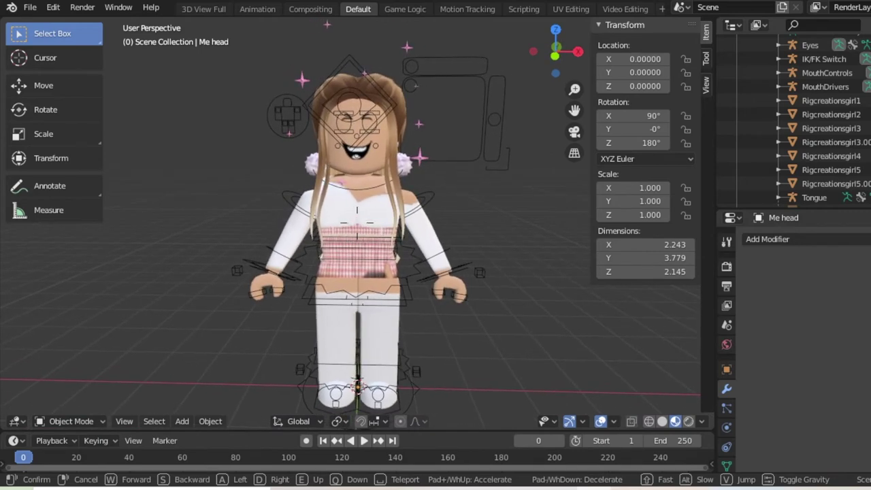
{"action": "left_click", "coordinate": [358, 229]}
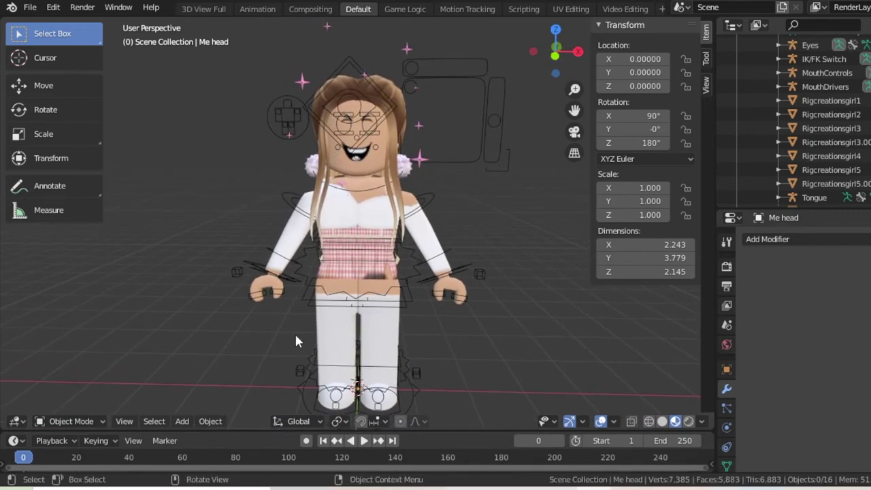
Step: Set the scene's render engine to Eevee and open the Film settings
{"action": "left_click", "coordinate": [727, 268]}
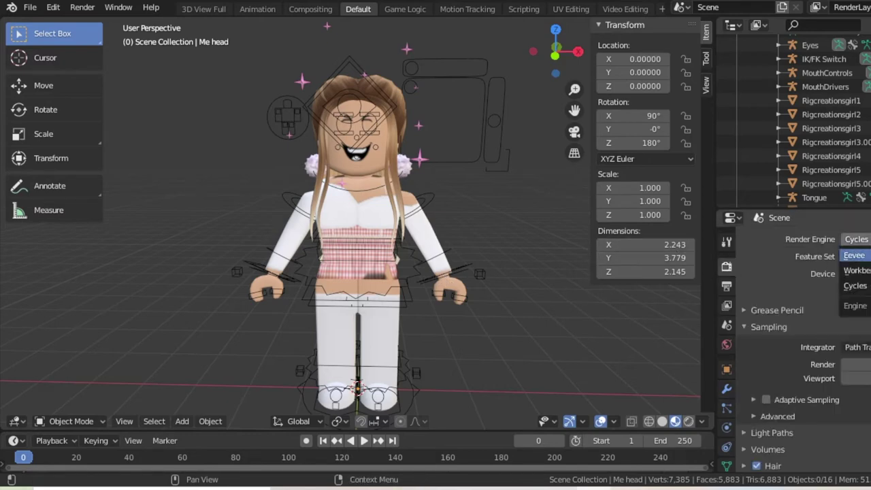
{"action": "left_click", "coordinate": [863, 255]}
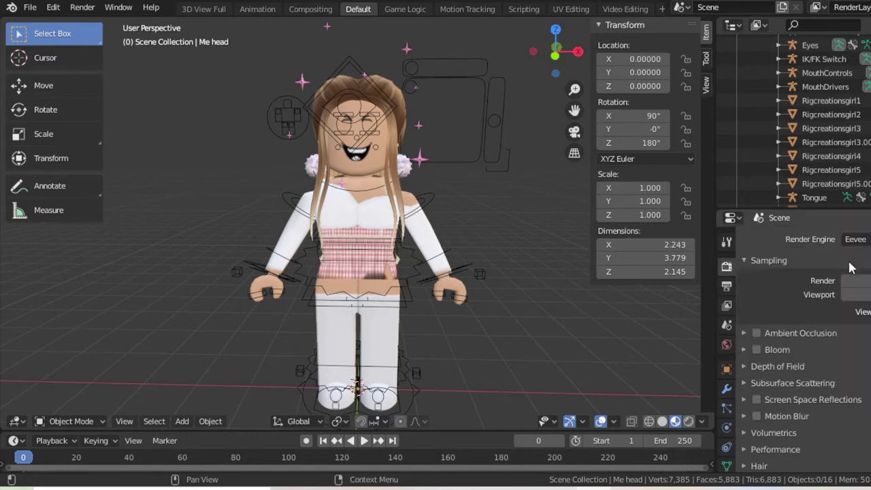
{"action": "scroll", "coordinate": [850, 267], "scroll_direction": "down", "scroll_amount": 5}
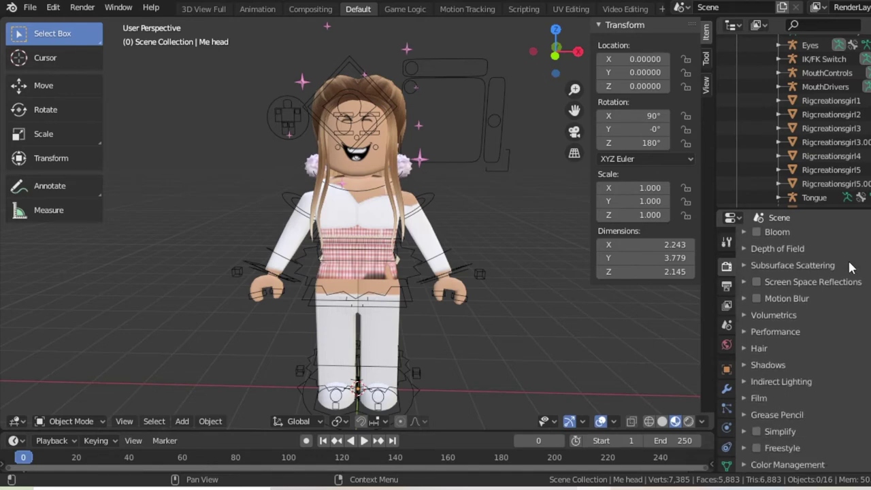
{"action": "left_click", "coordinate": [745, 398]}
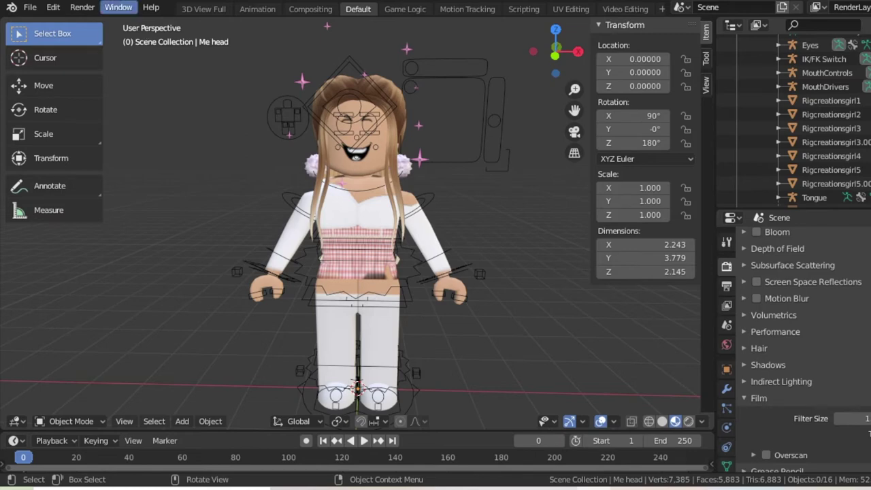
Step: Try the Set Origin operator with Origin to Geometry for the Me head object
{"action": "left_click", "coordinate": [52, 8]}
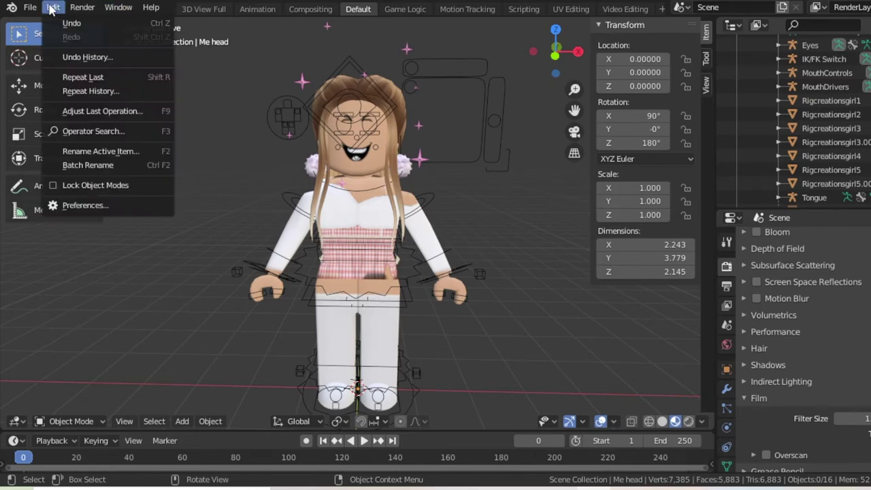
{"action": "left_click", "coordinate": [68, 131]}
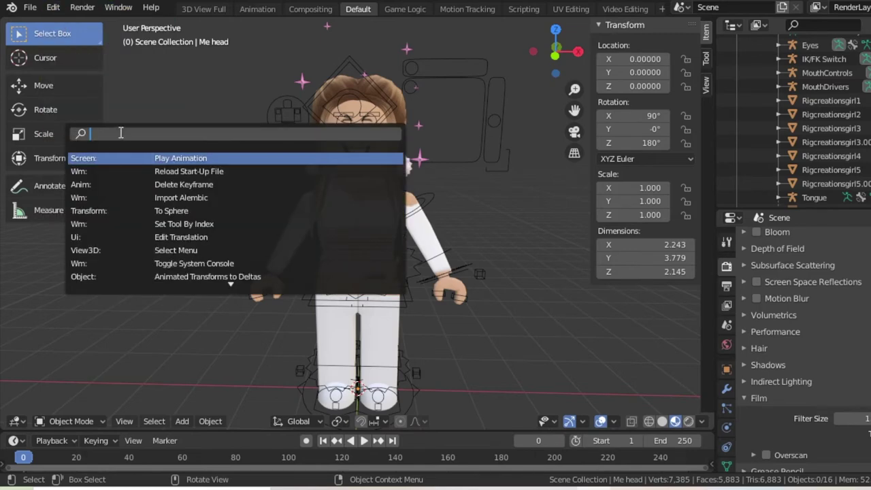
{"action": "type", "text": "set"}
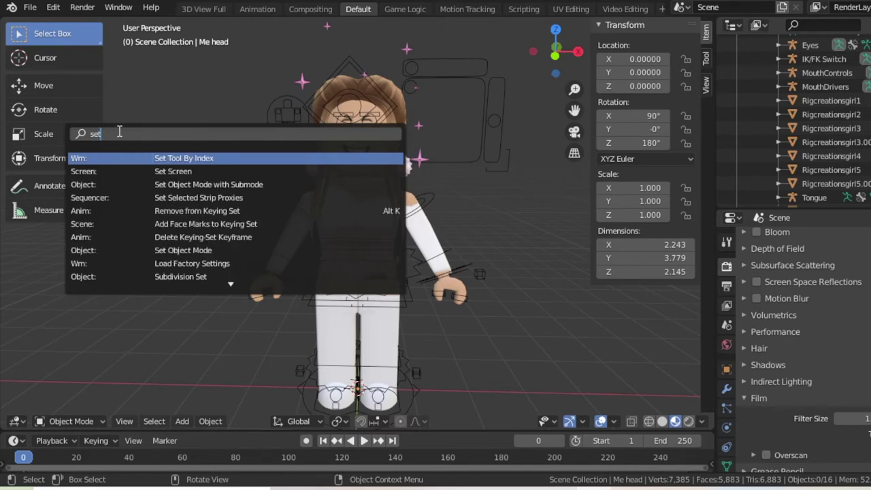
{"action": "type", "text": " ori"}
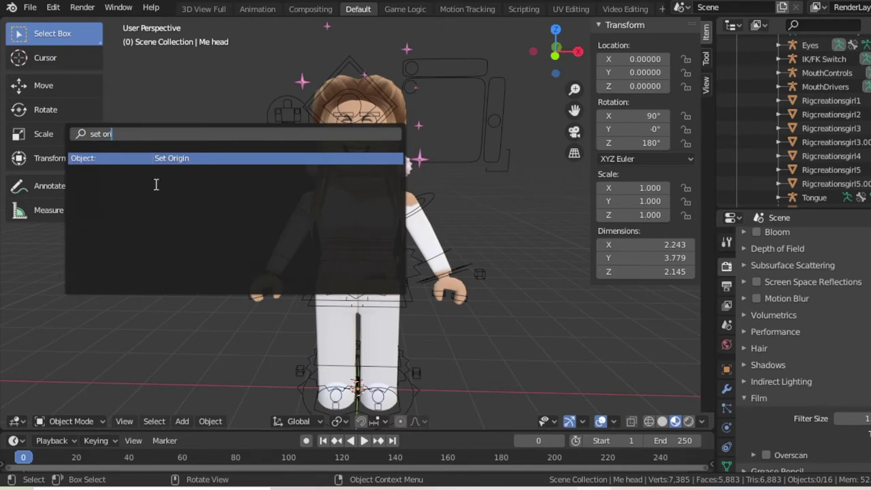
{"action": "left_click", "coordinate": [129, 160]}
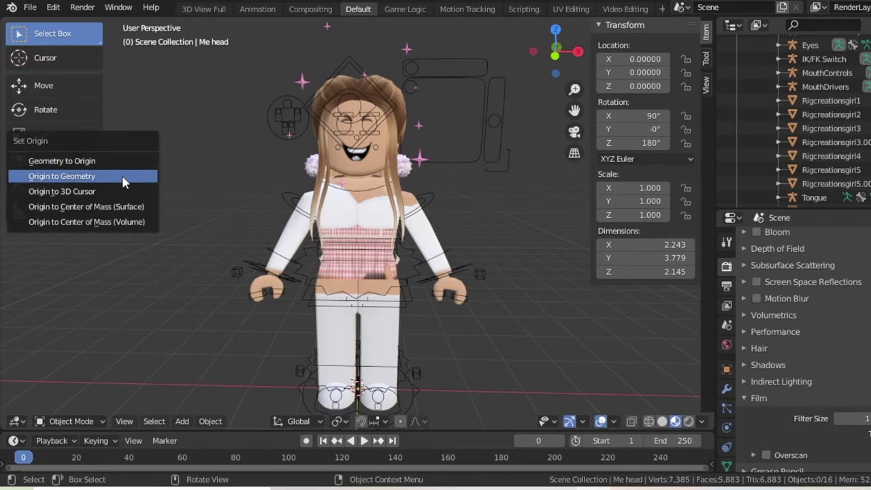
{"action": "left_click", "coordinate": [124, 175]}
Step: Examine the character's face, hair and upper body up close and then the whole figure from a distance
{"action": "key", "text": "shift+grave"}
{"action": "key", "text": "w"}
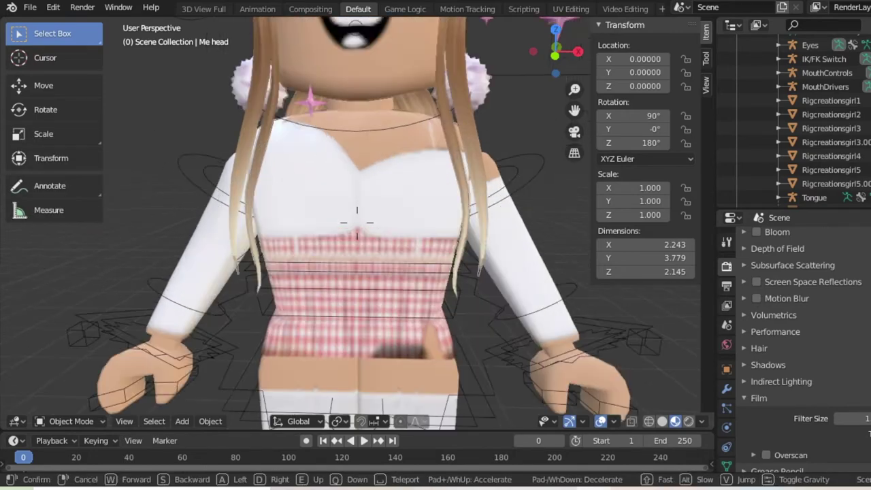
{"action": "key", "text": "s"}
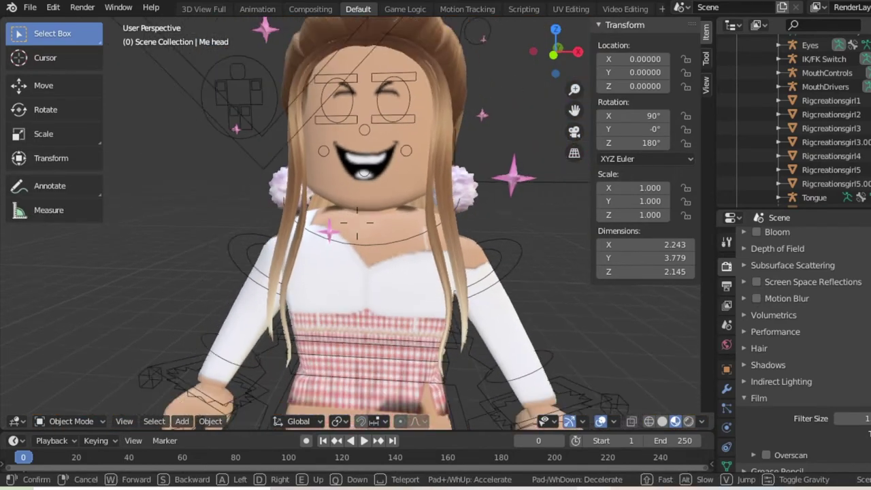
{"action": "key", "text": "w"}
{"action": "key", "text": "s"}
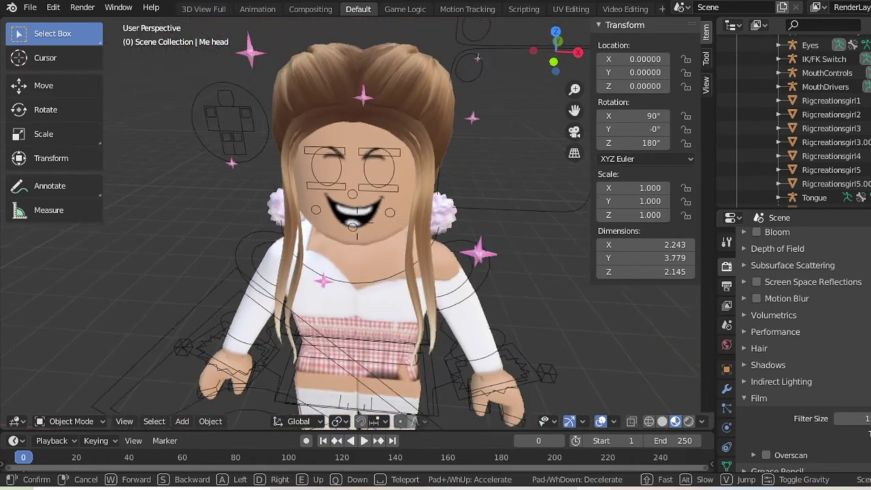
{"action": "key", "text": "w"}
{"action": "key", "text": "s"}
{"action": "left_click", "coordinate": [358, 222]}
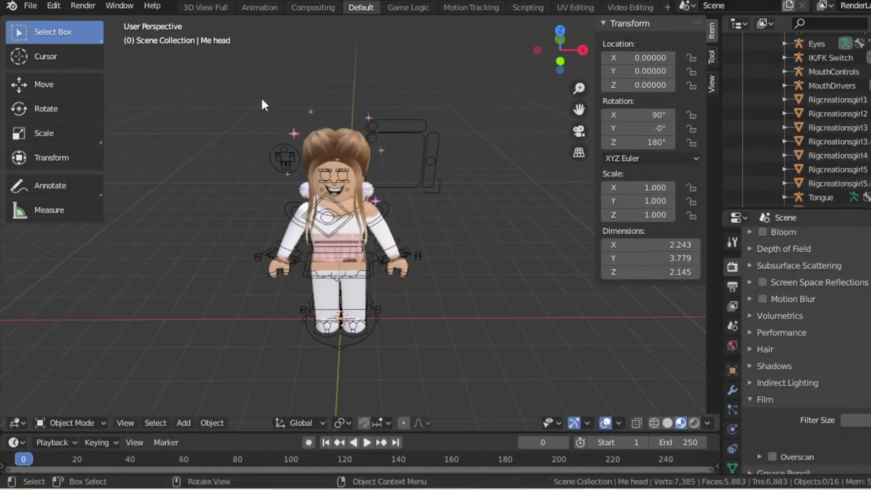
Step: Select all parts of the character and turn the figure slightly around its base with the Rotate tool
{"action": "key", "text": "a"}
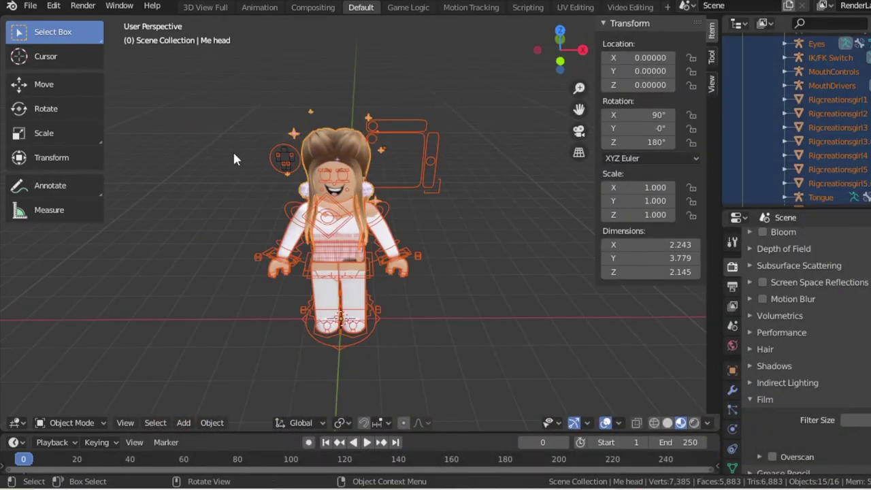
{"action": "left_click", "coordinate": [48, 114]}
{"action": "left_click_drag", "start_coordinate": [356, 352], "coordinate": [373, 348]}
Step: Set the Me head object's origin to its geometry and rotate the head freely to about 182° in Z
{"action": "left_click", "coordinate": [342, 157]}
{"action": "left_click", "coordinate": [53, 5]}
{"action": "left_click", "coordinate": [82, 132]}
{"action": "type", "text": "Set Origin"}
{"action": "key", "text": "Return"}
{"action": "left_click", "coordinate": [89, 155]}
{"action": "left_click_drag", "start_coordinate": [368, 188], "coordinate": [341, 207]}
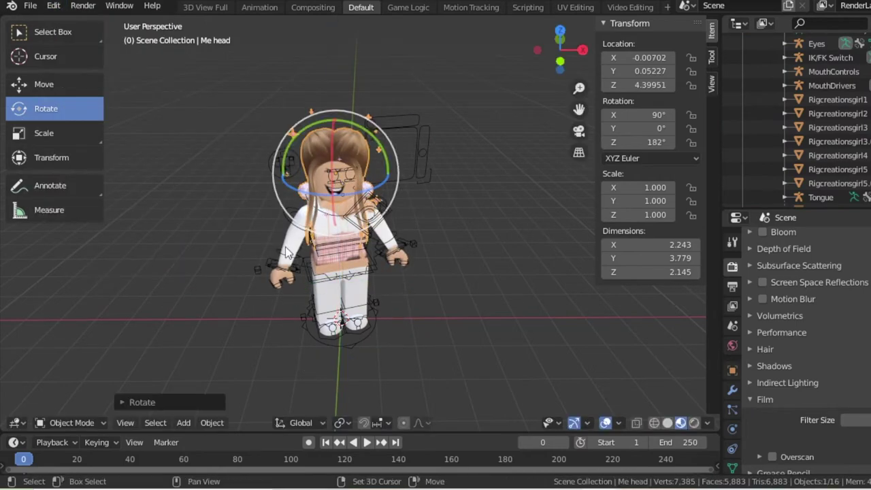
Step: Select the shoulder bone of the character's right arm and rotate it so the arm swings in front of the body
{"action": "scroll", "coordinate": [286, 252], "scroll_direction": "up", "scroll_amount": 5}
{"action": "middle_click_drag", "start_coordinate": [286, 252], "coordinate": [360, 229]}
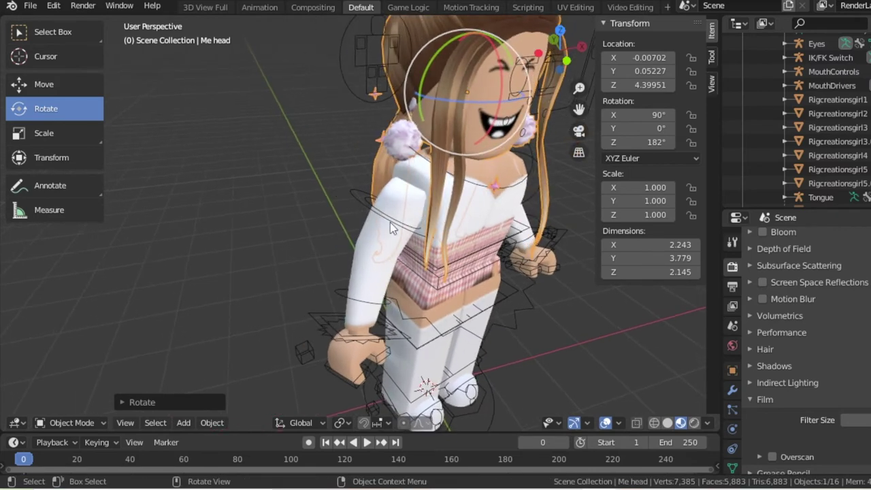
{"action": "left_click", "coordinate": [390, 227]}
{"action": "left_click", "coordinate": [54, 109]}
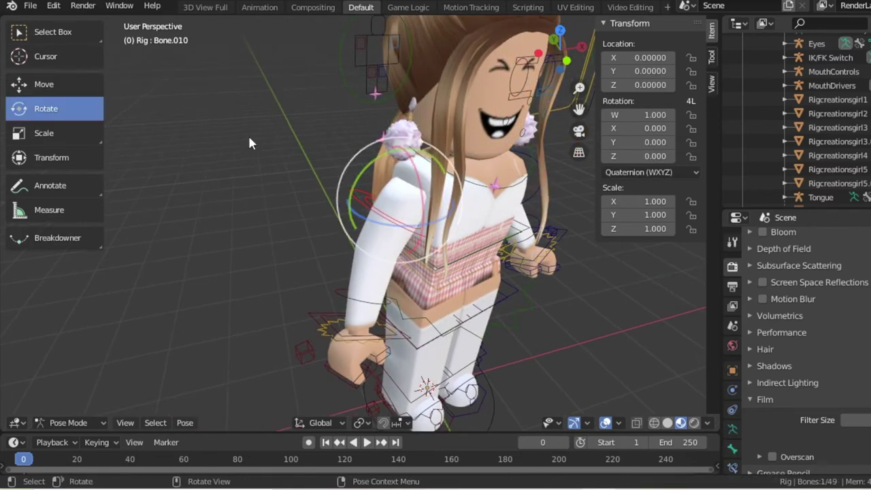
{"action": "left_click_drag", "start_coordinate": [397, 230], "coordinate": [424, 311]}
Step: Select the forearm bone of the character's right arm and rotate it so the elbow bends and the hand crosses the waist
{"action": "left_click", "coordinate": [424, 309]}
{"action": "left_click", "coordinate": [415, 297]}
{"action": "left_click", "coordinate": [410, 310]}
{"action": "left_click_drag", "start_coordinate": [426, 317], "coordinate": [413, 315]}
{"action": "left_click", "coordinate": [410, 313]}
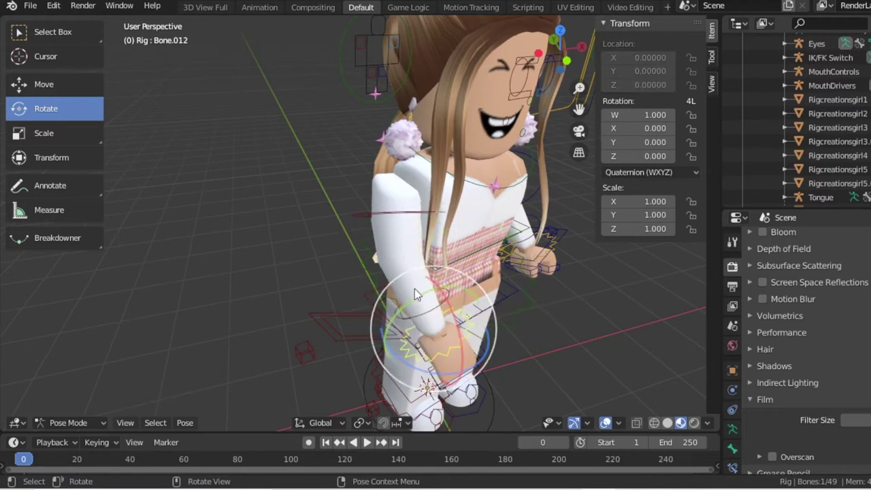
{"action": "left_click", "coordinate": [415, 289]}
{"action": "left_click", "coordinate": [425, 330]}
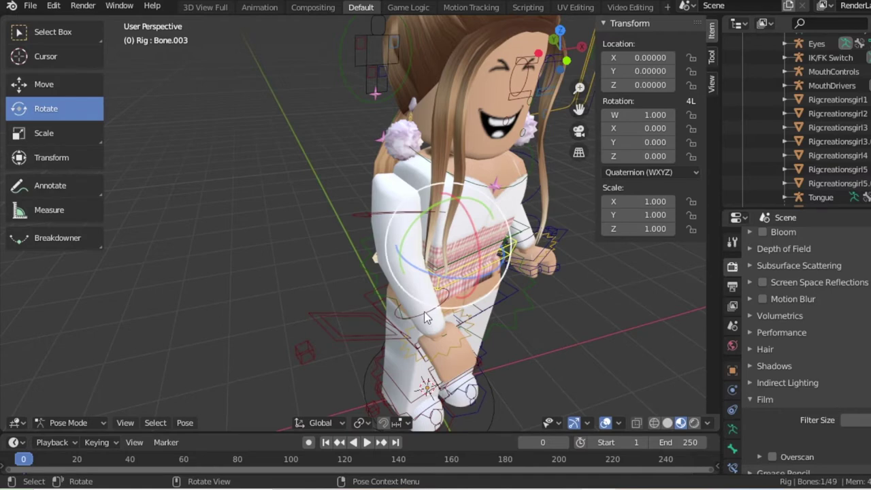
{"action": "left_click", "coordinate": [425, 317]}
{"action": "left_click_drag", "start_coordinate": [420, 256], "coordinate": [306, 223]}
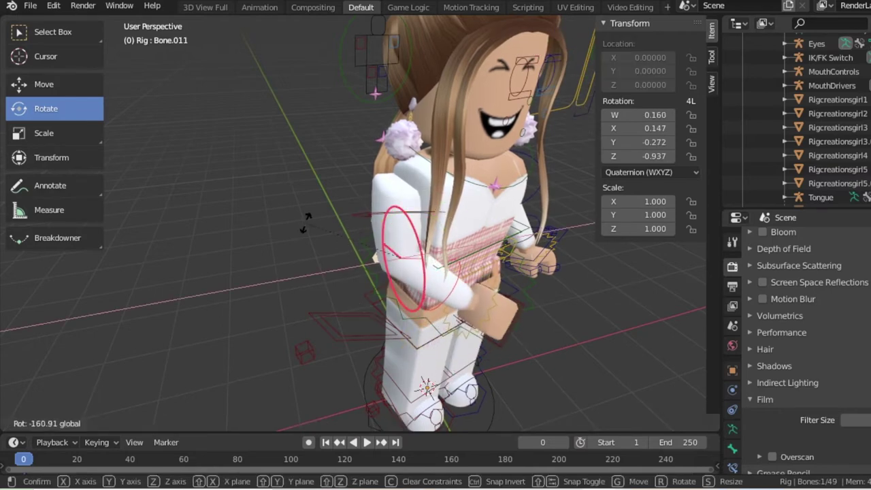
{"action": "left_click_drag", "start_coordinate": [330, 266], "coordinate": [401, 197]}
Step: Select the right upper-arm bone and rotate it around the global X axis and by about -6.4° around Z
{"action": "left_click", "coordinate": [386, 205]}
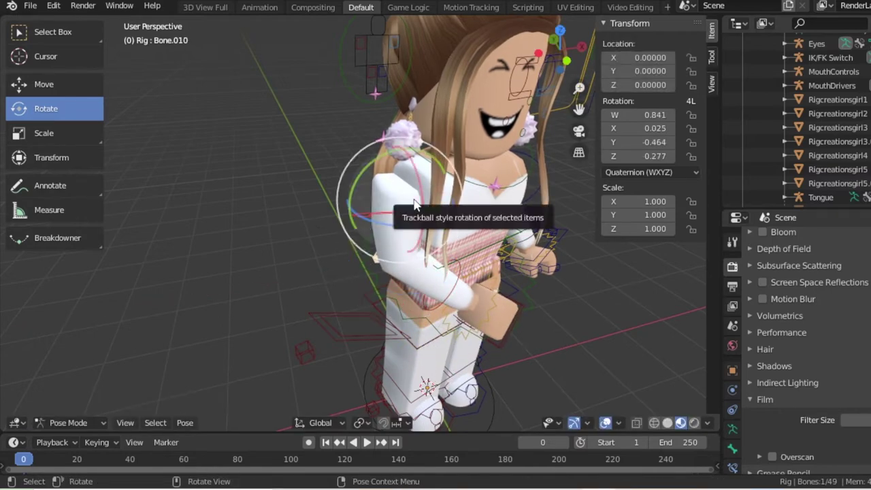
{"action": "key", "text": "r"}
{"action": "key", "text": "x"}
{"action": "left_click", "coordinate": [406, 203]}
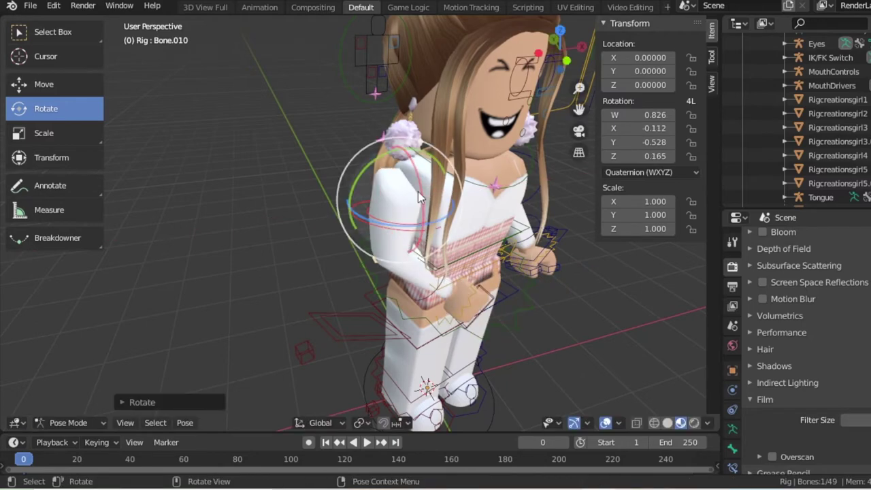
{"action": "key", "text": "r"}
{"action": "key", "text": "x"}
{"action": "left_click", "coordinate": [399, 194]}
{"action": "key", "text": "r"}
{"action": "key", "text": "z"}
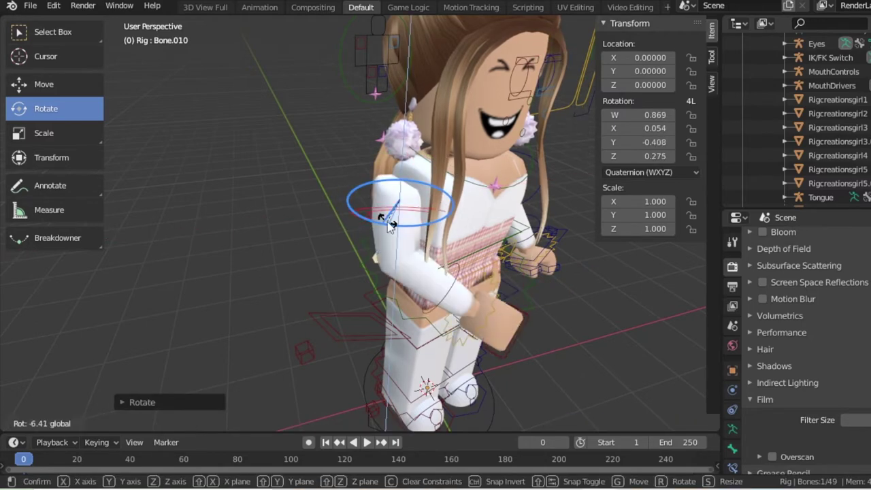
{"action": "left_click", "coordinate": [390, 219]}
Step: Select the left upper-arm bone and rotate it so the arm swings in front of the body
{"action": "key", "text": "shift+grave"}
{"action": "key", "text": "d"}
{"action": "key", "text": "w"}
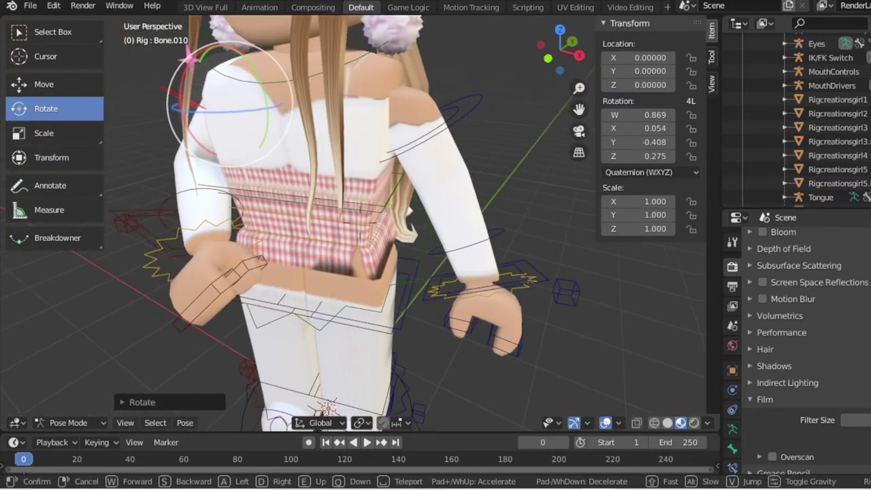
{"action": "key", "text": "s"}
{"action": "left_click", "coordinate": [358, 221]}
{"action": "left_click", "coordinate": [291, 230]}
{"action": "left_click", "coordinate": [279, 225]}
{"action": "left_click_drag", "start_coordinate": [301, 170], "coordinate": [318, 176]}
{"action": "left_click", "coordinate": [451, 165]}
{"action": "left_click_drag", "start_coordinate": [458, 151], "coordinate": [424, 145]}
Step: Select the left forearm bone and rotate it so the left hand meets the right hand at the waist
{"action": "left_click", "coordinate": [417, 250]}
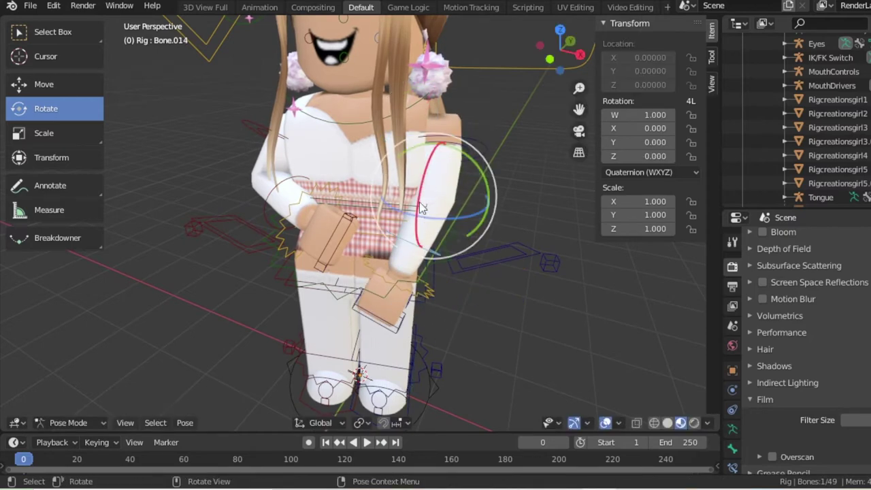
{"action": "left_click_drag", "start_coordinate": [422, 225], "coordinate": [431, 171]}
{"action": "left_click_drag", "start_coordinate": [470, 126], "coordinate": [468, 127]}
{"action": "mouse_move", "coordinate": [425, 166]}
{"action": "left_mouse_down"}
{"action": "mouse_move", "coordinate": [458, 148]}
{"action": "mouse_move", "coordinate": [430, 212]}
{"action": "mouse_move", "coordinate": [435, 158]}
{"action": "left_mouse_up"}
{"action": "left_click", "coordinate": [377, 249]}
{"action": "mouse_move", "coordinate": [355, 223]}
{"action": "left_mouse_down"}
{"action": "mouse_move", "coordinate": [389, 187]}
{"action": "mouse_move", "coordinate": [369, 226]}
{"action": "left_mouse_up"}
{"action": "left_click", "coordinate": [395, 227]}
{"action": "left_click_drag", "start_coordinate": [420, 206], "coordinate": [422, 197]}
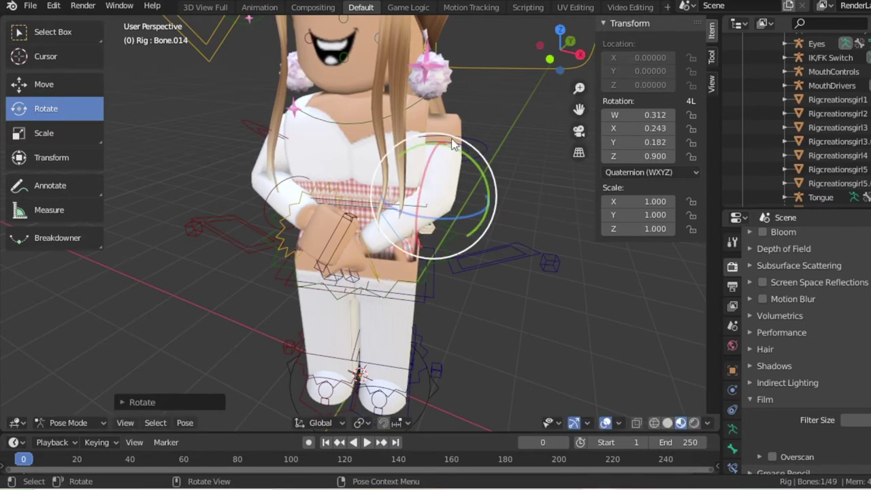
Step: Fine-tune the left upper-arm bone's rotation and check the joined hands from the side
{"action": "left_click", "coordinate": [398, 140]}
{"action": "mouse_move", "coordinate": [422, 139]}
{"action": "left_mouse_down"}
{"action": "mouse_move", "coordinate": [427, 121]}
{"action": "mouse_move", "coordinate": [415, 133]}
{"action": "left_mouse_up"}
{"action": "key", "text": "shift+grave"}
{"action": "key", "text": "s"}
{"action": "key", "text": "w"}
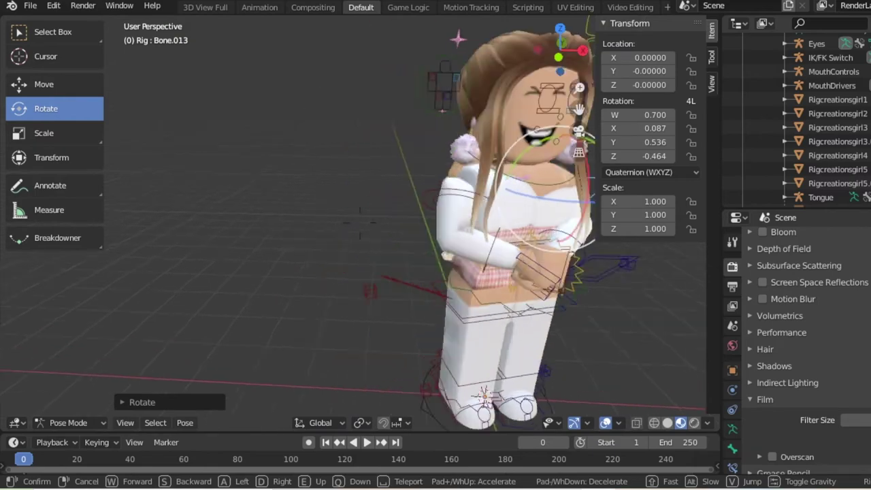
{"action": "left_click", "coordinate": [333, 222]}
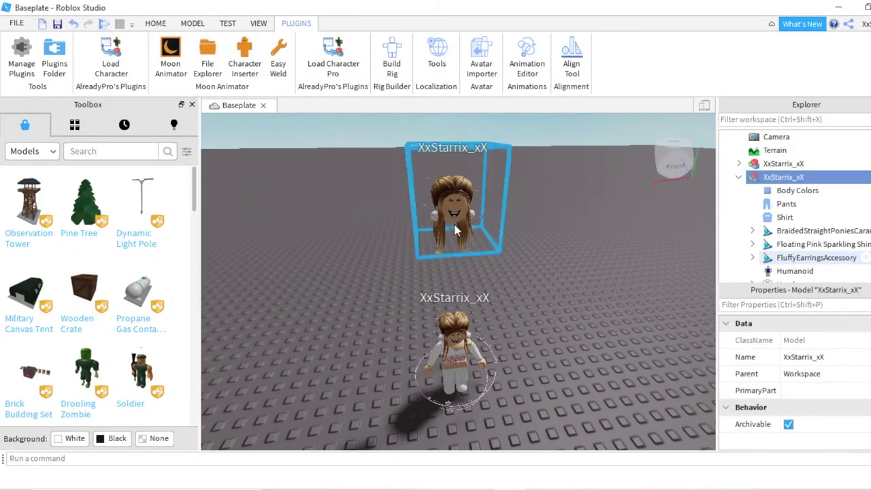
Step: Switch to Roblox Studio and delete both avatar models from the baseplate
{"action": "key", "text": "Delete"}
{"action": "left_click", "coordinate": [457, 339]}
{"action": "key", "text": "Delete"}
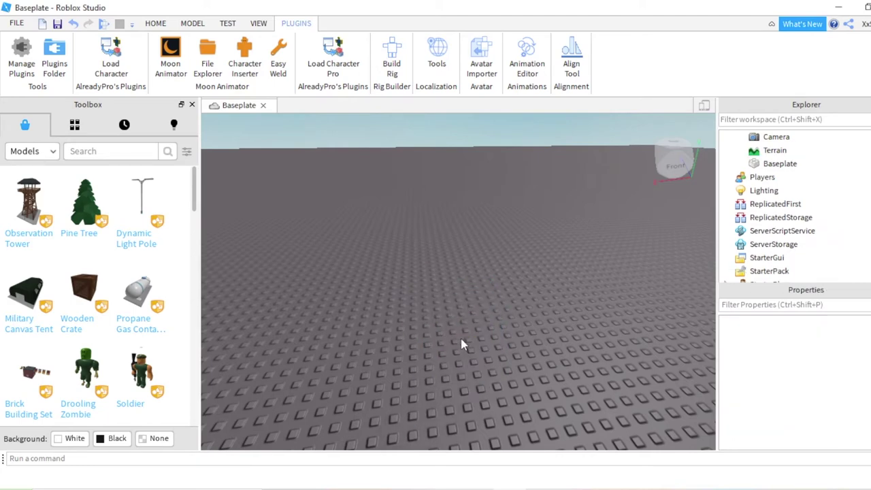
Step: Search the toolbox models for "flower" and aim the camera at the empty baseplate
{"action": "left_click", "coordinate": [95, 153]}
{"action": "type", "text": "flower"}
{"action": "key", "text": "Return"}
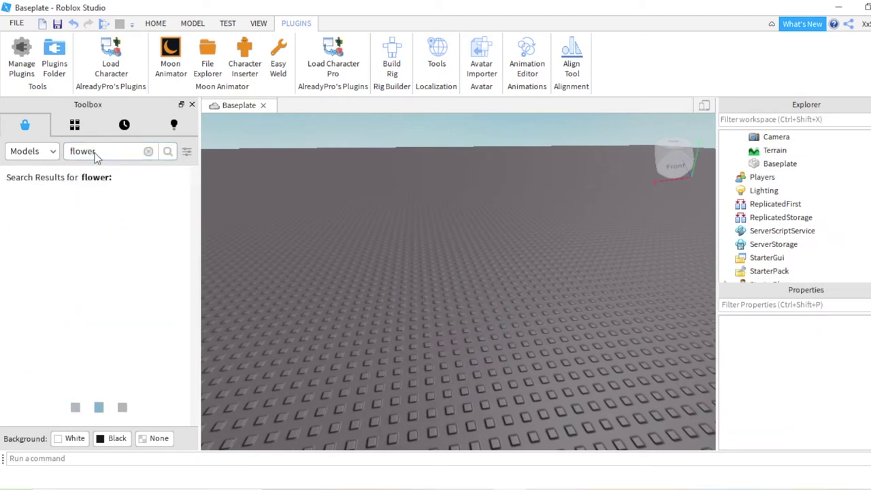
{"action": "right_click_drag", "start_coordinate": [405, 218], "coordinate": [400, 212]}
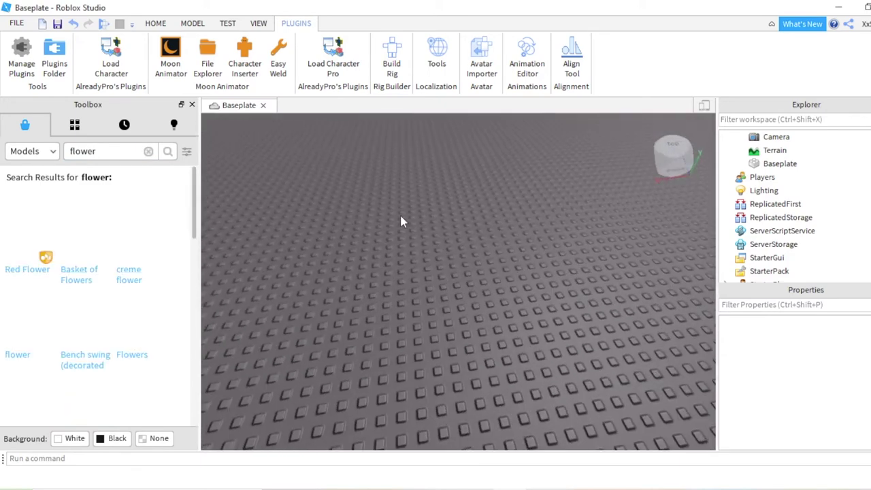
{"action": "right_click_drag", "start_coordinate": [423, 246], "coordinate": [359, 250]}
Step: Place the flower model on the baseplate and inspect it up close from several sides
{"action": "left_click_drag", "start_coordinate": [360, 407], "coordinate": [506, 380]}
{"action": "right_click_drag", "start_coordinate": [507, 287], "coordinate": [494, 282]}
{"action": "scroll", "coordinate": [495, 282], "scroll_direction": "up", "scroll_amount": 2}
{"action": "key", "text": "f"}
{"action": "key", "text": "s"}
{"action": "key", "text": "a"}
{"action": "key", "text": "w"}
{"action": "key", "text": "d"}
{"action": "key", "text": "s"}
{"action": "key", "text": "a"}
{"action": "scroll", "coordinate": [494, 282], "scroll_direction": "up", "scroll_amount": 3}
{"action": "scroll", "coordinate": [495, 282], "scroll_direction": "down", "scroll_amount": 6}
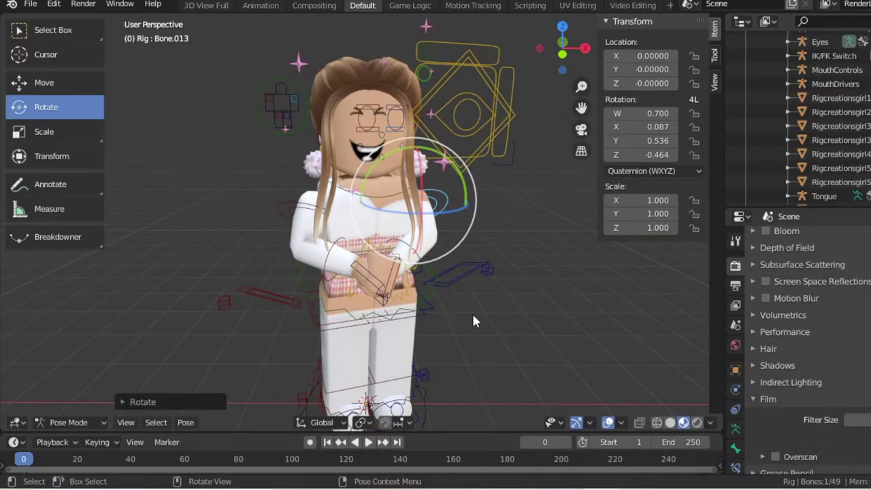
Step: Switch to Blender and import the flower model into the character's scene
{"action": "right_click", "coordinate": [471, 312]}
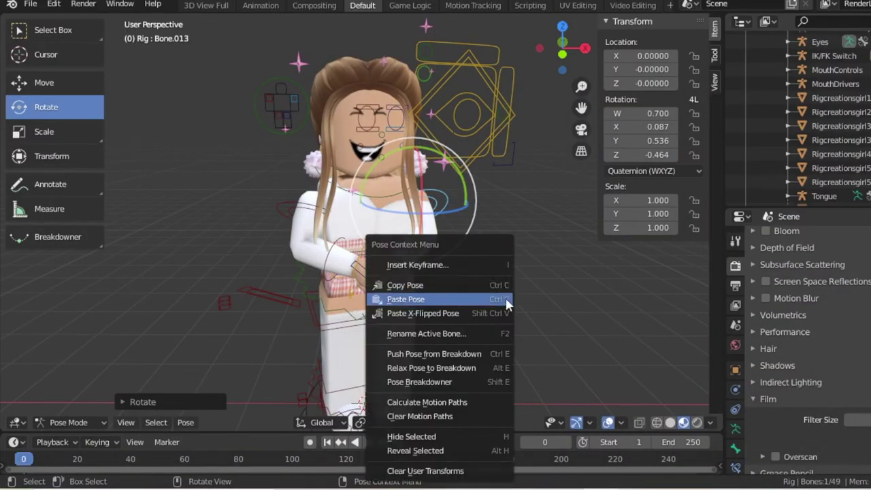
{"action": "key", "text": "shift+grave"}
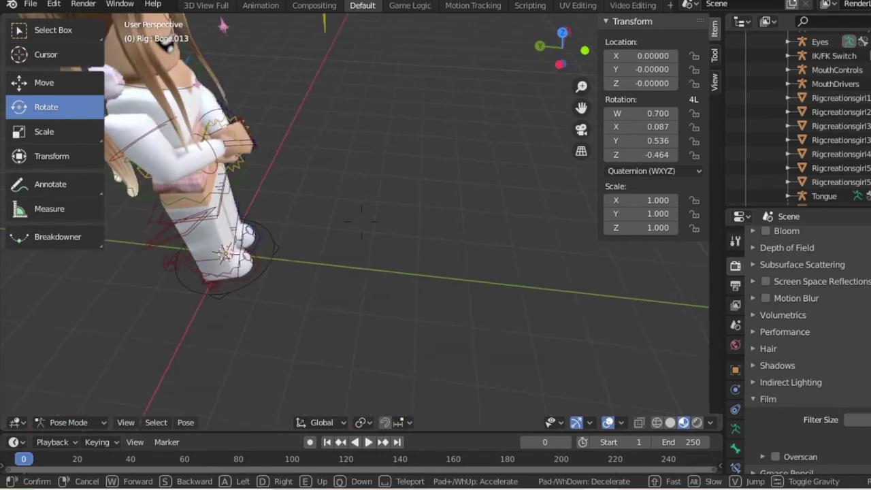
{"action": "left_click", "coordinate": [121, 51]}
{"action": "left_click", "coordinate": [31, 5]}
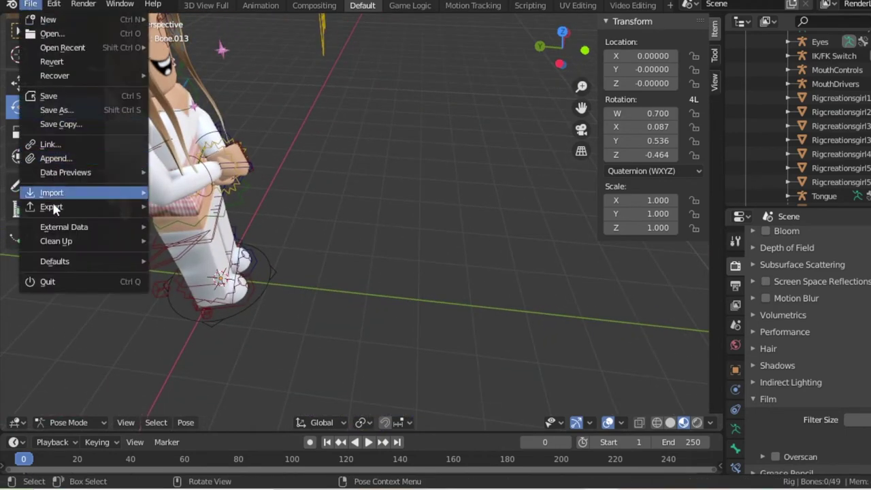
{"action": "mouse_move", "coordinate": [96, 194]}
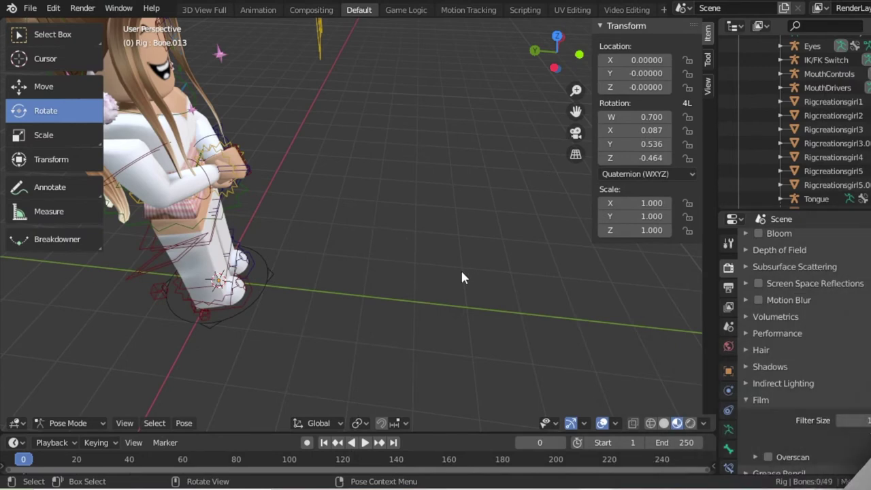
Step: Locate the imported flower and set its origin to its geometry through the operator search
{"action": "key", "text": "shift+grave"}
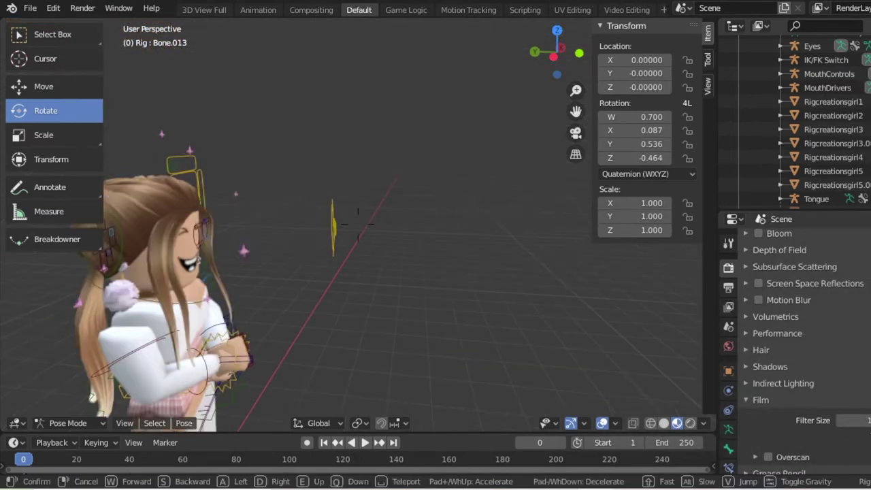
{"action": "key", "text": "a"}
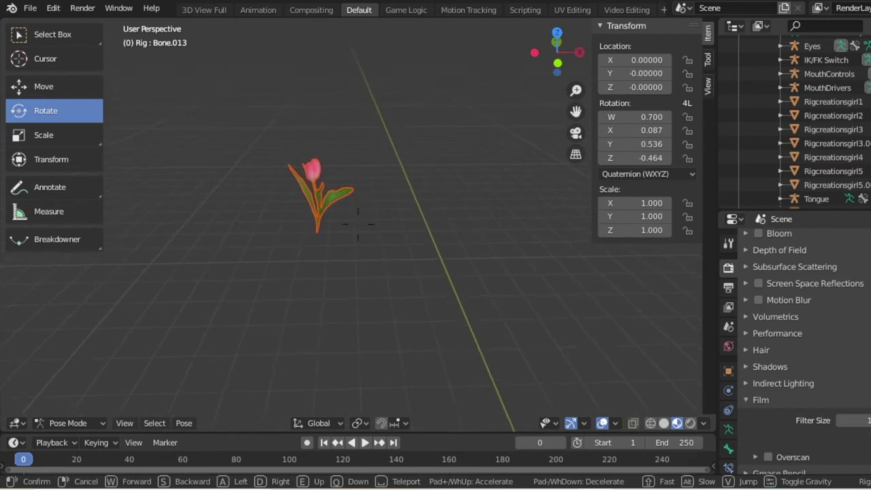
{"action": "left_click", "coordinate": [355, 230]}
{"action": "left_click", "coordinate": [53, 7]}
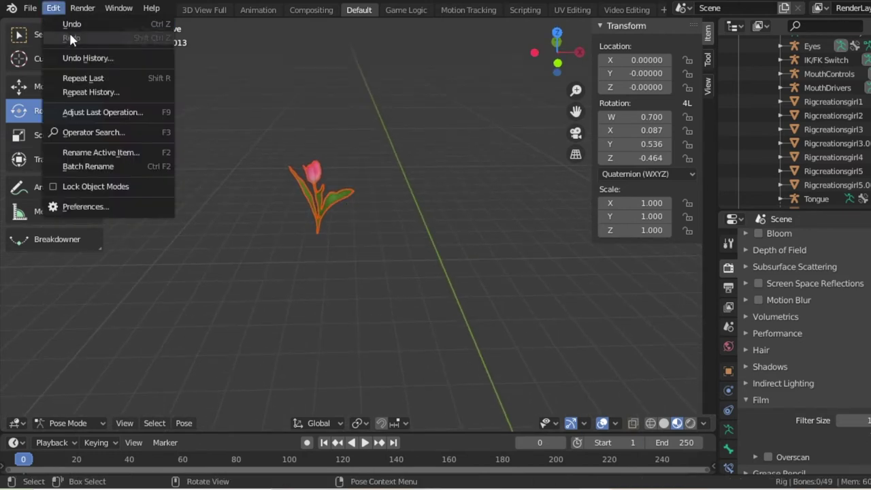
{"action": "left_click", "coordinate": [75, 135]}
{"action": "left_click", "coordinate": [195, 161]}
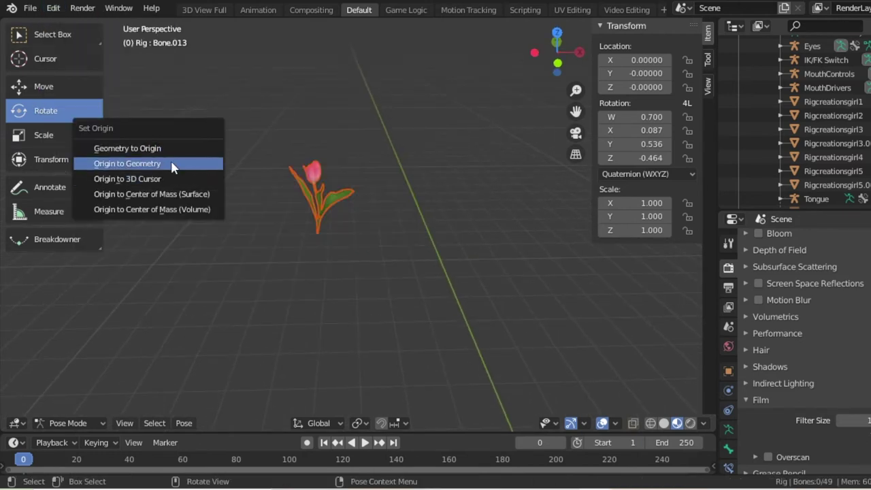
{"action": "left_click", "coordinate": [171, 162]}
Step: Select the flower in Object Mode and move it to about Y 5.83 and Z 4.31
{"action": "left_click", "coordinate": [80, 90]}
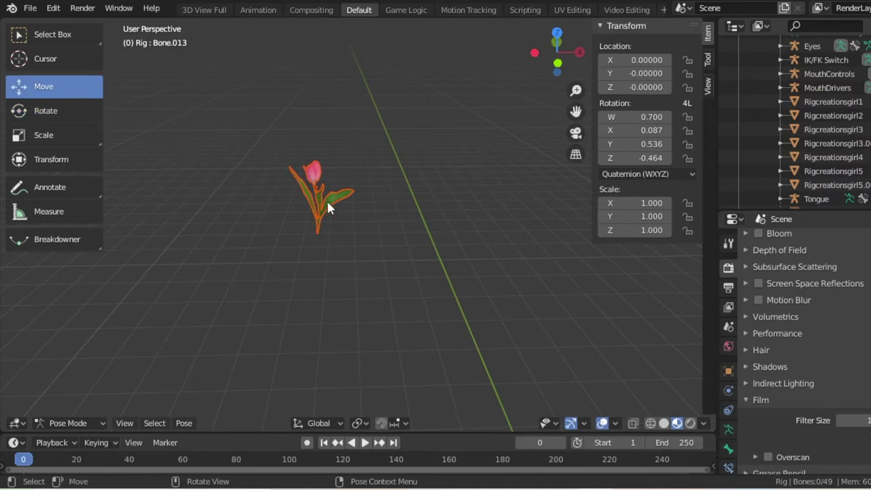
{"action": "key", "text": "shift+grave"}
{"action": "key", "text": "s"}
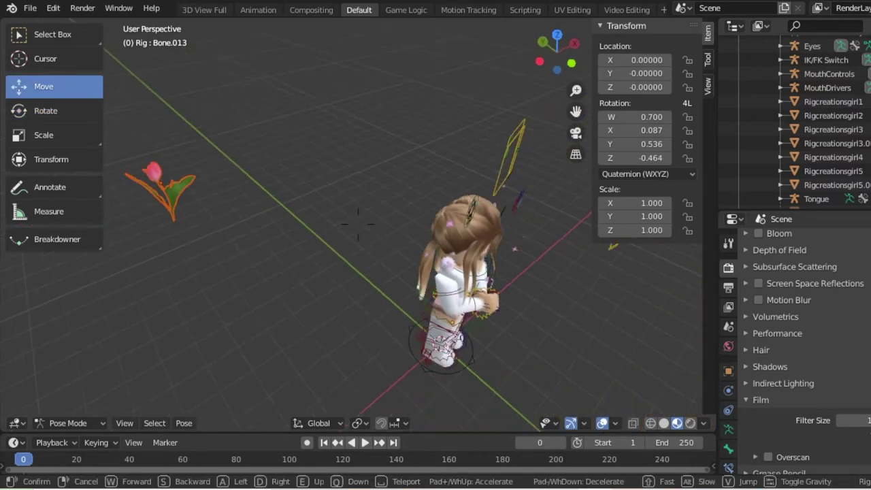
{"action": "key", "text": "w"}
{"action": "key", "text": "d"}
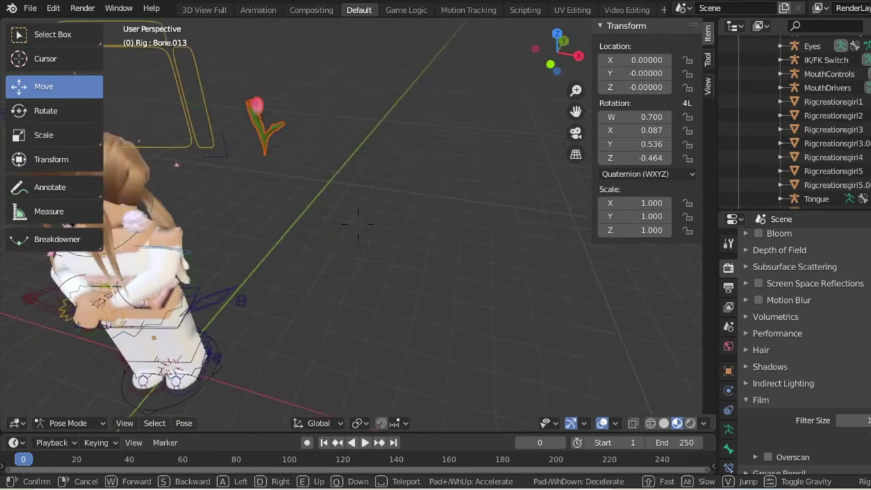
{"action": "left_click", "coordinate": [266, 193]}
{"action": "left_click", "coordinate": [302, 203]}
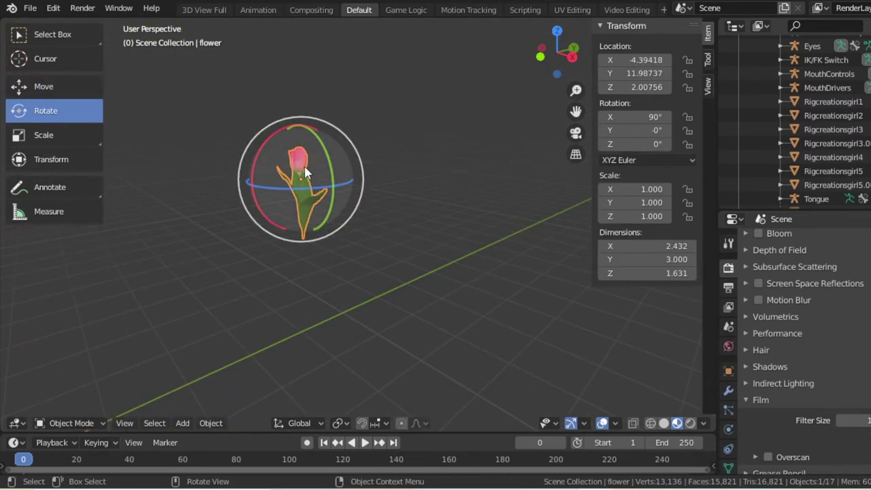
{"action": "left_click", "coordinate": [43, 86]}
{"action": "left_click_drag", "start_coordinate": [295, 134], "coordinate": [296, 55]}
{"action": "left_click_drag", "start_coordinate": [339, 104], "coordinate": [41, 149]}
Step: Move the flower beside the character, to about X 1.23 and Y -0.84
{"action": "key", "text": "shift+grave"}
{"action": "key", "text": "s"}
{"action": "key", "text": "a"}
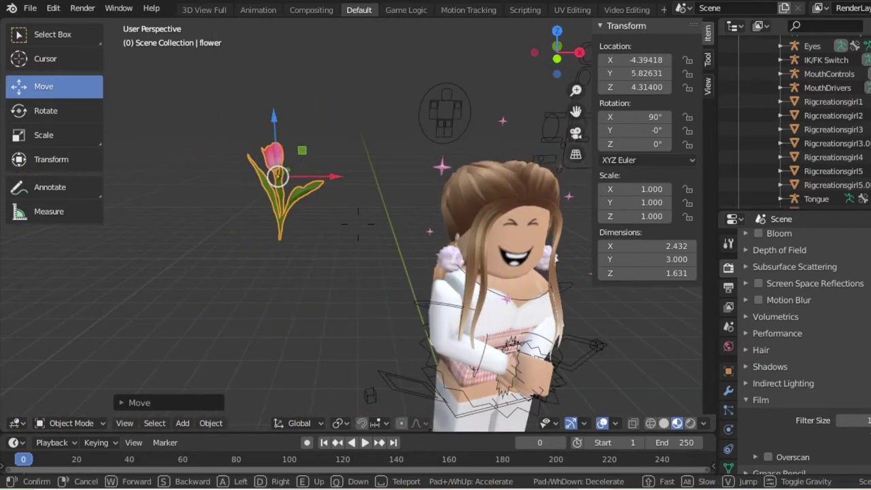
{"action": "left_click", "coordinate": [338, 178]}
{"action": "left_click_drag", "start_coordinate": [338, 181], "coordinate": [513, 189]}
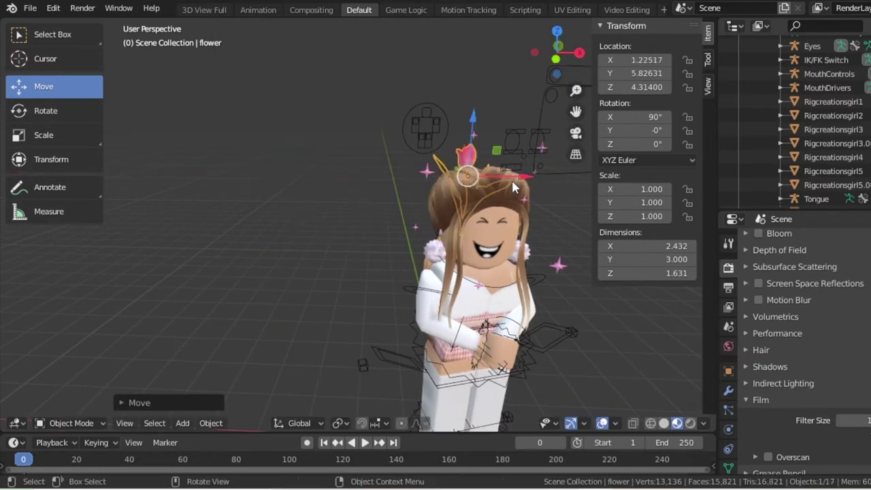
{"action": "left_click_drag", "start_coordinate": [458, 170], "coordinate": [553, 297]}
Step: Scale the flower down to about 0.39 of its size
{"action": "key", "text": "shift+grave"}
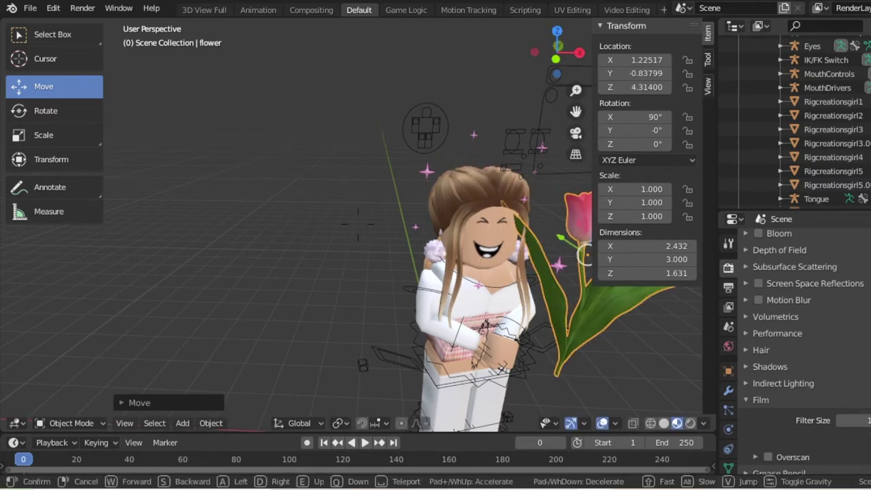
{"action": "key", "text": "w"}
{"action": "left_click", "coordinate": [357, 230]}
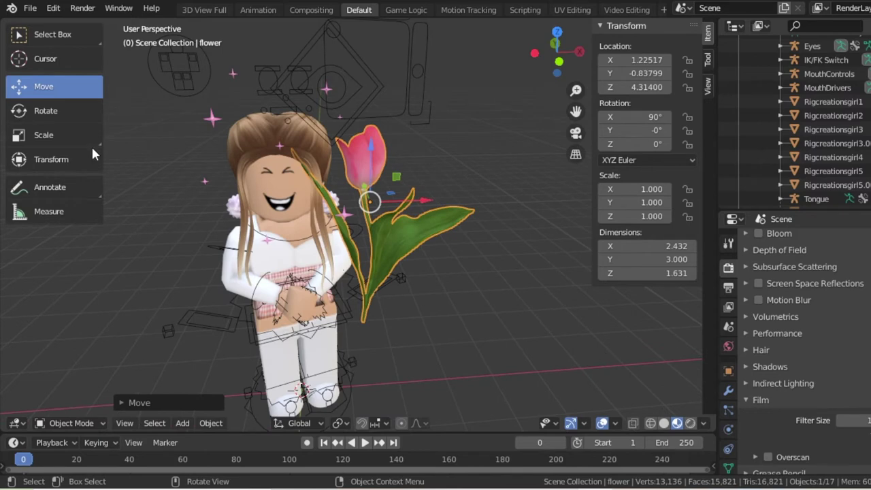
{"action": "left_click", "coordinate": [91, 145]}
{"action": "left_click_drag", "start_coordinate": [371, 153], "coordinate": [369, 204]}
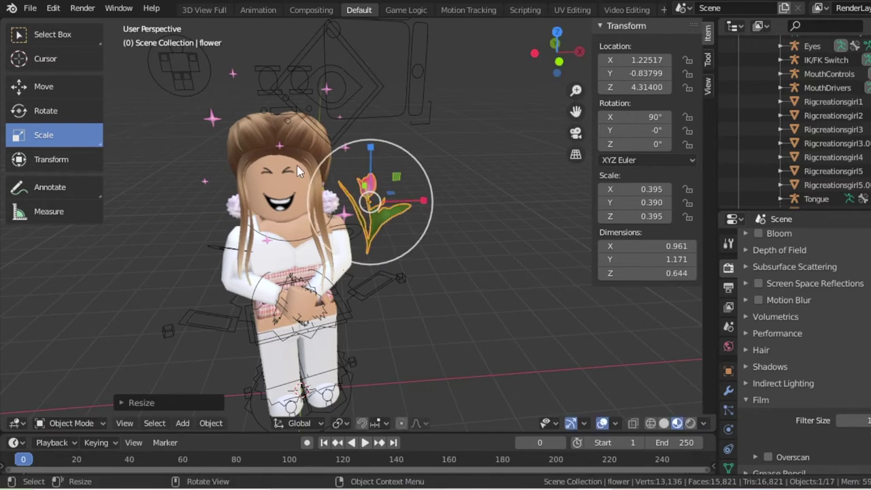
Step: Move the flower into the character's hands, to about X 0.28 and Z 3.42
{"action": "left_click", "coordinate": [82, 87]}
{"action": "left_click_drag", "start_coordinate": [407, 203], "coordinate": [330, 222]}
{"action": "left_click", "coordinate": [281, 167]}
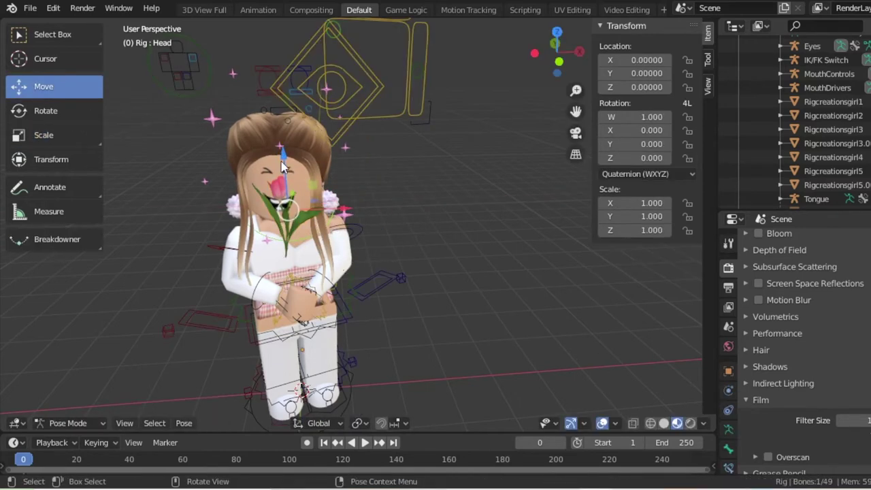
{"action": "key", "text": "ctrl+Tab"}
{"action": "left_click", "coordinate": [272, 213]}
{"action": "left_click", "coordinate": [276, 213]}
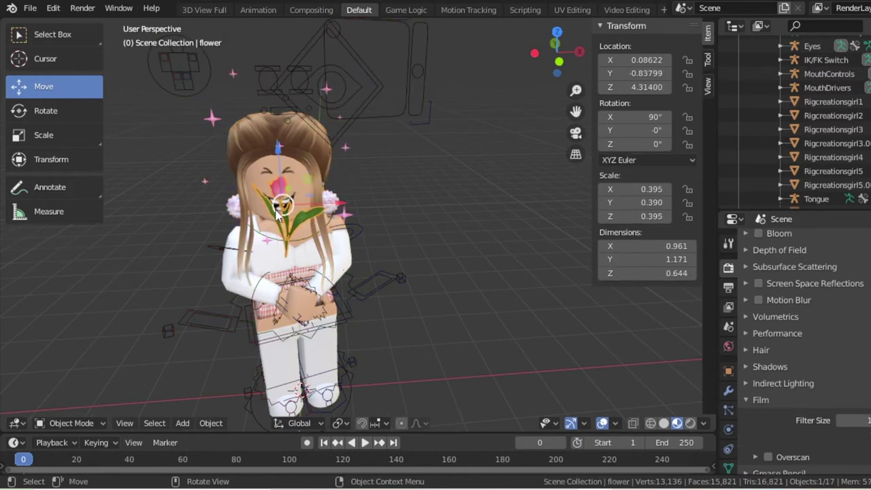
{"action": "left_click_drag", "start_coordinate": [281, 176], "coordinate": [280, 197]}
{"action": "left_click_drag", "start_coordinate": [279, 237], "coordinate": [345, 267]}
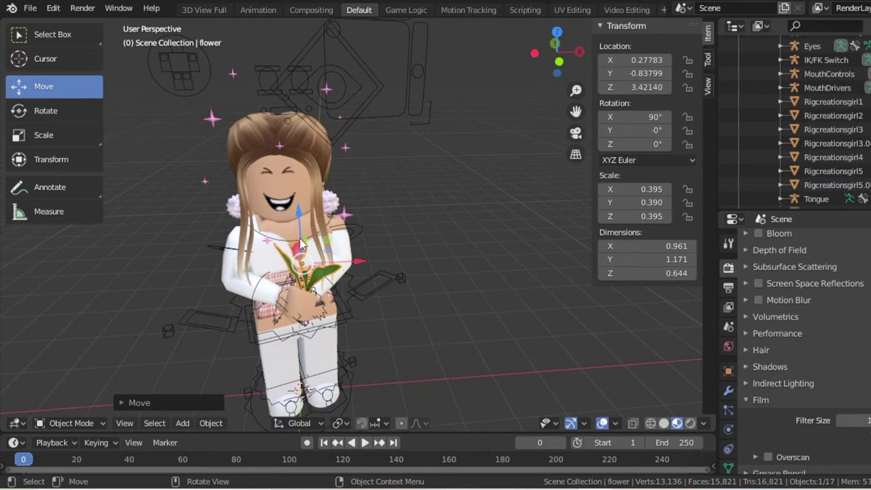
Step: Scale the flower up to about 0.514 in X and 0.534 in Y
{"action": "left_click", "coordinate": [53, 129]}
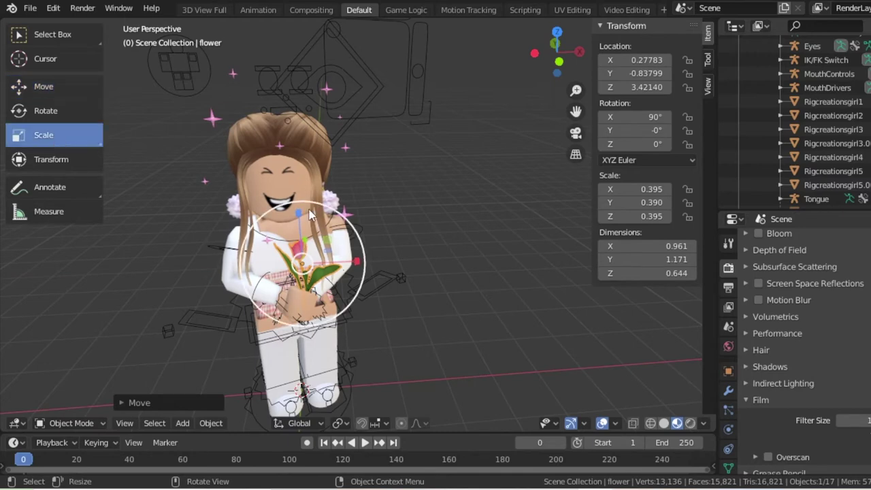
{"action": "mouse_move", "coordinate": [298, 217]}
{"action": "left_mouse_down"}
{"action": "mouse_move", "coordinate": [297, 204]}
{"action": "mouse_move", "coordinate": [296, 213]}
{"action": "left_mouse_up"}
{"action": "left_click_drag", "start_coordinate": [333, 261], "coordinate": [364, 260]}
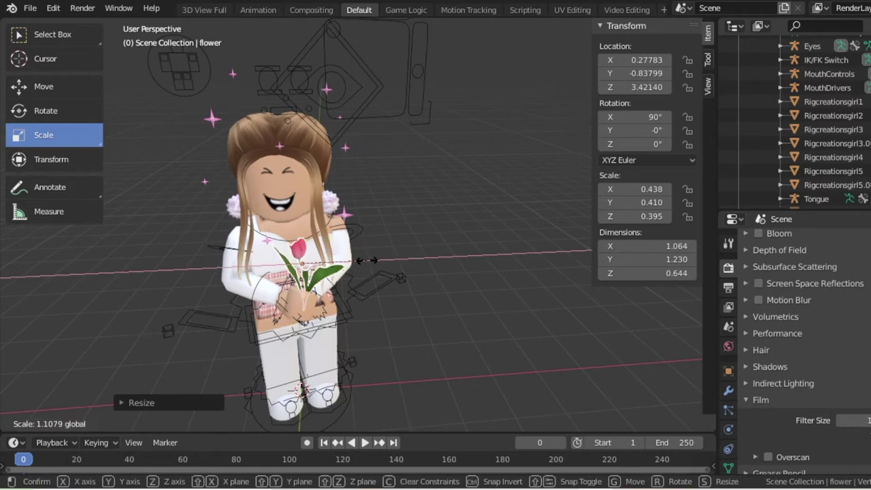
{"action": "right_click", "coordinate": [364, 265]}
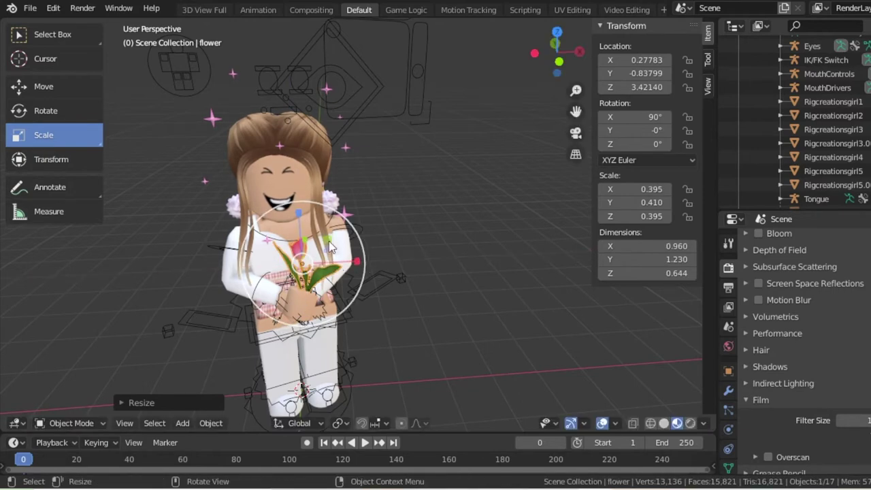
{"action": "left_click_drag", "start_coordinate": [330, 247], "coordinate": [335, 233]}
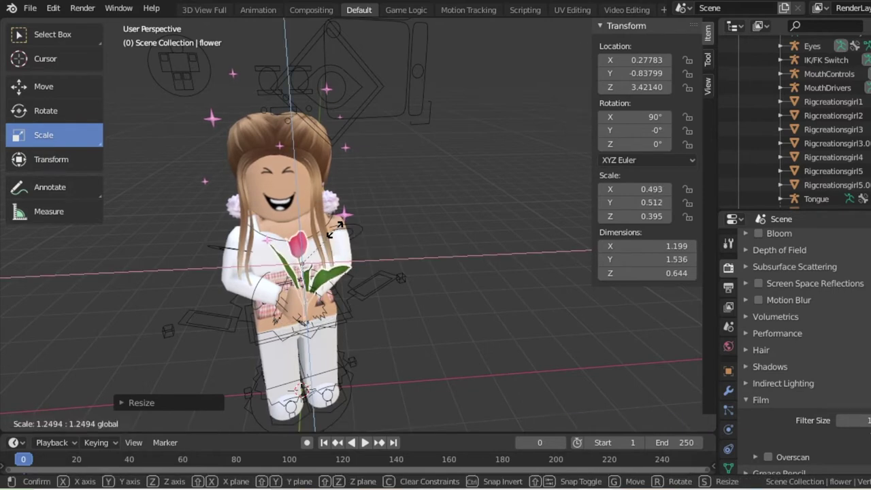
{"action": "left_click_drag", "start_coordinate": [338, 231], "coordinate": [316, 242]}
Step: Examine the fit of the enlarged flower in the character's hands from close up and farther away
{"action": "key", "text": "shift+grave"}
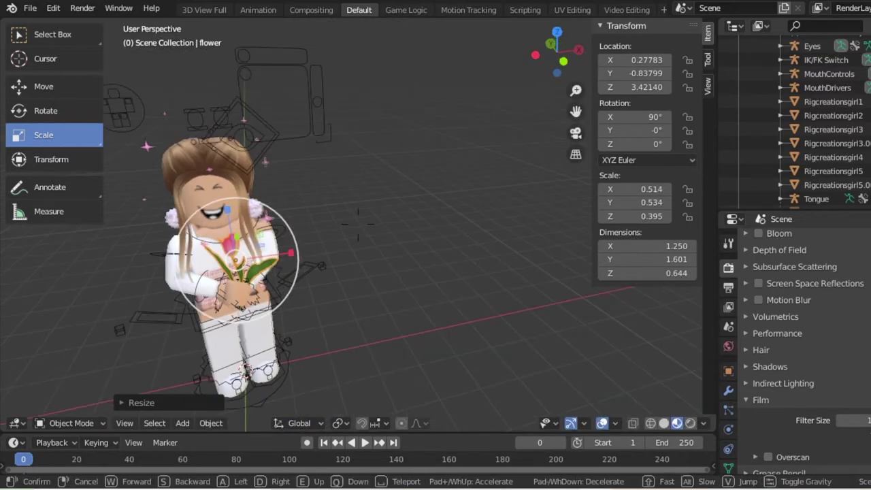
{"action": "key", "text": "w"}
{"action": "key", "text": "d"}
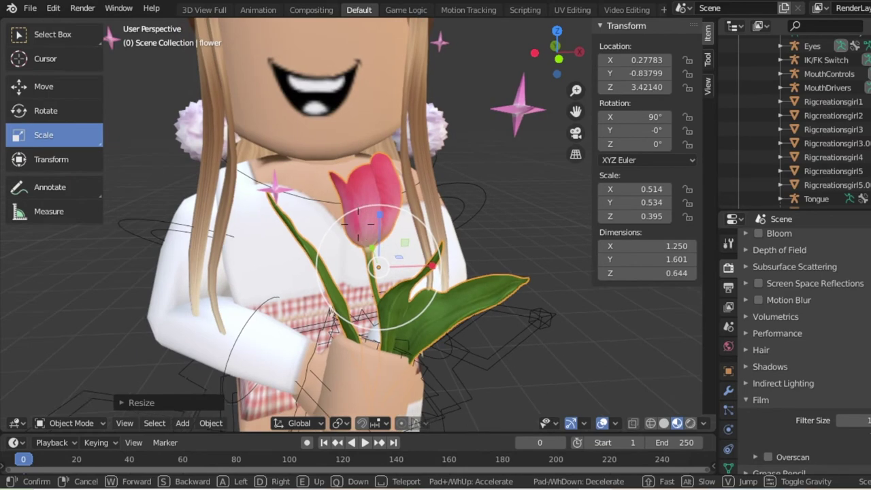
{"action": "key", "text": "s"}
{"action": "key", "text": "s"}
{"action": "key", "text": "w"}
{"action": "key", "text": "s"}
{"action": "key", "text": "w"}
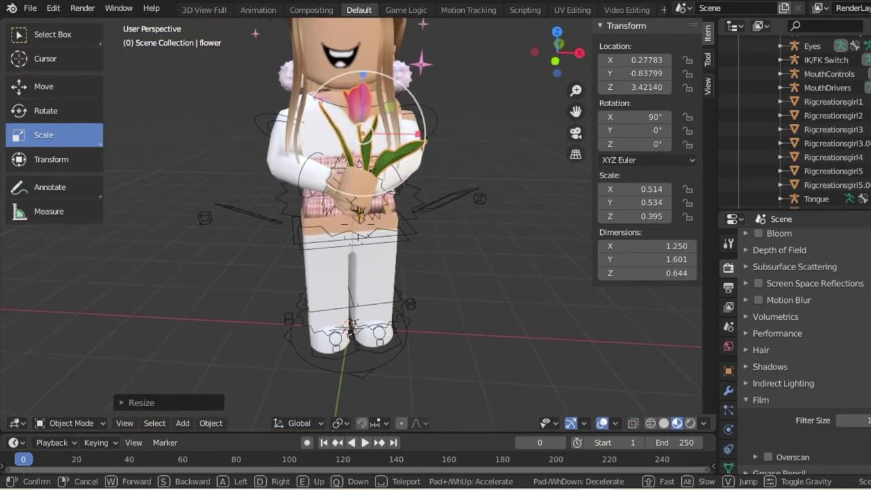
{"action": "left_click", "coordinate": [346, 230]}
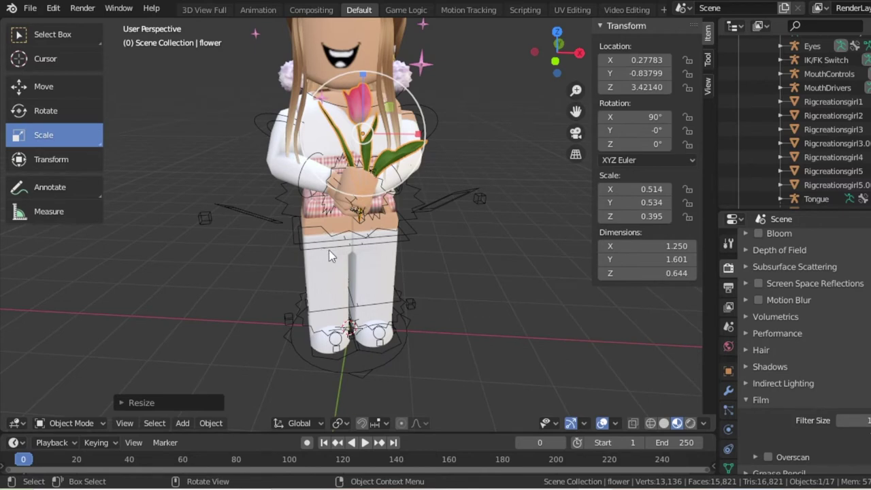
Step: Select the rig, enter Pose Mode and swing the character's right thigh forward to a rotation of about W 0.987, X -0.152
{"action": "left_click", "coordinate": [329, 250]}
{"action": "key", "text": "ctrl+Tab"}
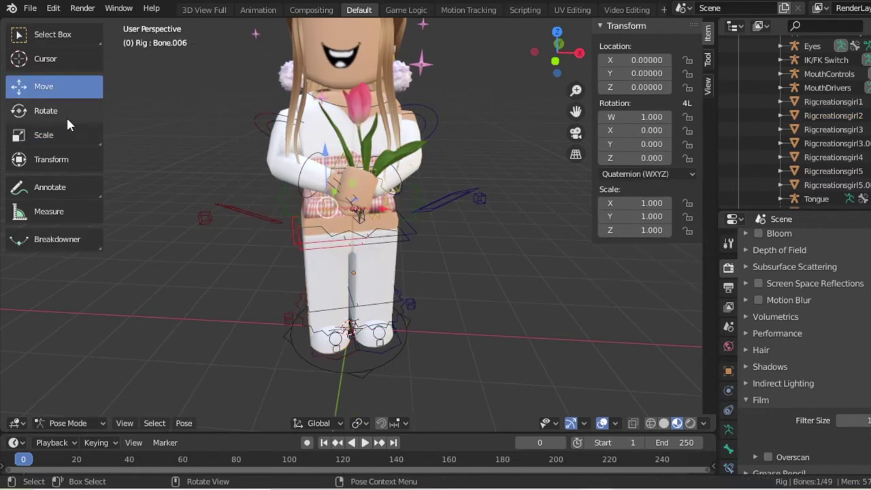
{"action": "left_click", "coordinate": [83, 112]}
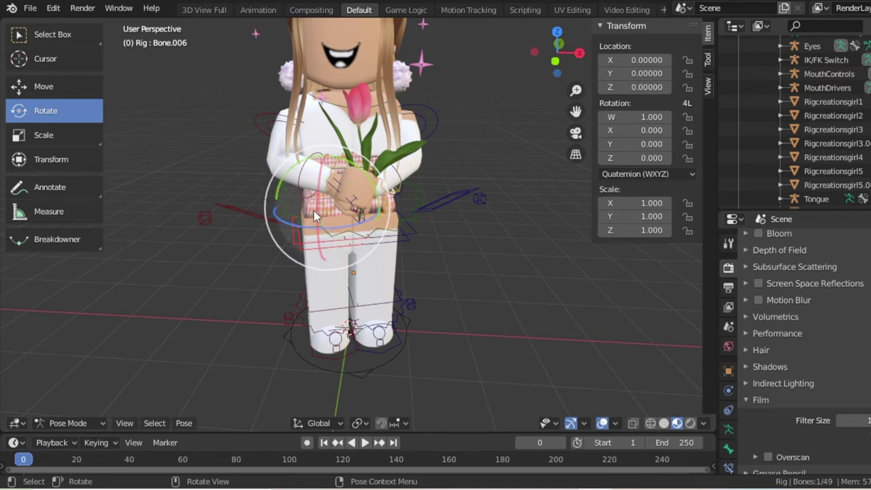
{"action": "left_click_drag", "start_coordinate": [314, 211], "coordinate": [319, 289]}
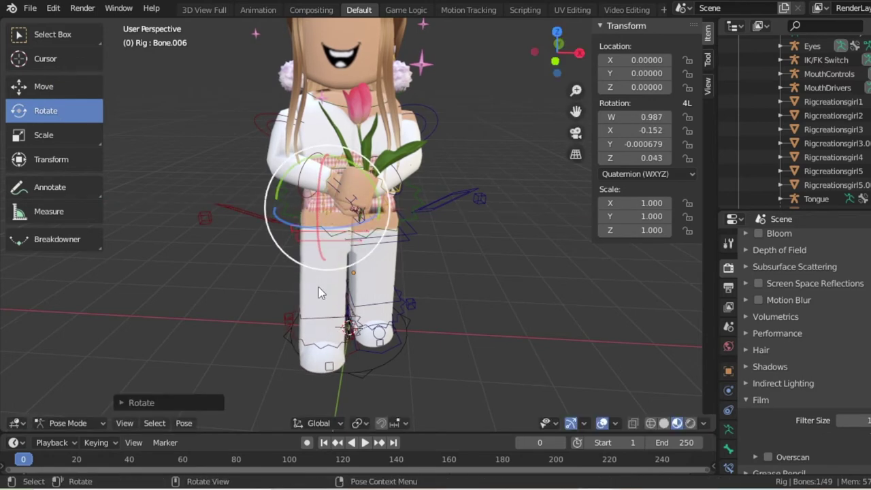
{"action": "left_click_drag", "start_coordinate": [322, 309], "coordinate": [324, 277]}
{"action": "left_click", "coordinate": [320, 300]}
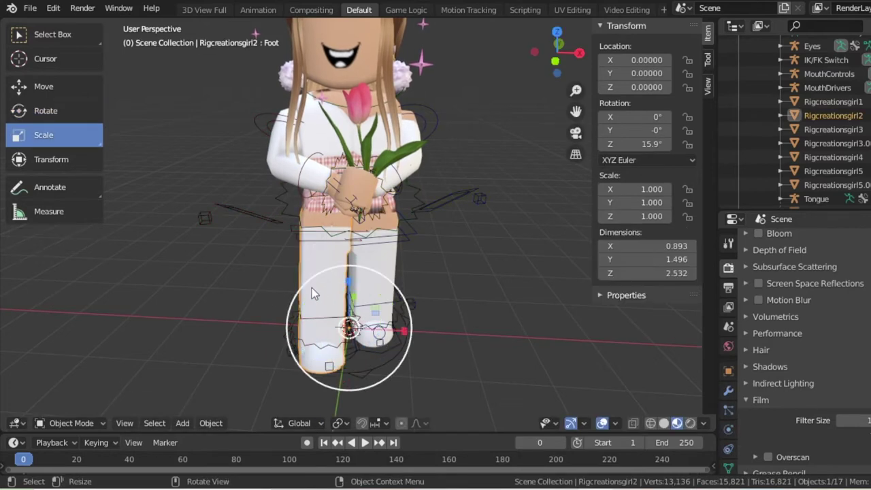
{"action": "left_click", "coordinate": [311, 241]}
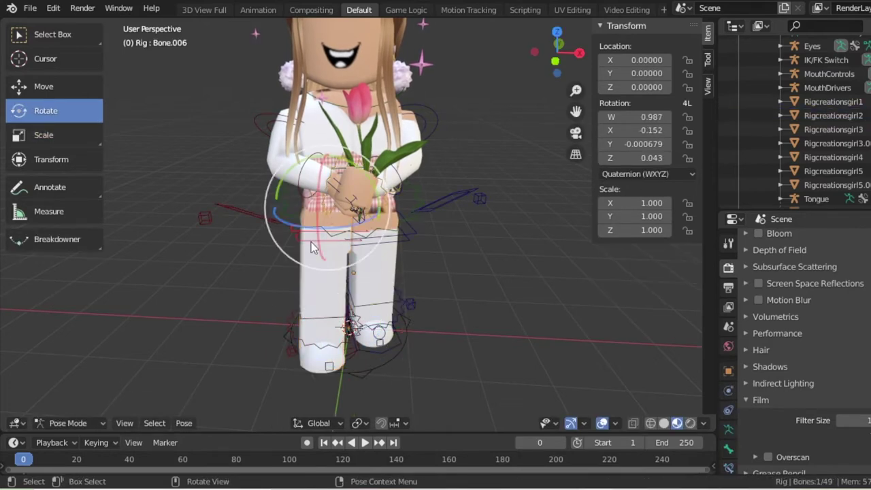
Step: Bend the right lower leg back to about W 0.968, X 0.241, and rotate the right foot to about X 0.041, Z 0.146
{"action": "left_click", "coordinate": [310, 320]}
{"action": "left_click", "coordinate": [311, 310]}
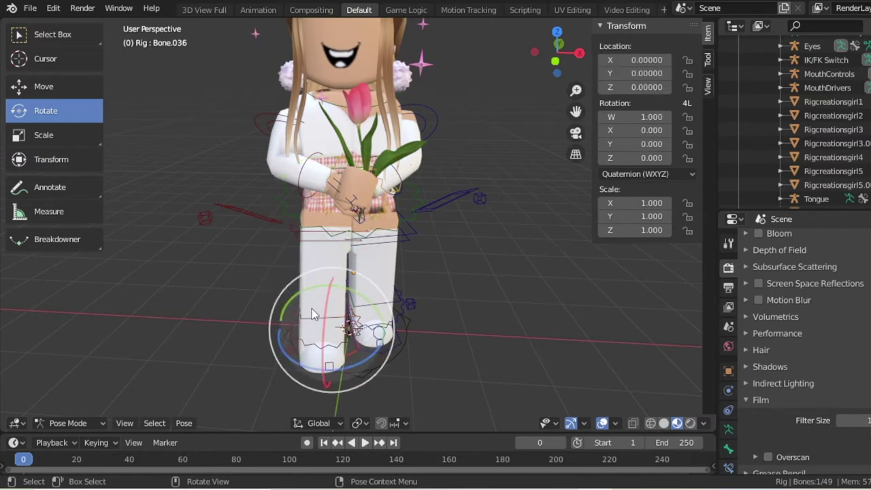
{"action": "left_click", "coordinate": [326, 309]}
{"action": "left_click_drag", "start_coordinate": [327, 311], "coordinate": [316, 325]}
{"action": "left_click", "coordinate": [321, 303]}
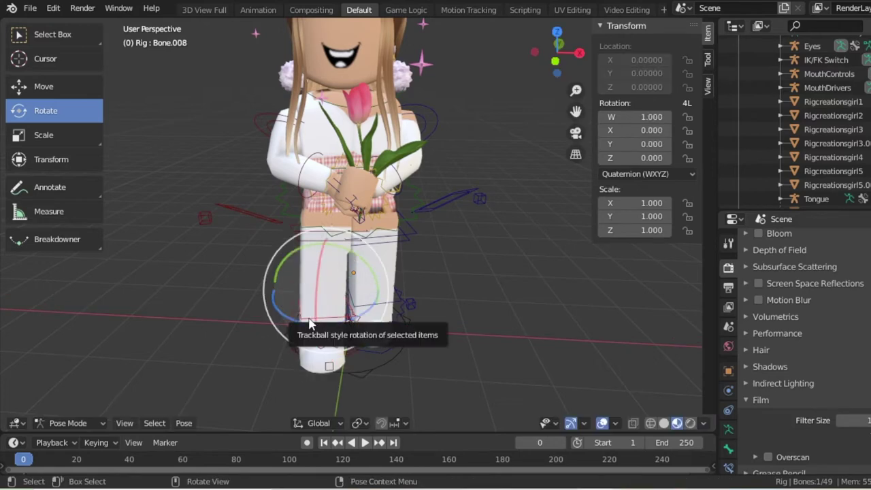
{"action": "left_click_drag", "start_coordinate": [319, 279], "coordinate": [309, 288]}
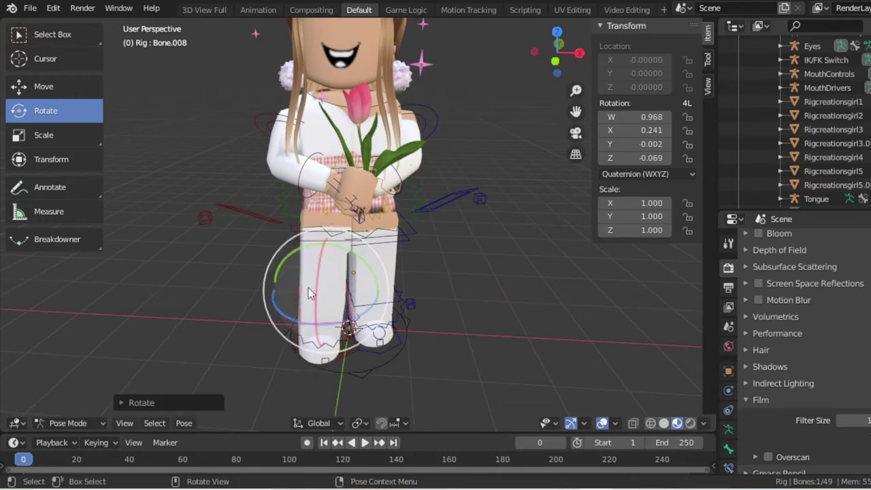
{"action": "left_click", "coordinate": [309, 348]}
{"action": "left_click_drag", "start_coordinate": [316, 328], "coordinate": [317, 334]}
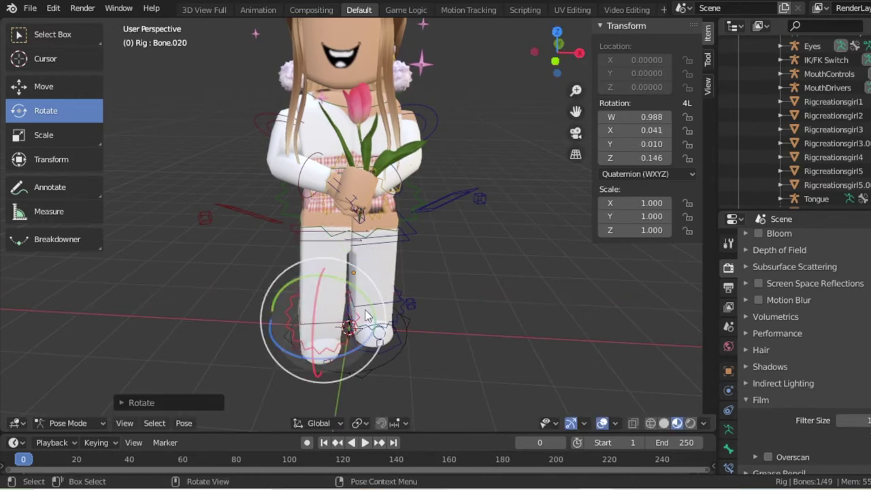
Step: Swing the left thigh back to a rotation of about X 0.155 and bend the left lower leg to about X 0.101
{"action": "left_click", "coordinate": [385, 243]}
{"action": "left_click_drag", "start_coordinate": [373, 197], "coordinate": [385, 215]}
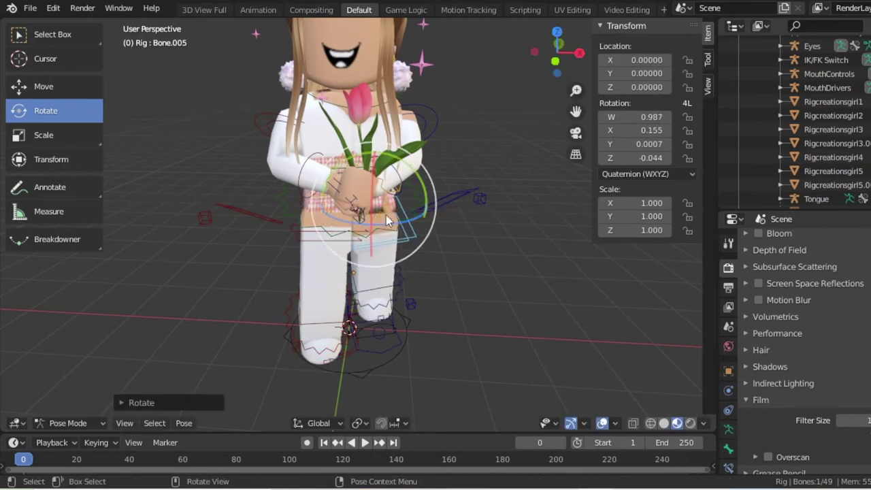
{"action": "left_click", "coordinate": [379, 288]}
{"action": "left_click_drag", "start_coordinate": [376, 255], "coordinate": [372, 253]}
Step: Examine the full walking pose of the character from the front, and clear the bone selection
{"action": "key", "text": "shift+grave"}
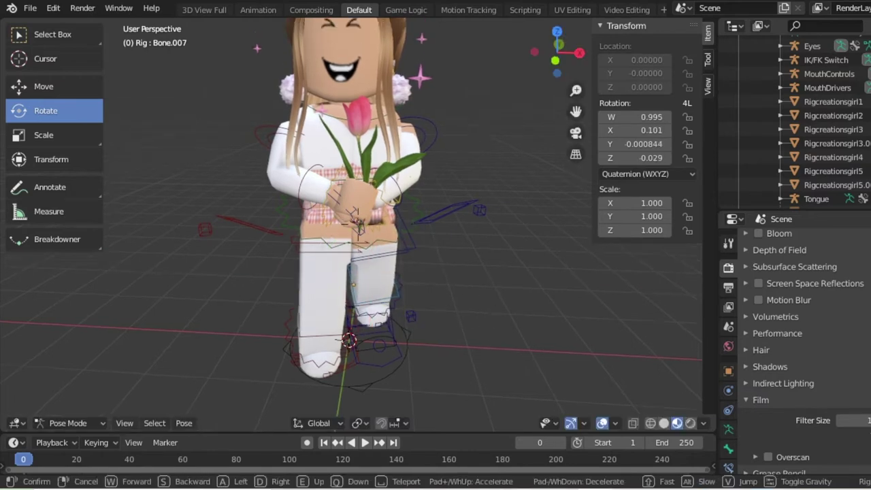
{"action": "key", "text": "s"}
{"action": "key", "text": "w"}
{"action": "key", "text": "a"}
{"action": "key", "text": "d"}
{"action": "key", "text": "s"}
{"action": "key", "text": "w"}
{"action": "key", "text": "s"}
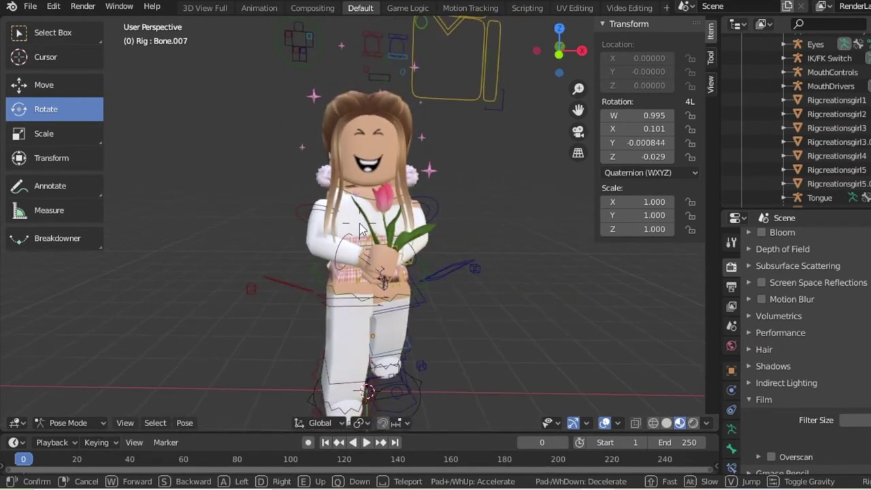
{"action": "left_click", "coordinate": [361, 230]}
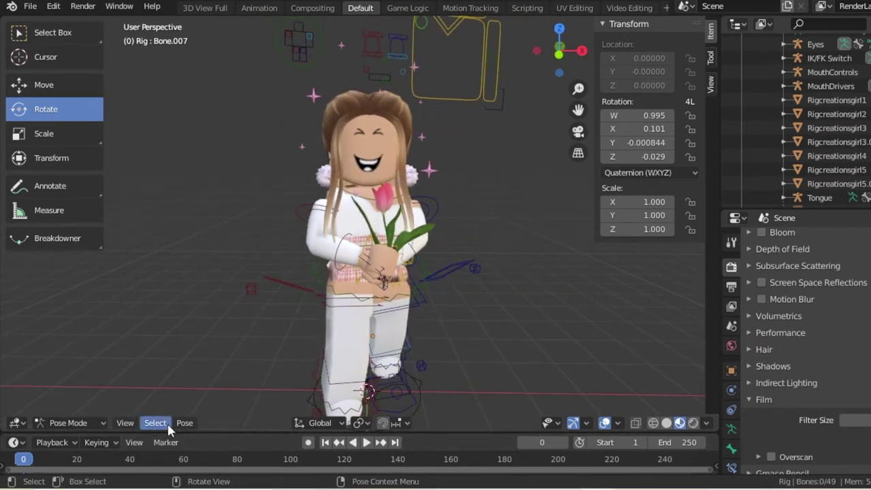
Step: Switch the rig to Object Mode and add a point light to the scene
{"action": "left_click", "coordinate": [87, 422]}
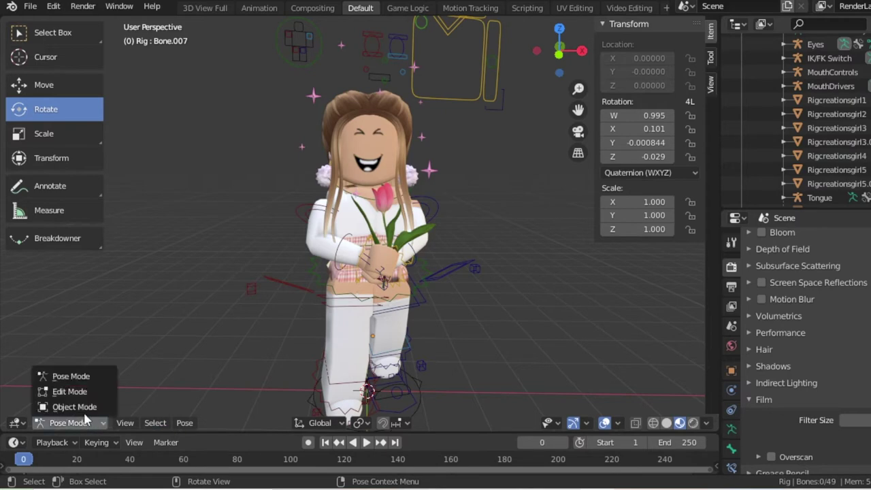
{"action": "left_click", "coordinate": [85, 407]}
{"action": "left_click", "coordinate": [184, 423]}
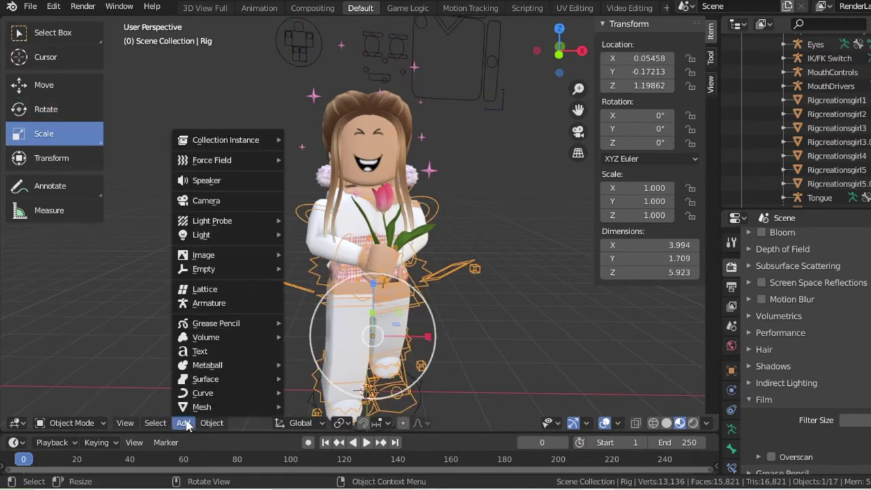
{"action": "mouse_move", "coordinate": [228, 239]}
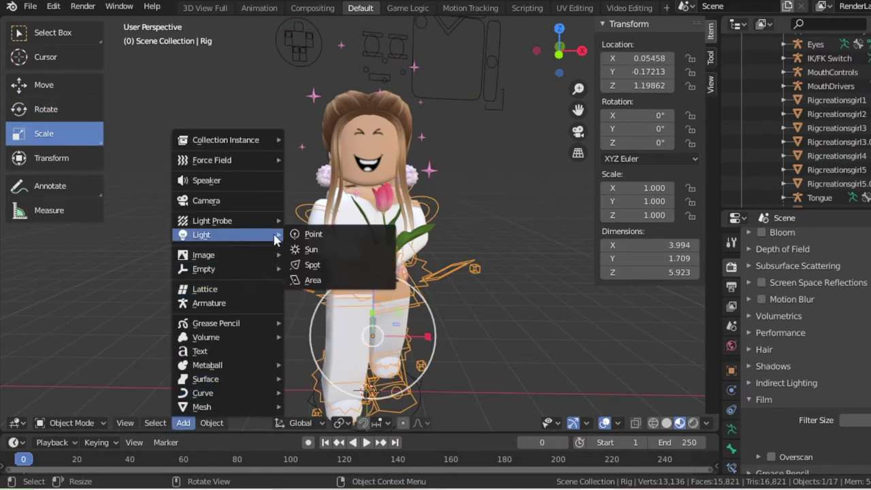
{"action": "left_click", "coordinate": [305, 234]}
Step: Raise the point light to the character's chest height, at about Z 3.64
{"action": "key", "text": "shift+grave"}
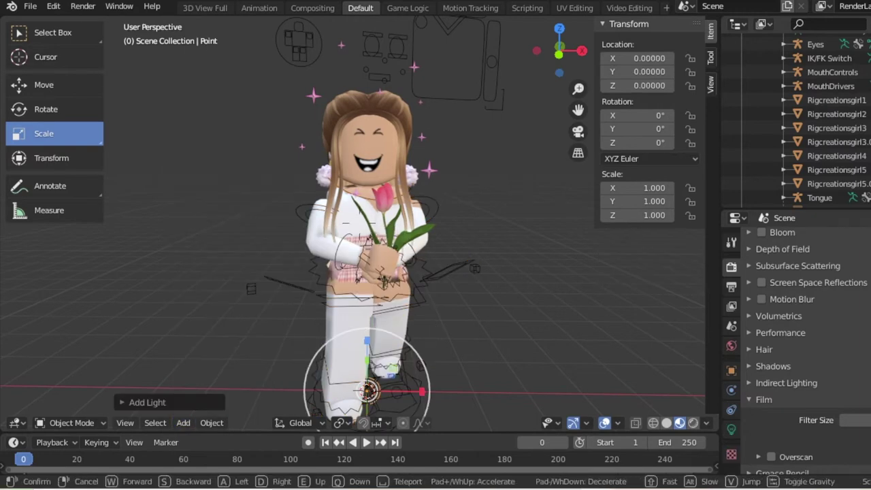
{"action": "left_click", "coordinate": [111, 107]}
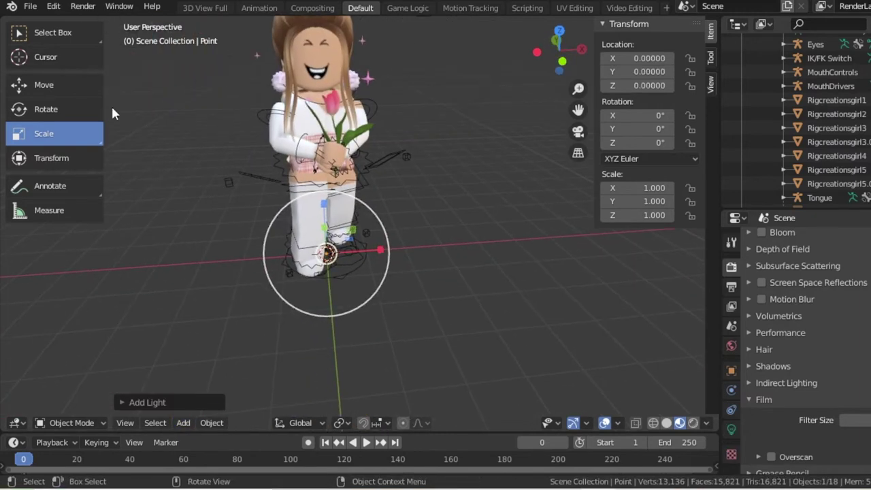
{"action": "left_click", "coordinate": [42, 85]}
{"action": "left_click_drag", "start_coordinate": [329, 201], "coordinate": [336, 82]}
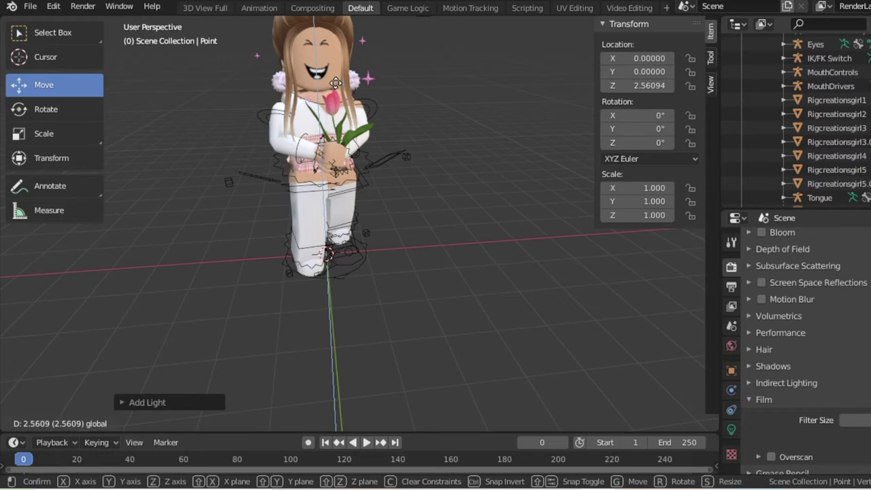
{"action": "left_click_drag", "start_coordinate": [334, 44], "coordinate": [317, 123]}
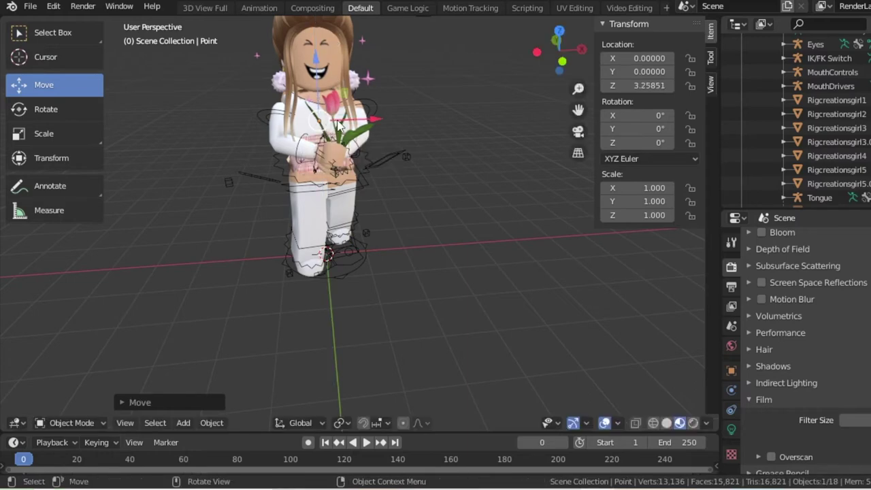
{"action": "key", "text": "g"}
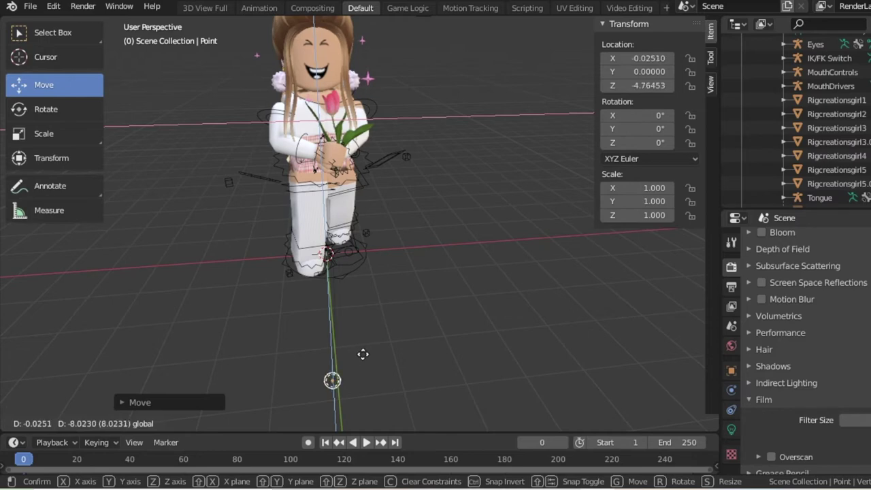
{"action": "left_click", "coordinate": [333, 355]}
{"action": "left_click_drag", "start_coordinate": [333, 355], "coordinate": [347, 73]}
Step: Move the point light out in front of the character, to about Y -4.48
{"action": "key", "text": "shift+grave"}
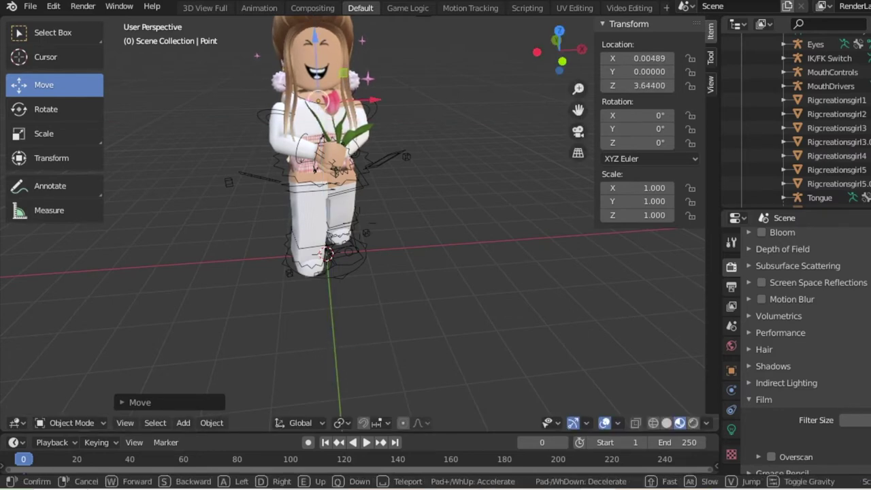
{"action": "left_click", "coordinate": [329, 144]}
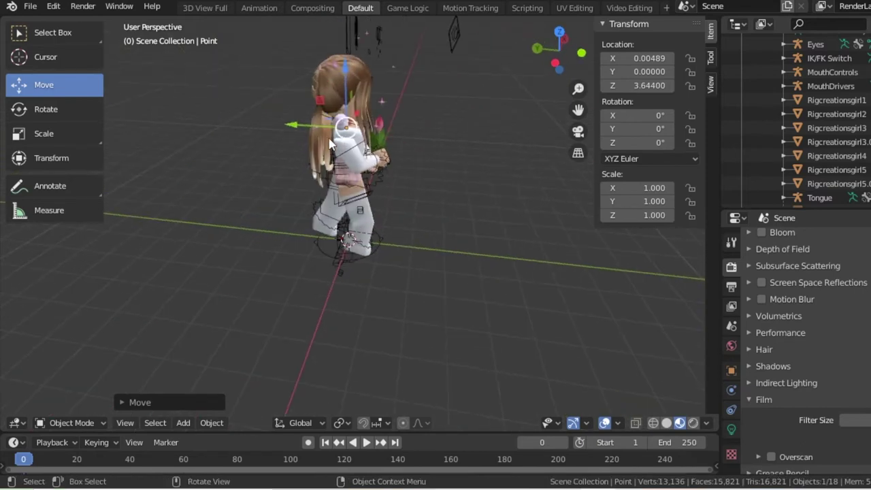
{"action": "left_click_drag", "start_coordinate": [288, 128], "coordinate": [465, 135]}
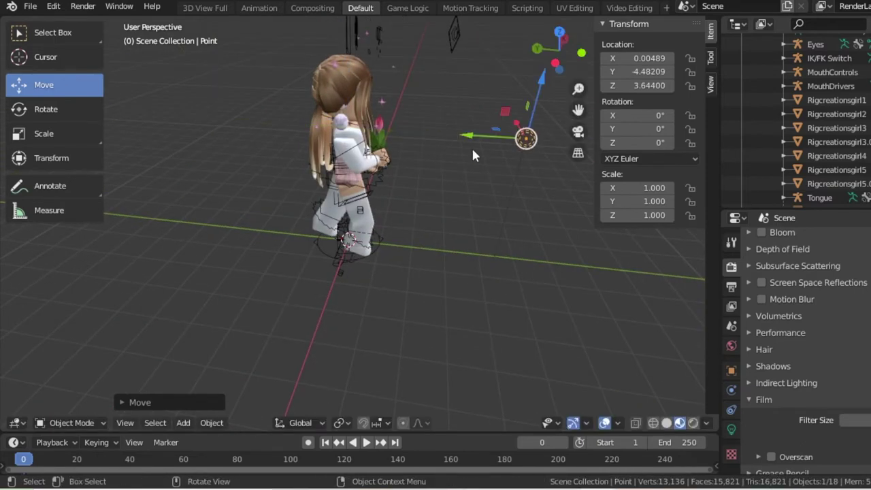
Step: Change the point light's color to a pale pink
{"action": "left_click", "coordinate": [735, 428]}
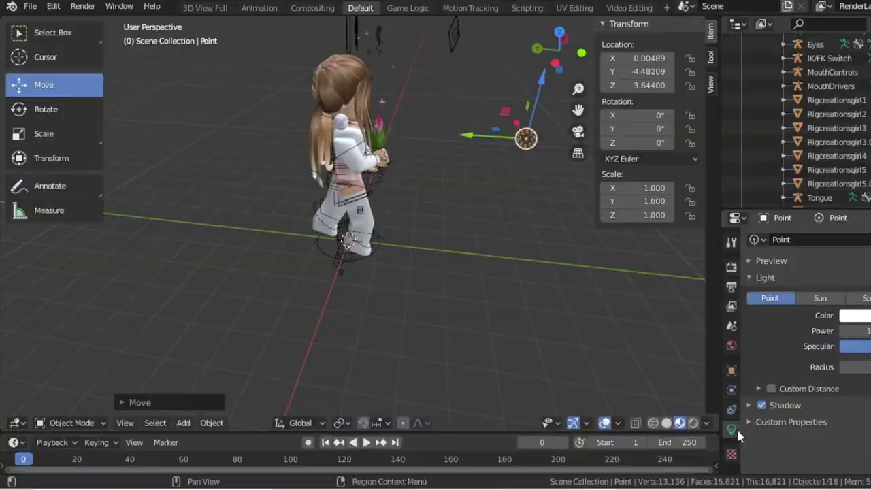
{"action": "left_click", "coordinate": [869, 317]}
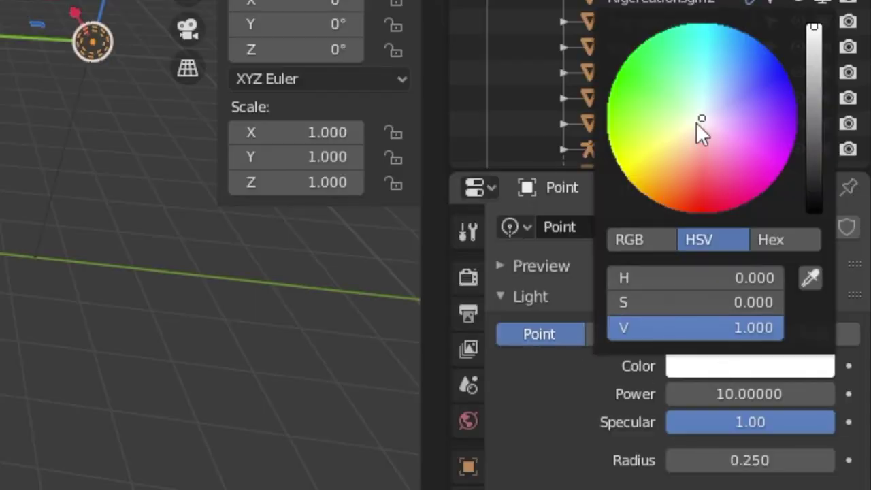
{"action": "mouse_move", "coordinate": [701, 132]}
{"action": "left_mouse_down"}
{"action": "mouse_move", "coordinate": [674, 137]}
{"action": "mouse_move", "coordinate": [698, 136]}
{"action": "mouse_move", "coordinate": [694, 145]}
{"action": "mouse_move", "coordinate": [713, 129]}
{"action": "mouse_move", "coordinate": [723, 132]}
{"action": "mouse_move", "coordinate": [705, 134]}
{"action": "mouse_move", "coordinate": [709, 141]}
{"action": "mouse_move", "coordinate": [708, 129]}
{"action": "mouse_move", "coordinate": [697, 127]}
{"action": "mouse_move", "coordinate": [715, 123]}
{"action": "mouse_move", "coordinate": [717, 107]}
{"action": "mouse_move", "coordinate": [725, 126]}
{"action": "mouse_move", "coordinate": [714, 129]}
{"action": "left_mouse_up"}
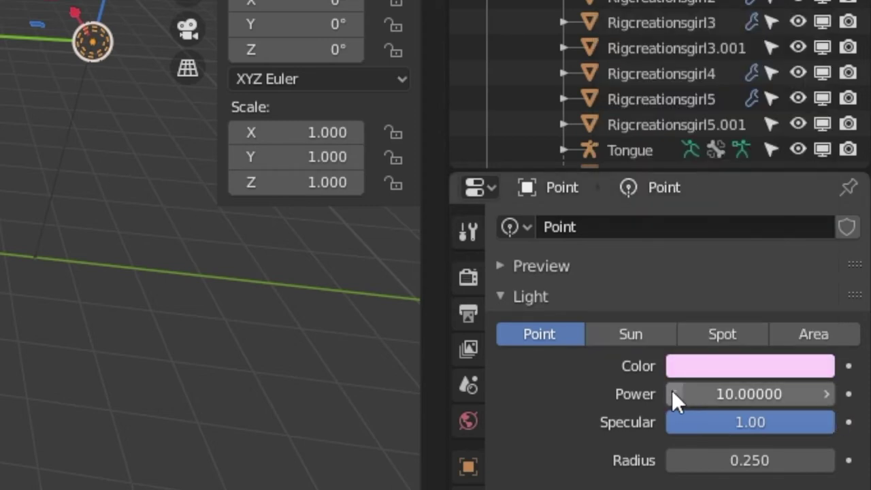
Step: Increase the point light's power to about 83
{"action": "left_click", "coordinate": [690, 394]}
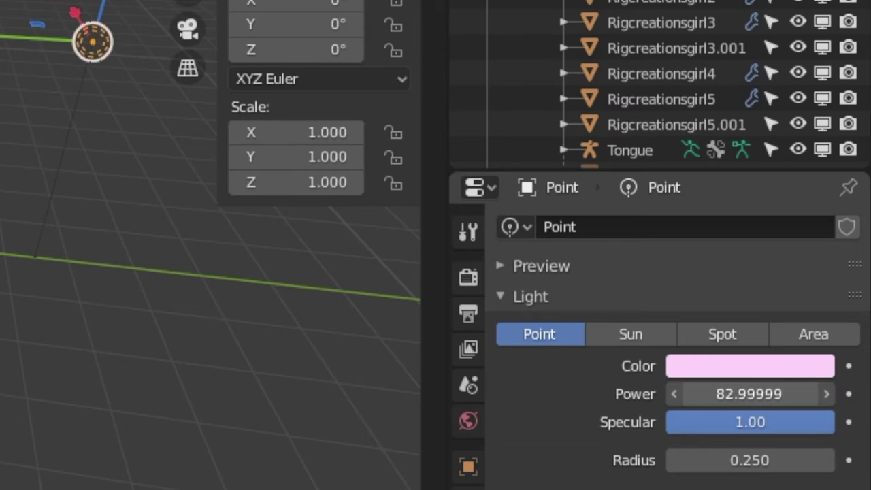
{"action": "mouse_move", "coordinate": [689, 393]}
{"action": "left_mouse_down"}
{"action": "mouse_move", "coordinate": [721, 394]}
{"action": "mouse_move", "coordinate": [686, 393]}
{"action": "left_mouse_up"}
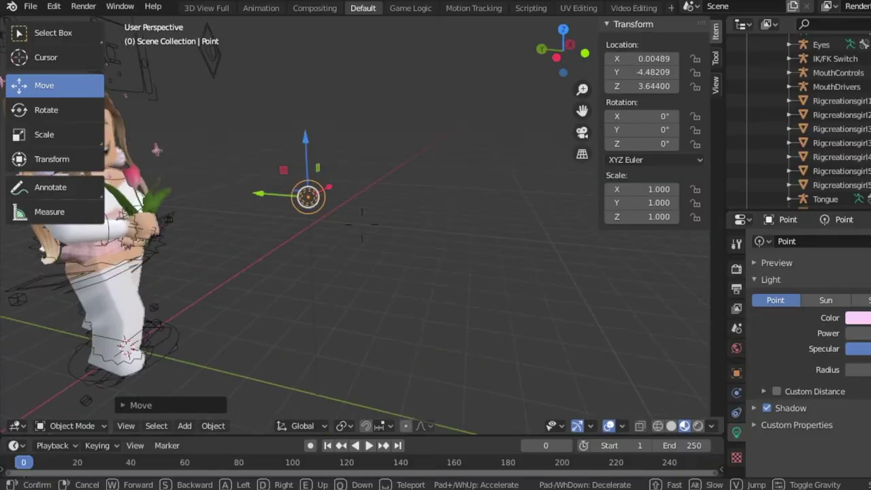
Step: Examine the pink light on the character from the front and the side in Rendered shading, and return to Material Preview
{"action": "key", "text": "w"}
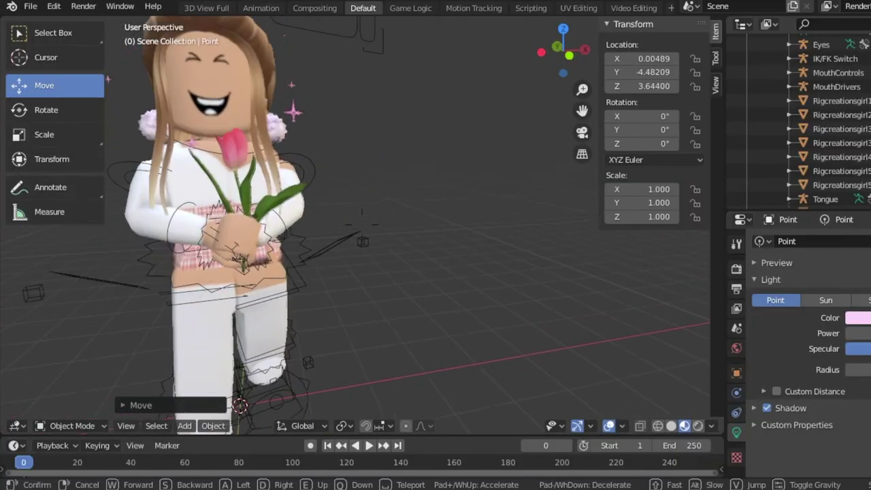
{"action": "key", "text": "d"}
{"action": "key", "text": "s"}
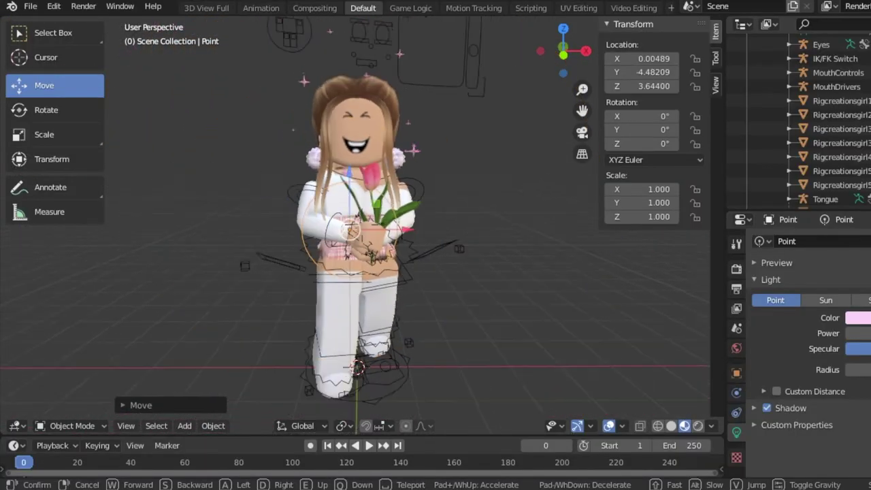
{"action": "left_click", "coordinate": [525, 353]}
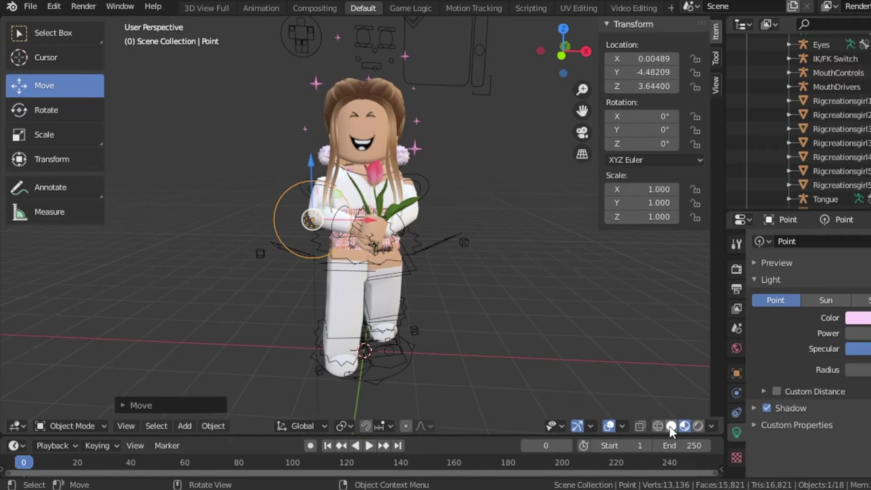
{"action": "left_click", "coordinate": [698, 426]}
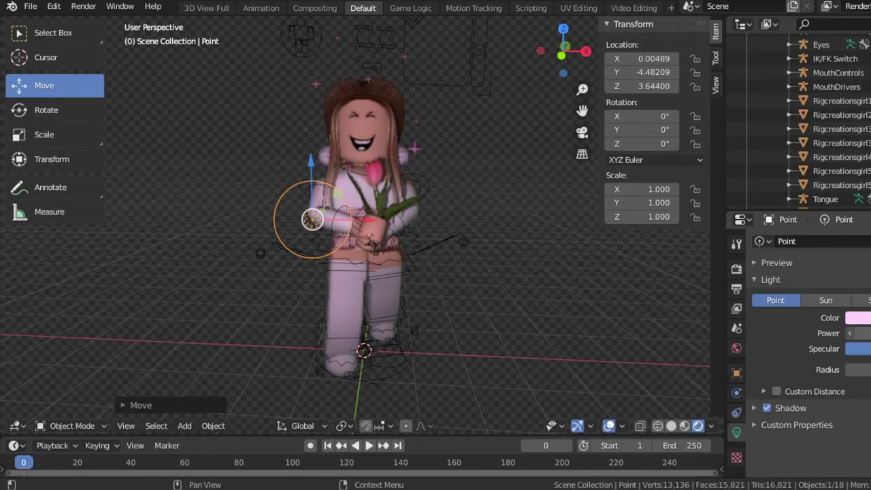
{"action": "key", "text": "shift+grave"}
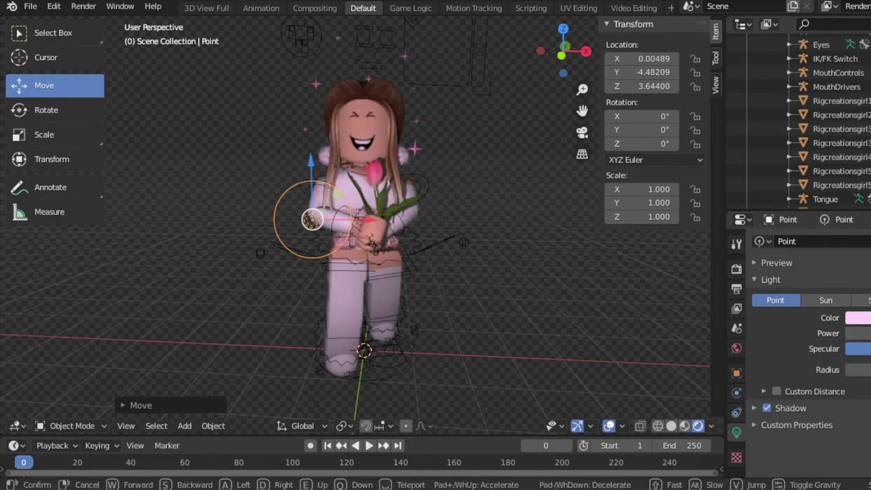
{"action": "key", "text": "w"}
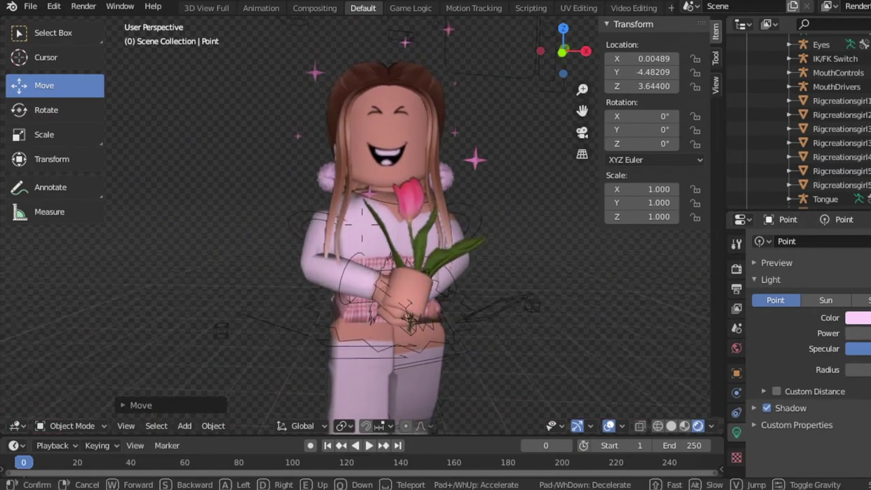
{"action": "key", "text": "s"}
{"action": "key", "text": "s"}
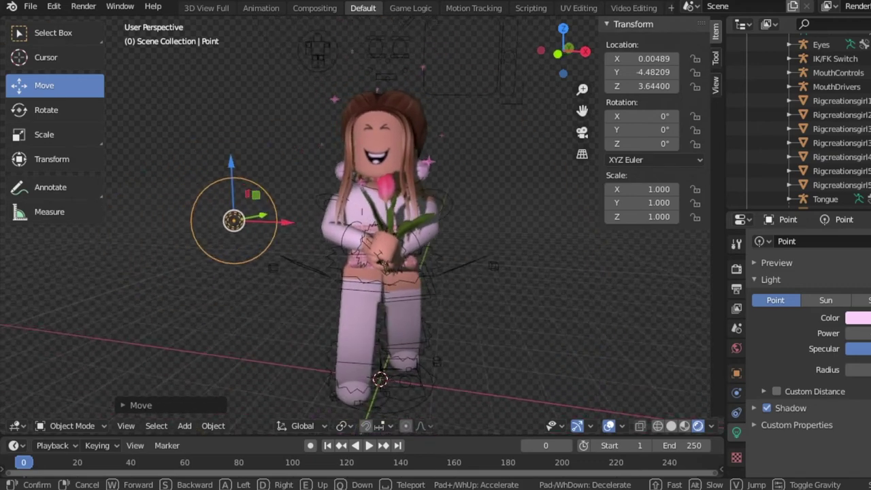
{"action": "key", "text": "w"}
{"action": "key", "text": "s"}
{"action": "left_click", "coordinate": [604, 353]}
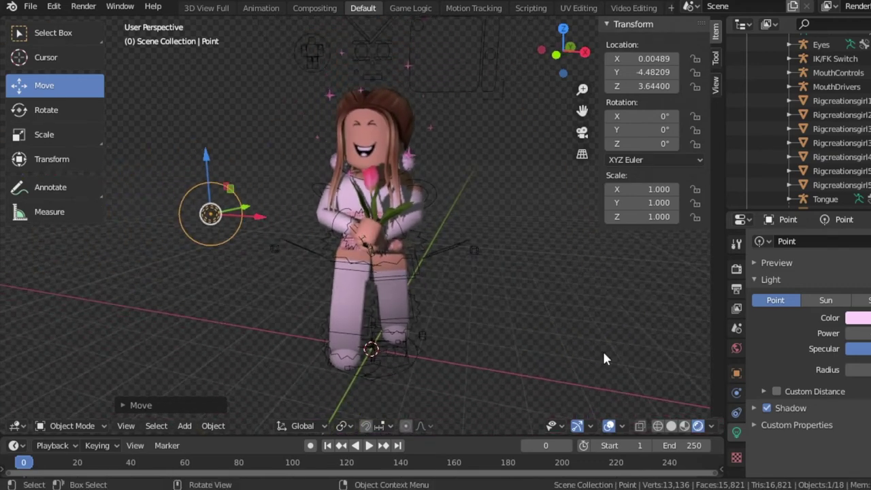
{"action": "left_click", "coordinate": [684, 426]}
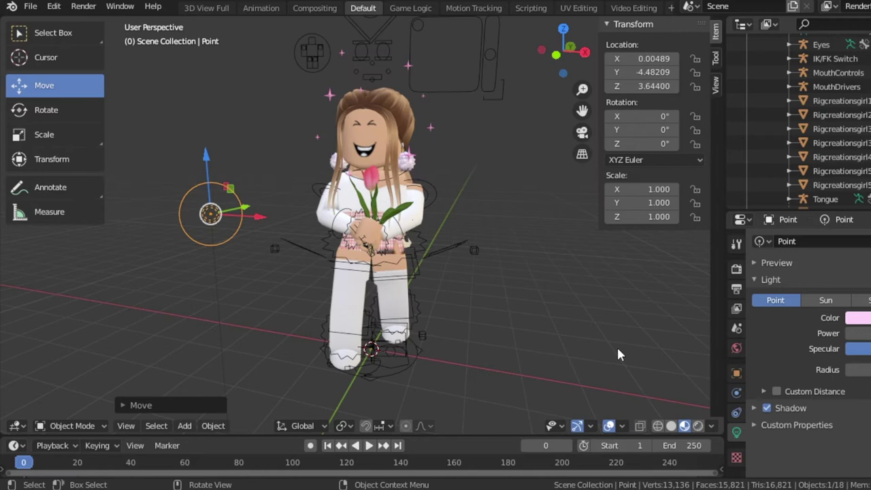
Step: Add a camera to the scene and move it up and out in front of the character, to about Y -4.96, Z 3.40
{"action": "key", "text": "shift+grave"}
{"action": "key", "text": "w"}
{"action": "key", "text": "d"}
{"action": "key", "text": "s"}
{"action": "key", "text": "a"}
{"action": "key", "text": "w"}
{"action": "key", "text": "s"}
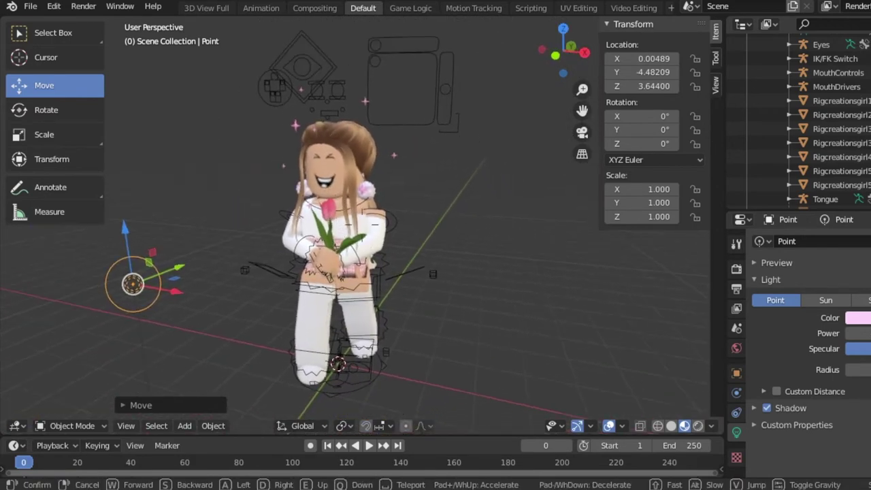
{"action": "left_click", "coordinate": [442, 458]}
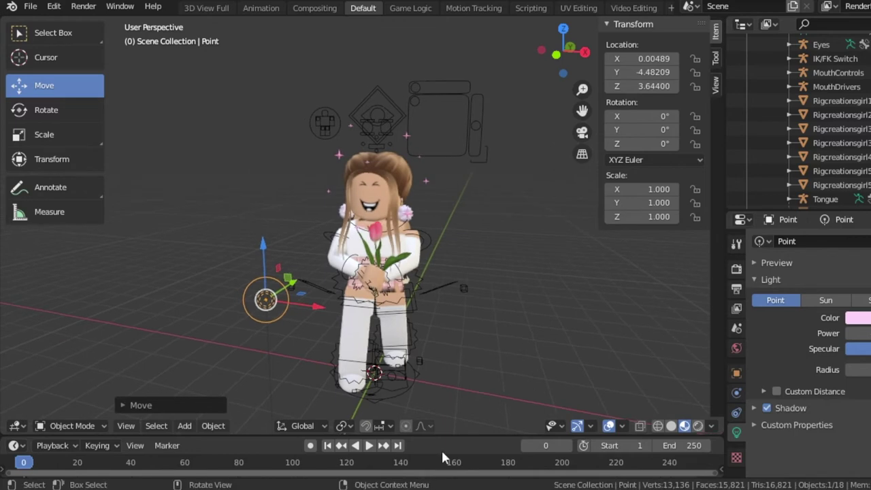
{"action": "left_click", "coordinate": [202, 427]}
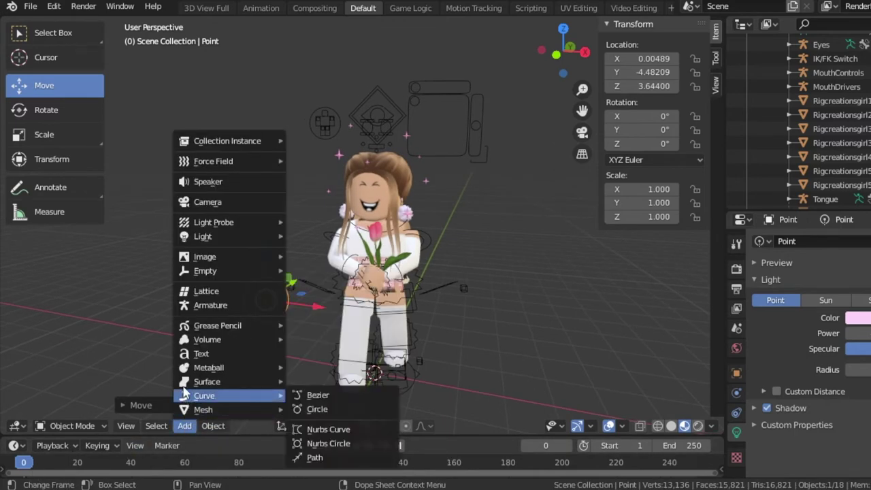
{"action": "mouse_move", "coordinate": [199, 221]}
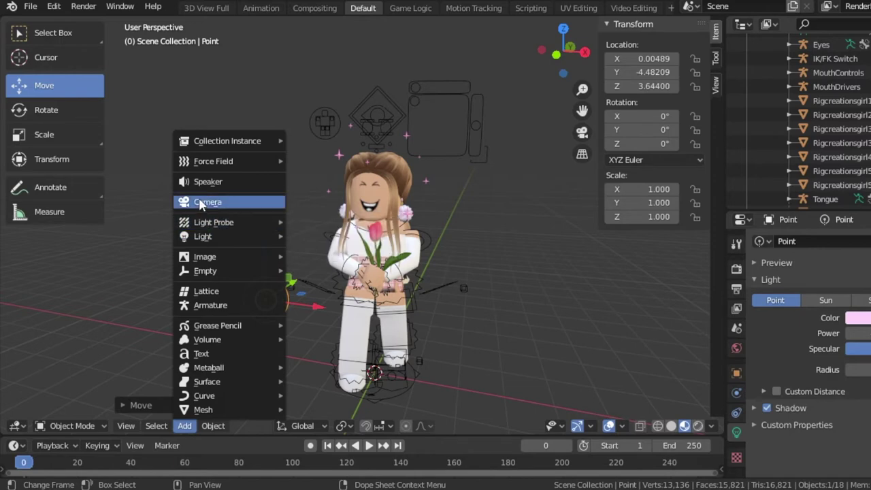
{"action": "left_click", "coordinate": [199, 203]}
{"action": "left_click_drag", "start_coordinate": [378, 344], "coordinate": [379, 182]}
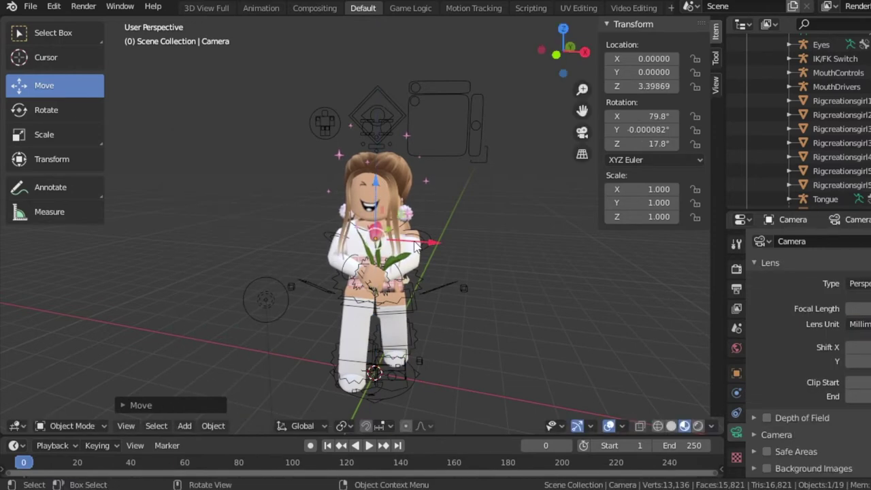
{"action": "left_click_drag", "start_coordinate": [390, 236], "coordinate": [255, 344]}
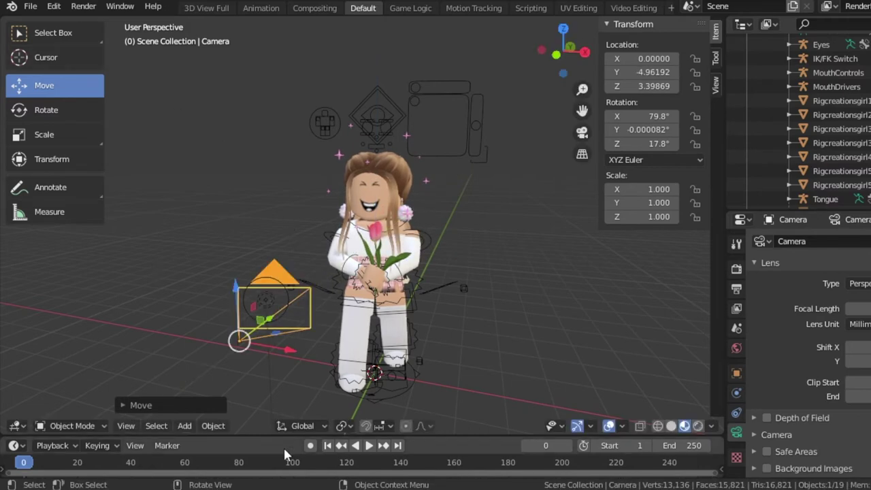
Step: Set the selected camera as the scene's active camera and look through it
{"action": "left_click", "coordinate": [126, 426]}
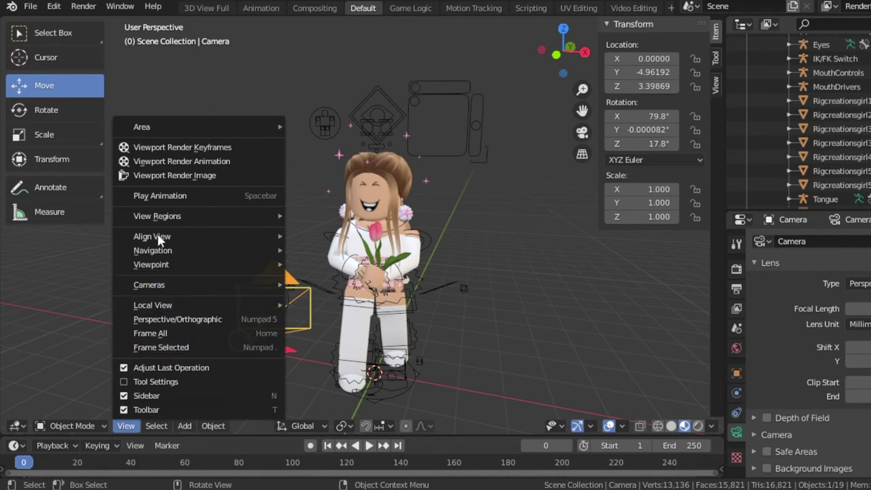
{"action": "mouse_move", "coordinate": [167, 276]}
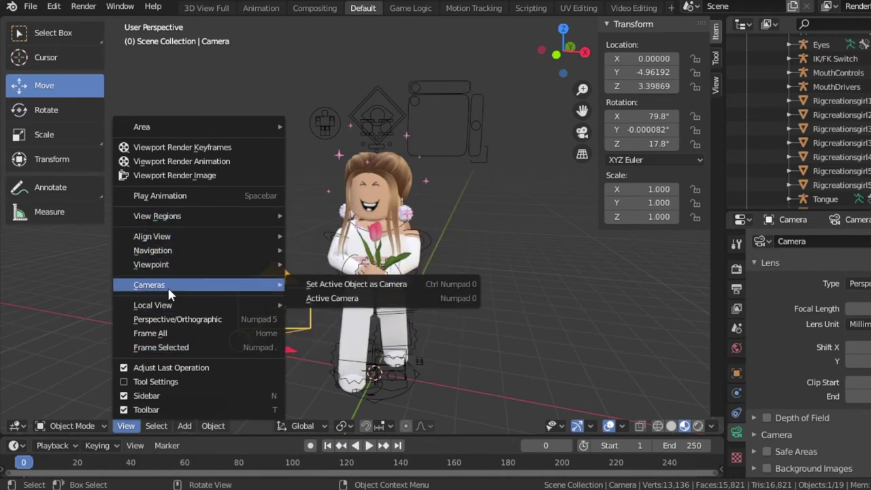
{"action": "left_click", "coordinate": [315, 288]}
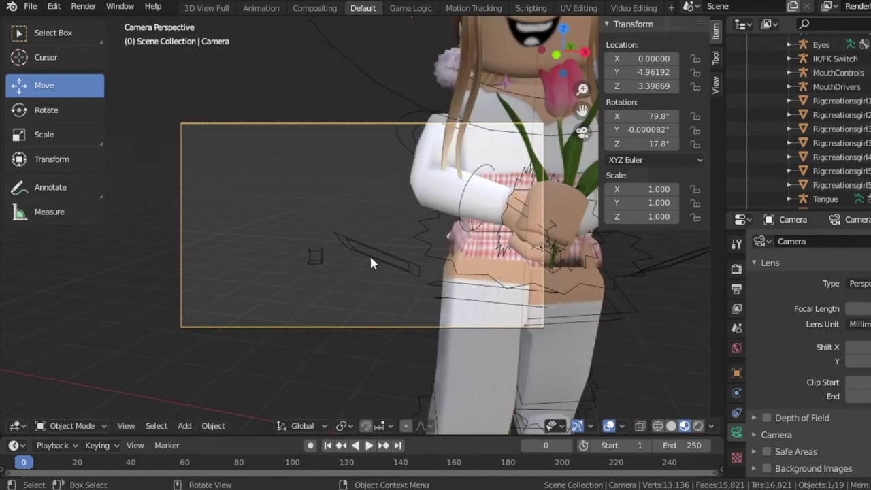
Step: Fly the camera back to center the character's upper body in frame, at about X 1.22, Y -7.24, Z 3.81
{"action": "key", "text": "shift+grave"}
{"action": "key", "text": "s"}
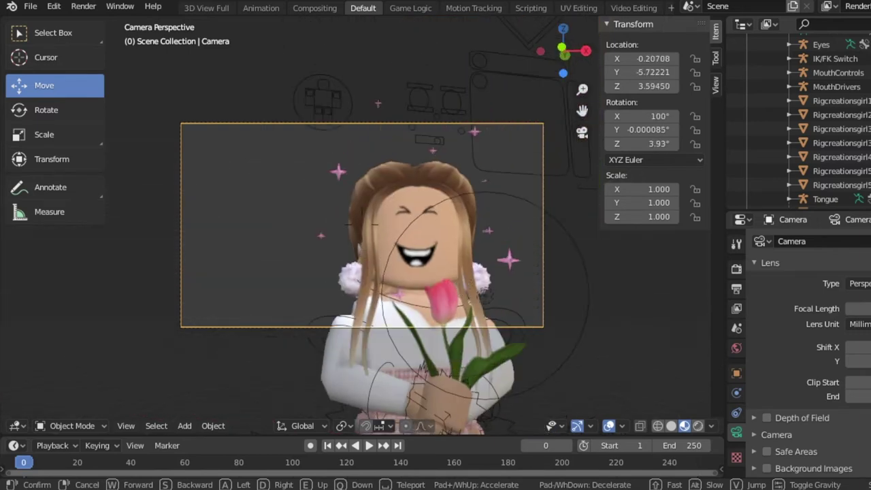
{"action": "key", "text": "w"}
{"action": "key", "text": "s"}
{"action": "key", "text": "d"}
{"action": "key", "text": "a"}
{"action": "key", "text": "w"}
{"action": "key", "text": "s"}
{"action": "left_click", "coordinate": [362, 224]}
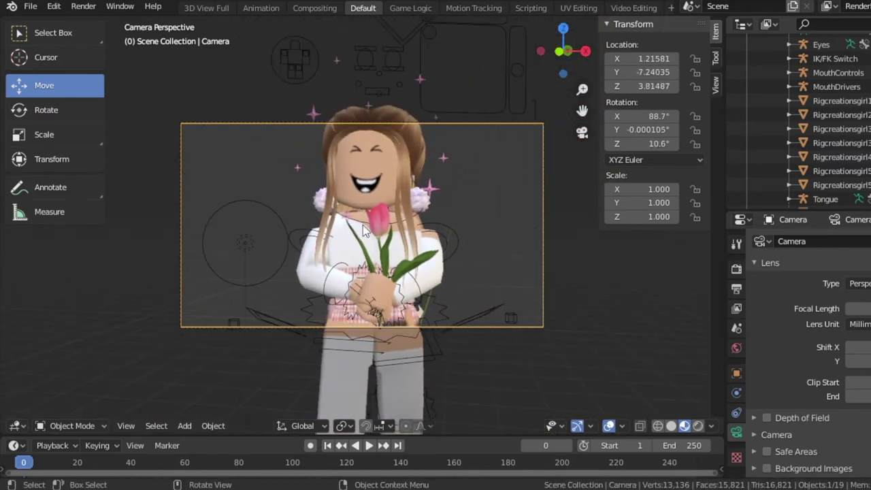
Step: Set the render output's X and Y resolution to equal values for a square camera frame
{"action": "left_click", "coordinate": [736, 289]}
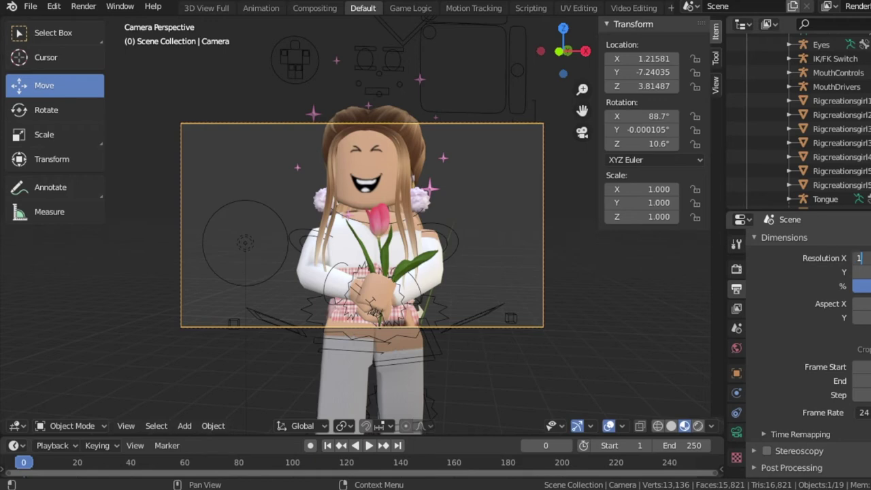
{"action": "key", "text": "Return"}
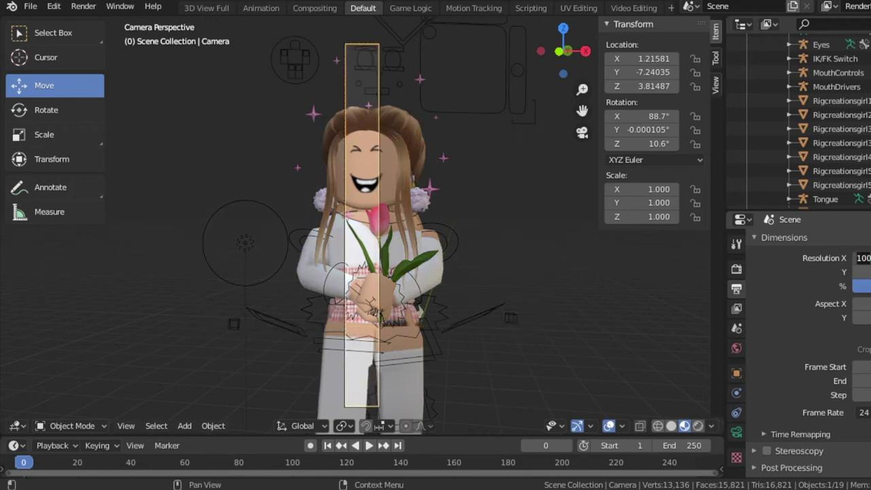
{"action": "key", "text": "Return"}
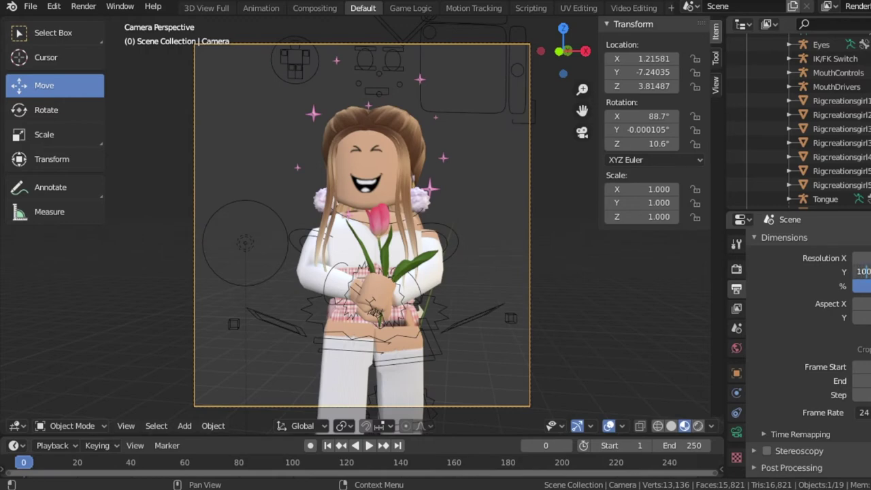
{"action": "left_click_drag", "start_coordinate": [869, 258], "coordinate": [870, 258]}
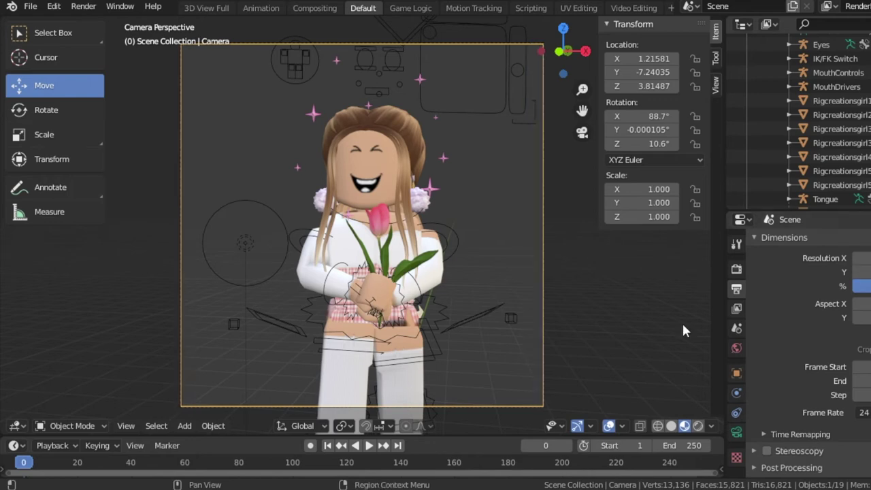
Step: Fly the camera further back to fit the whole character in frame, at about X 1.62, Y -9.22, Z 4.12
{"action": "key", "text": "shift+grave"}
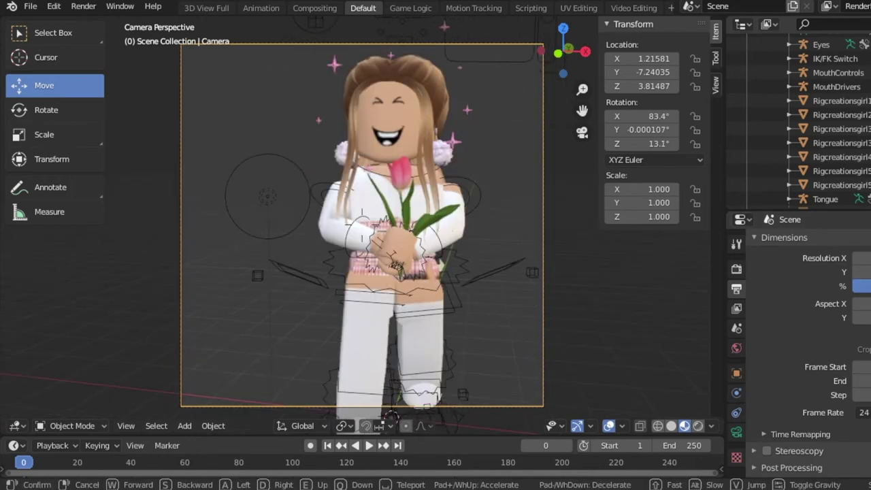
{"action": "key", "text": "s"}
{"action": "left_click", "coordinate": [603, 395]}
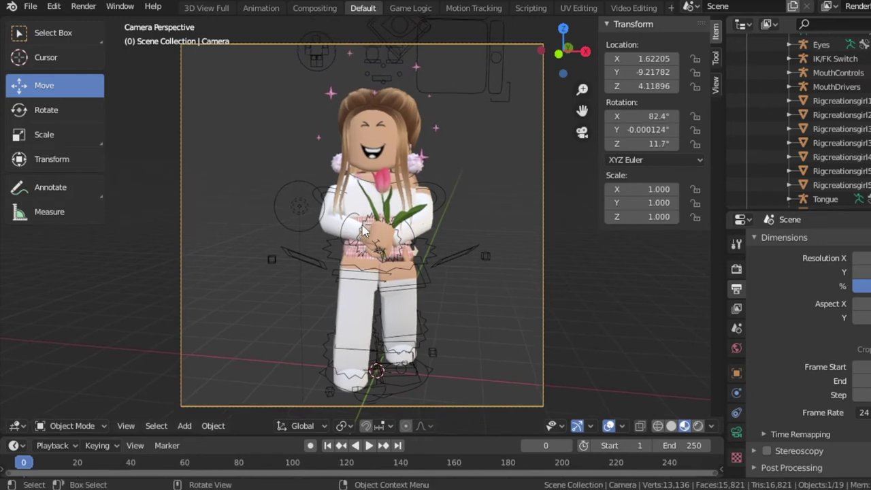
Step: Show Rendered shading and shift the camera to a straighter front view, at about X -0.39, Y -9.40, Z 4.12
{"action": "left_click", "coordinate": [697, 426]}
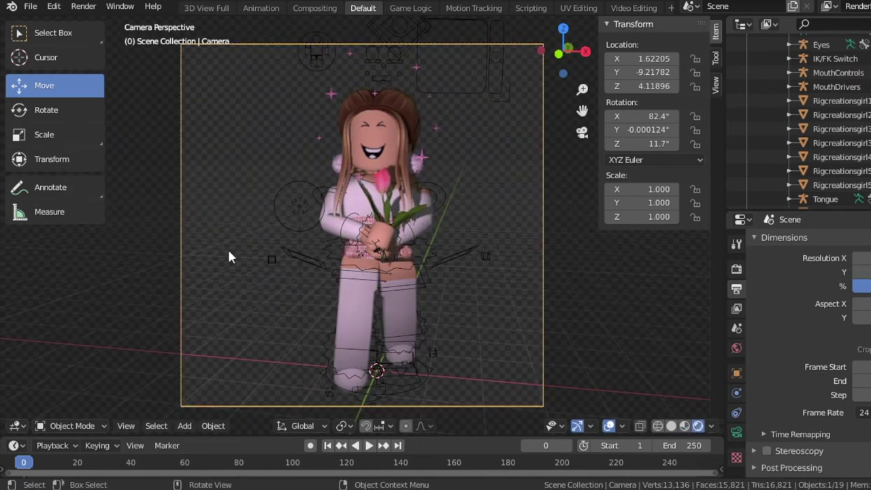
{"action": "key", "text": "shift+grave"}
{"action": "key", "text": "s"}
{"action": "key", "text": "a"}
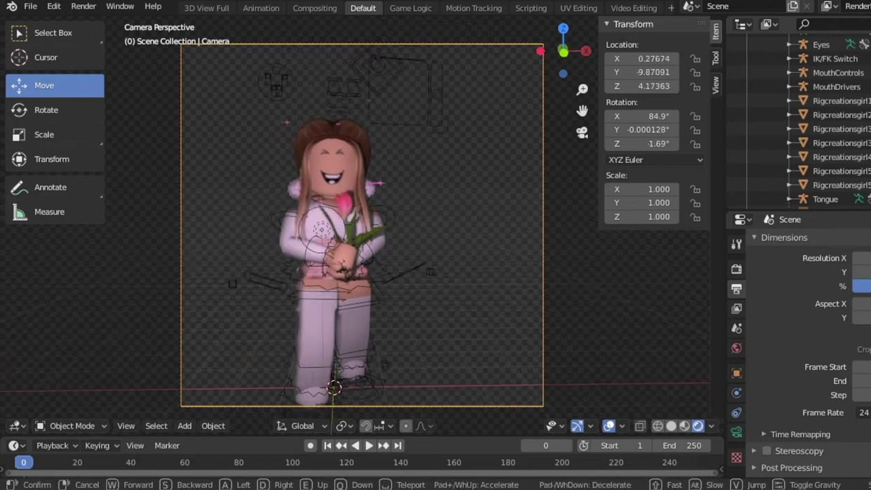
{"action": "key", "text": "a"}
{"action": "key", "text": "w"}
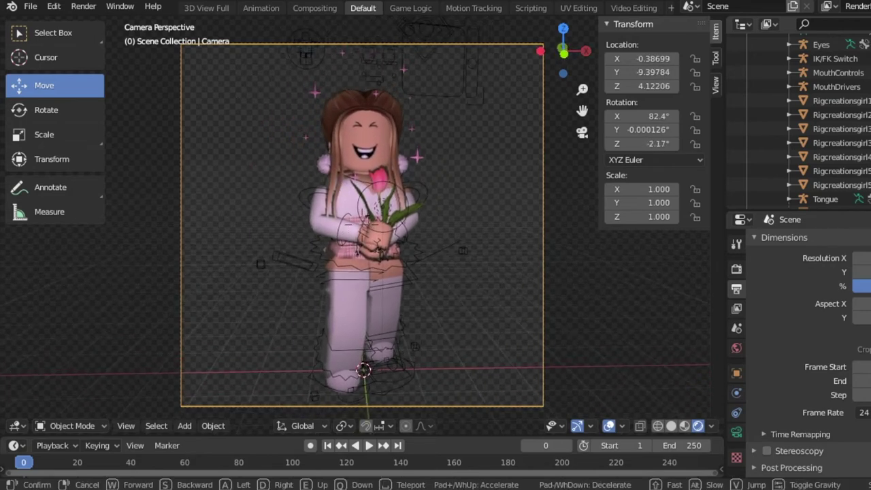
{"action": "left_click", "coordinate": [363, 230]}
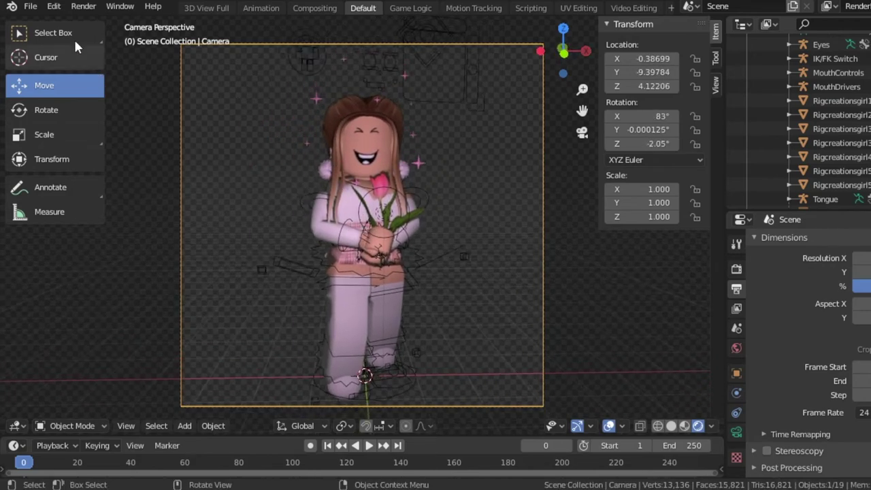
Step: Render the image from the camera and show the full character in the render result
{"action": "left_click", "coordinate": [83, 9]}
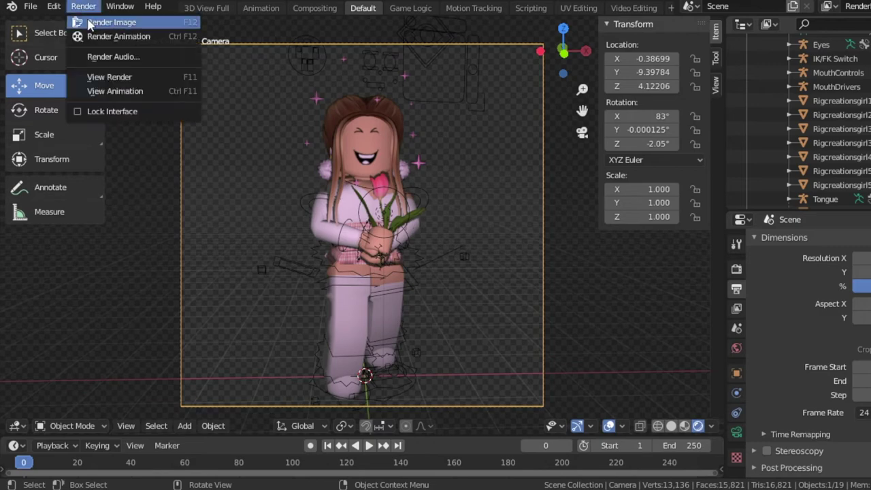
{"action": "left_click", "coordinate": [89, 24]}
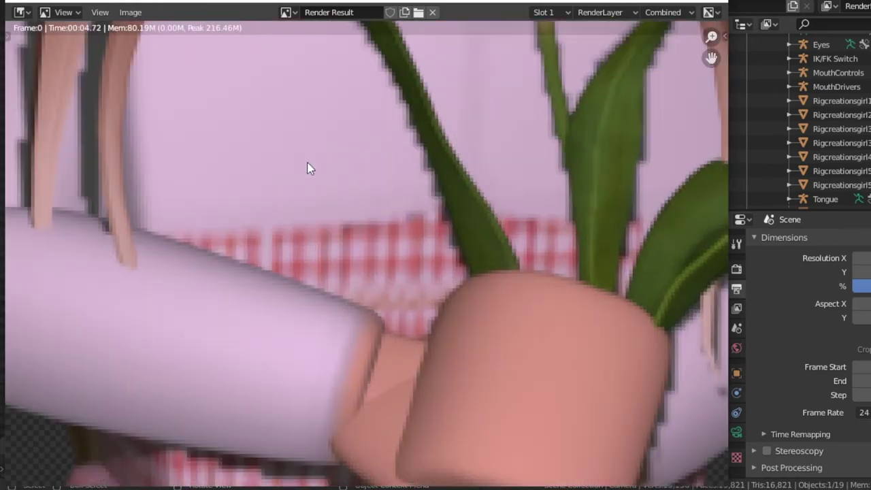
{"action": "scroll", "coordinate": [307, 162], "scroll_direction": "down", "scroll_amount": 4}
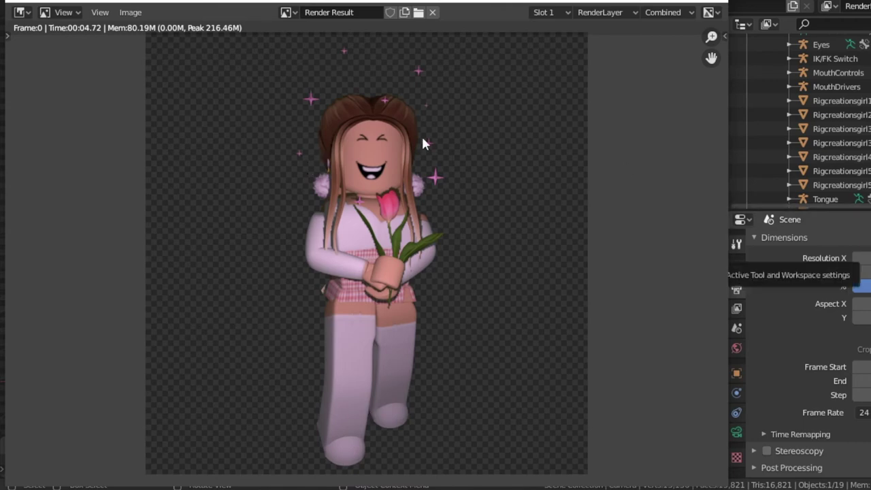
Step: Save the rendered image and switch to the browser to open it in the Pixlr E photo editor
{"action": "left_click", "coordinate": [128, 13]}
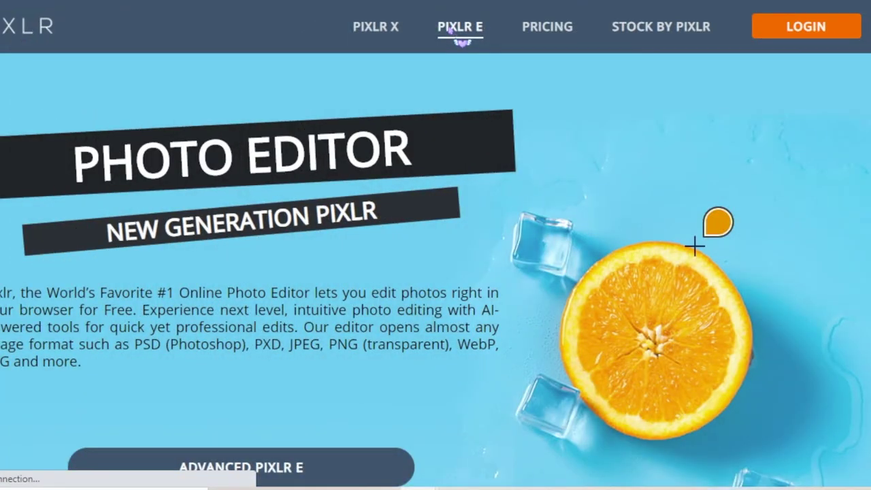
{"action": "left_click", "coordinate": [449, 29]}
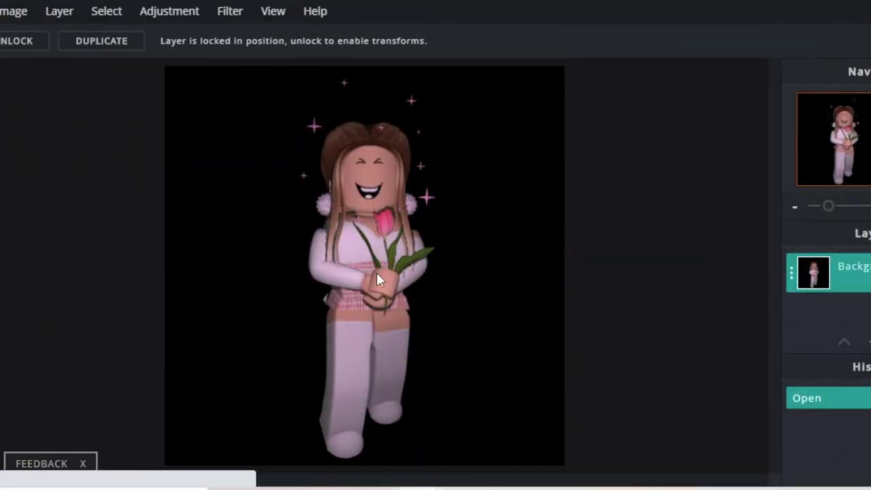
Step: Select the black background around the character with the Wand tool and set the Wand's tolerance to 5
{"action": "key", "text": "w"}
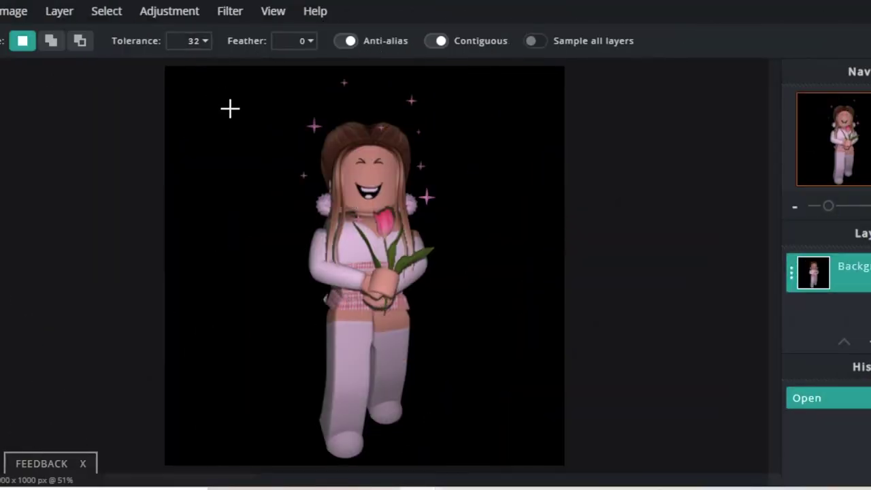
{"action": "left_click", "coordinate": [252, 120]}
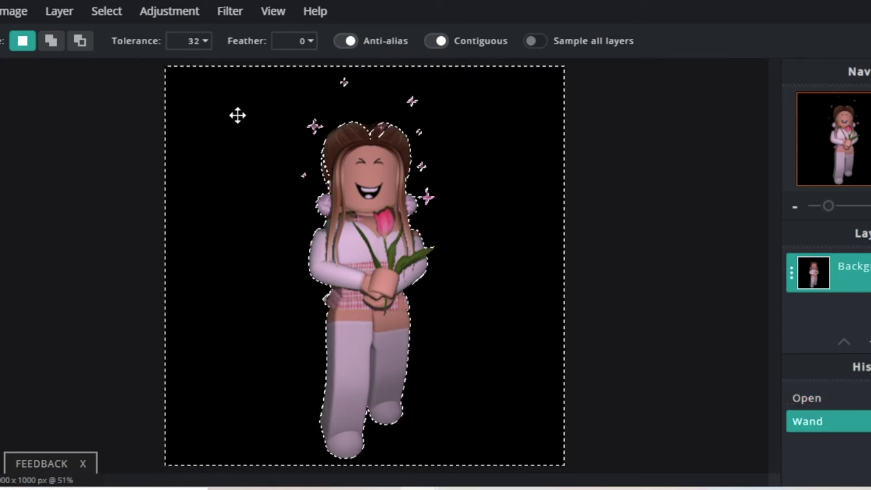
{"action": "left_click", "coordinate": [195, 43]}
{"action": "left_click_drag", "start_coordinate": [93, 67], "coordinate": [1, 76]}
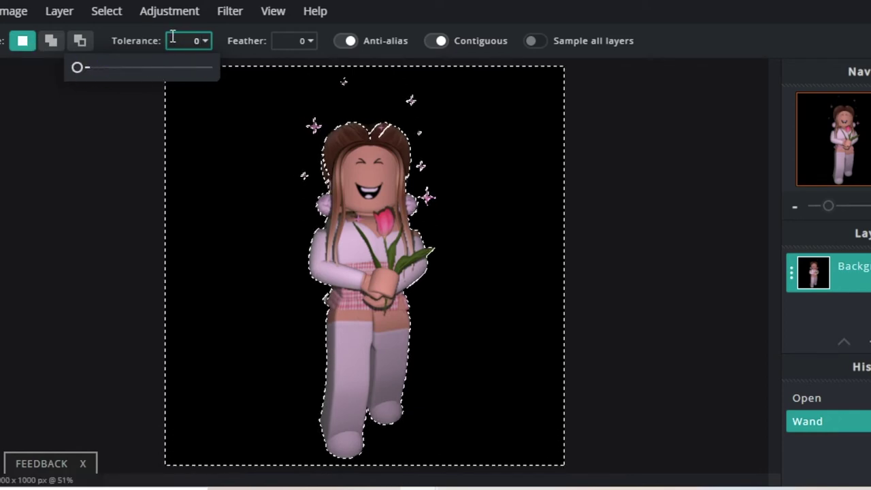
{"action": "double_click", "coordinate": [193, 40]}
{"action": "type", "text": "10"}
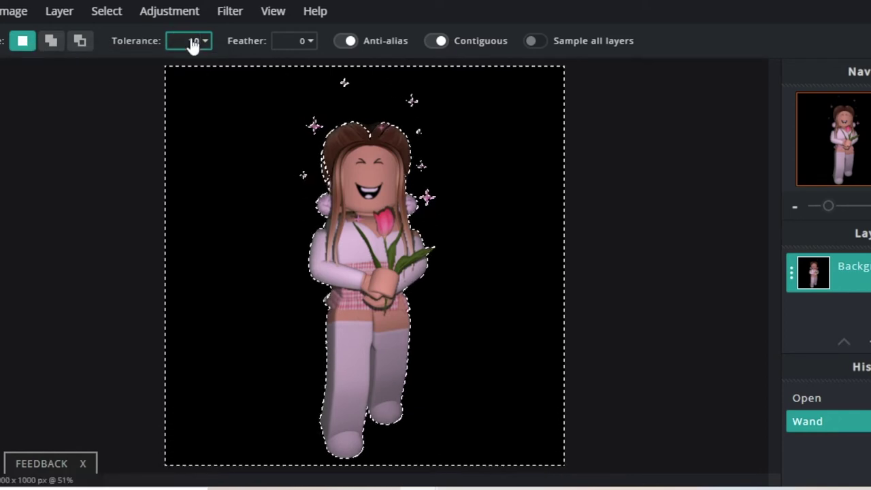
{"action": "double_click", "coordinate": [192, 39]}
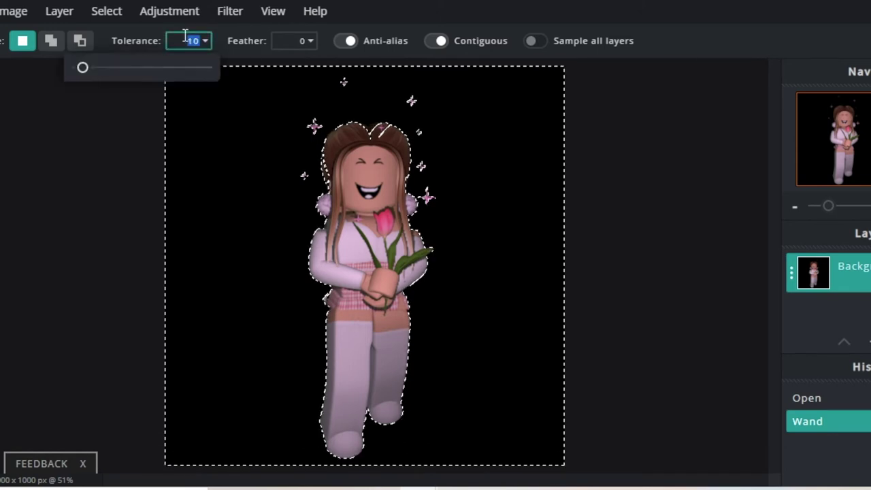
{"action": "type", "text": "5"}
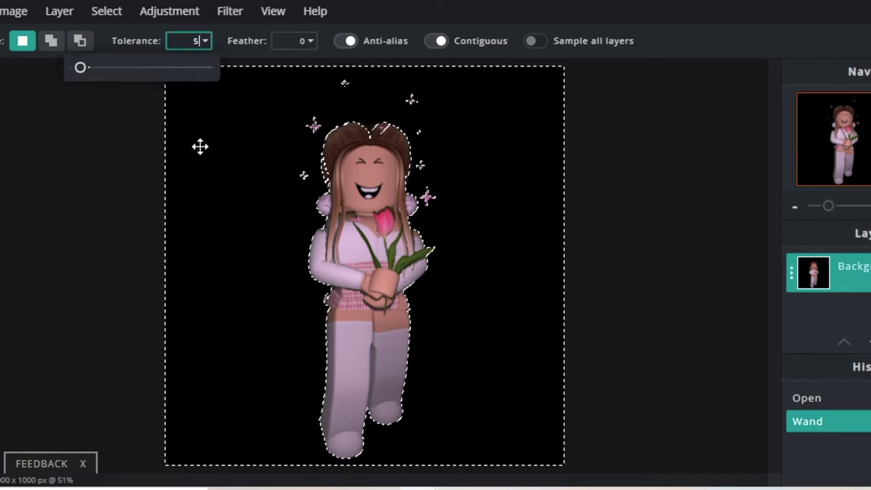
Step: Try to clear the selected black background after nudging the selection, and undo the clearing
{"action": "left_click_drag", "start_coordinate": [190, 139], "coordinate": [193, 138]}
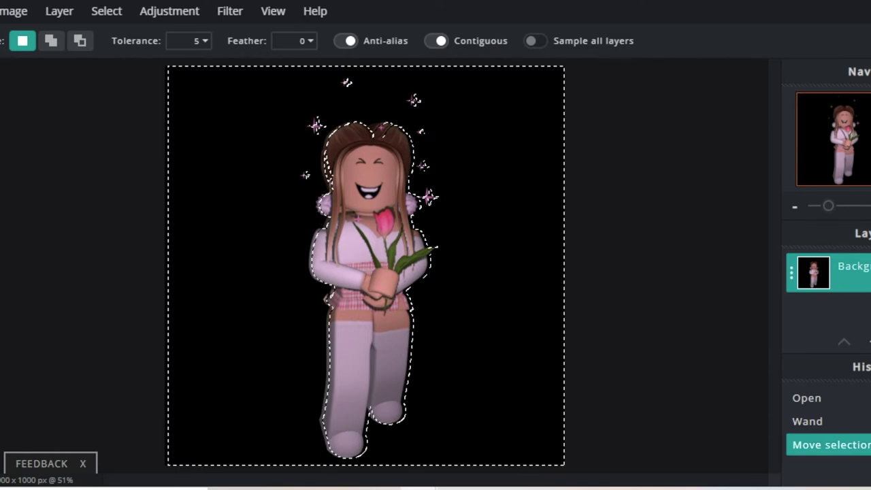
{"action": "key", "text": "Delete"}
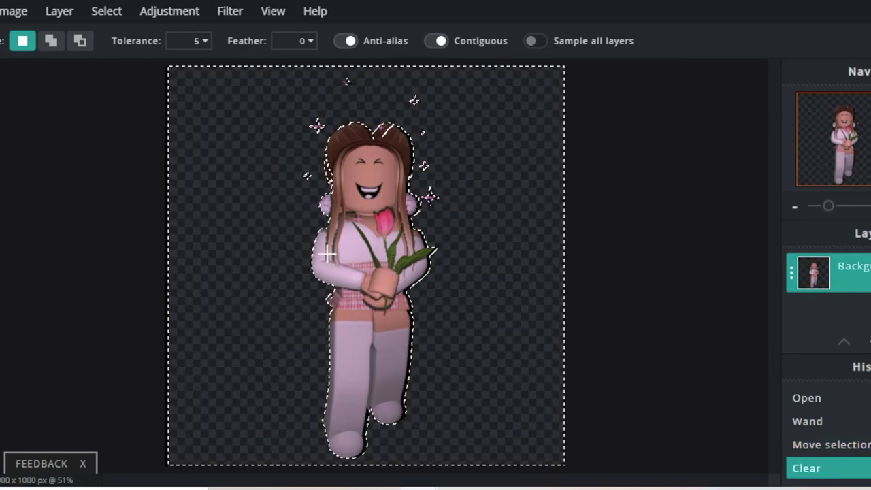
{"action": "key", "text": "ctrl+d"}
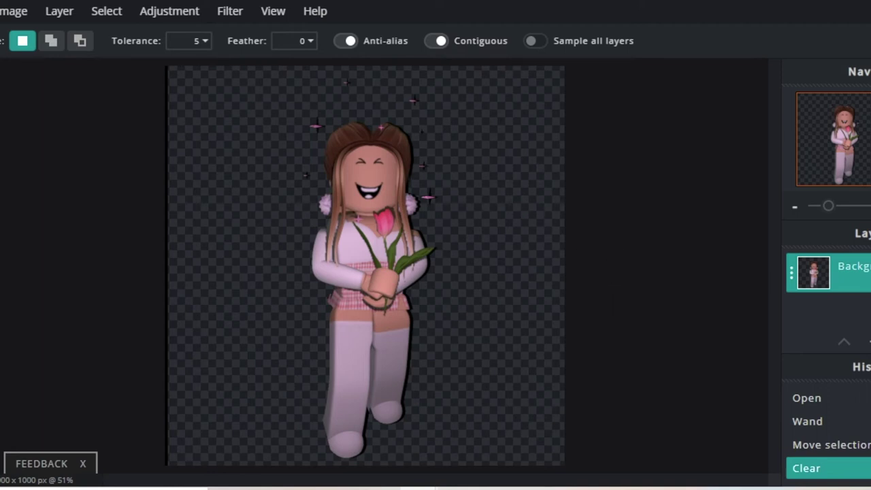
{"action": "left_click", "coordinate": [1, 10]}
{"action": "left_click", "coordinate": [9, 33]}
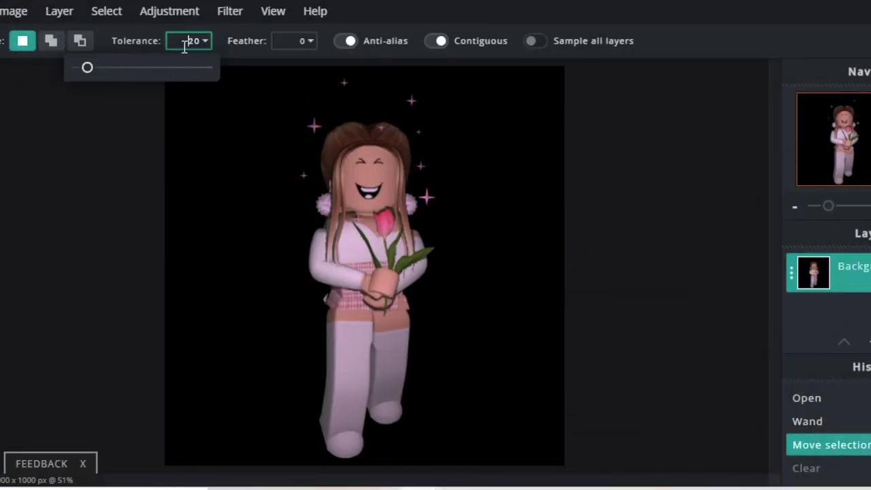
Step: Select the black background with the Wand at tolerance 20, and delete it to leave the character on transparency
{"action": "left_click", "coordinate": [61, 291]}
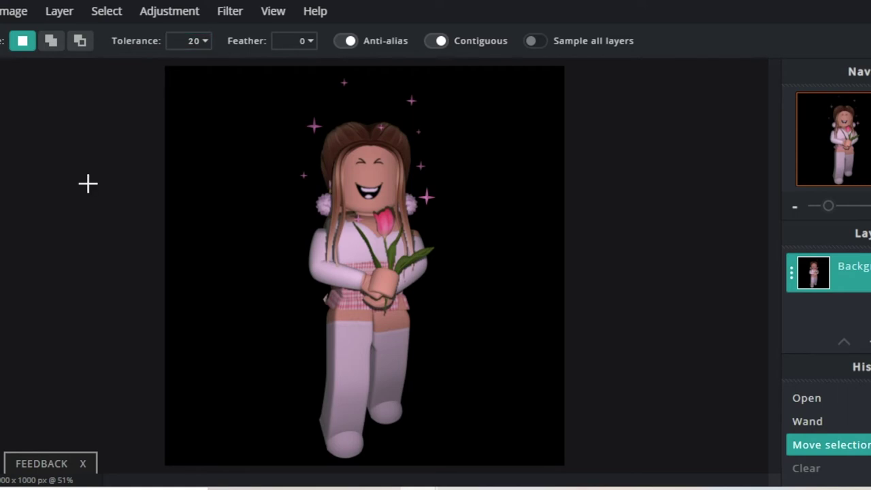
{"action": "left_click", "coordinate": [199, 177]}
{"action": "key", "text": "Delete"}
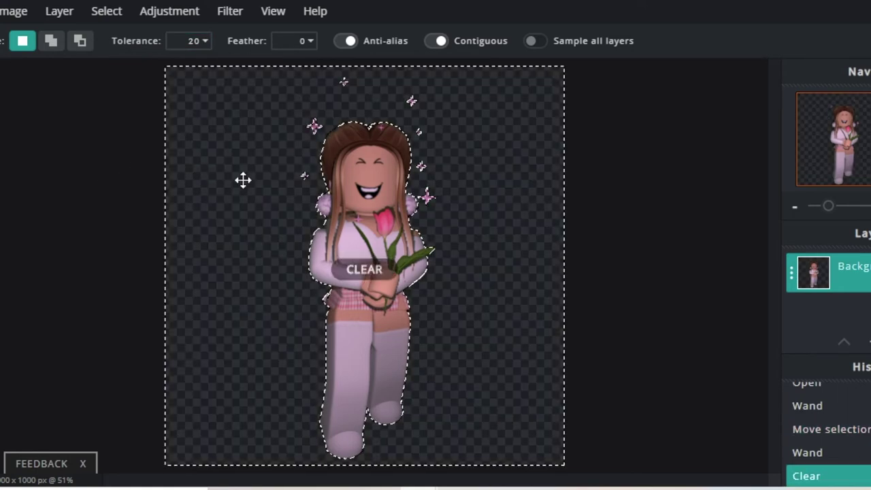
{"action": "key", "text": "ctrl+d"}
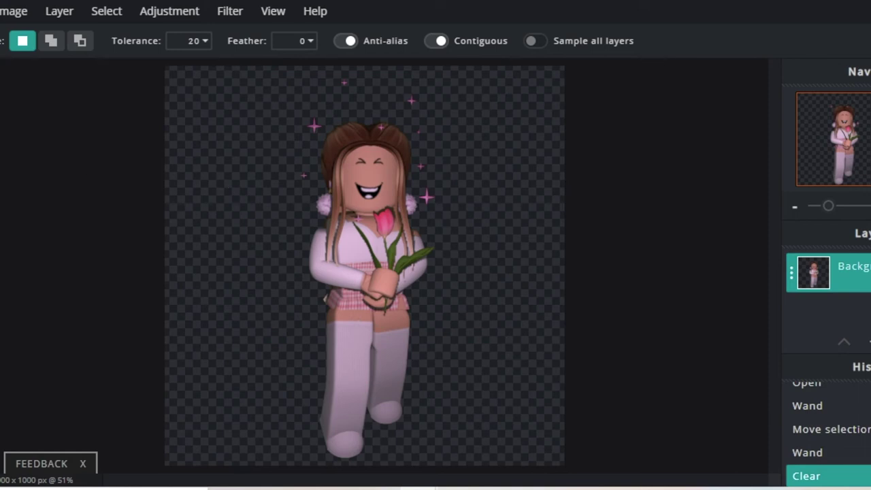
Step: Download the cut-out character as a PNG file named Hello Tutorial and close the save dialog
{"action": "left_click", "coordinate": [0, 11]}
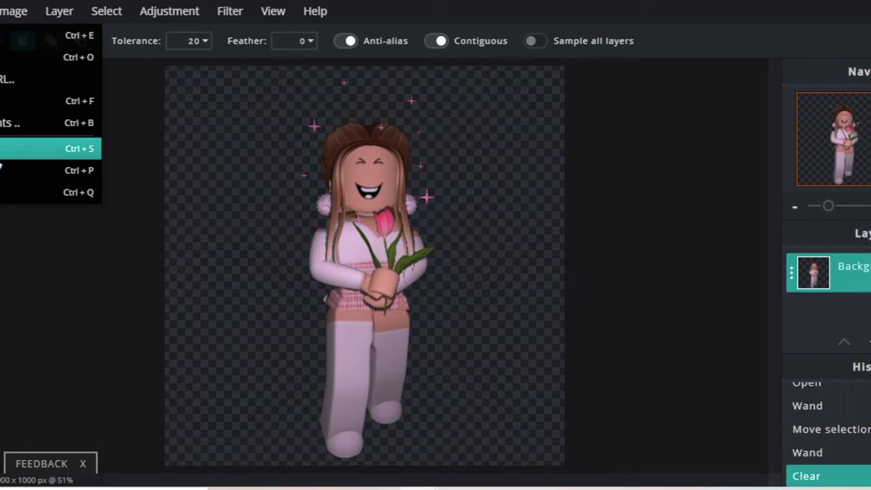
{"action": "left_click", "coordinate": [2, 155]}
{"action": "double_click", "coordinate": [489, 156]}
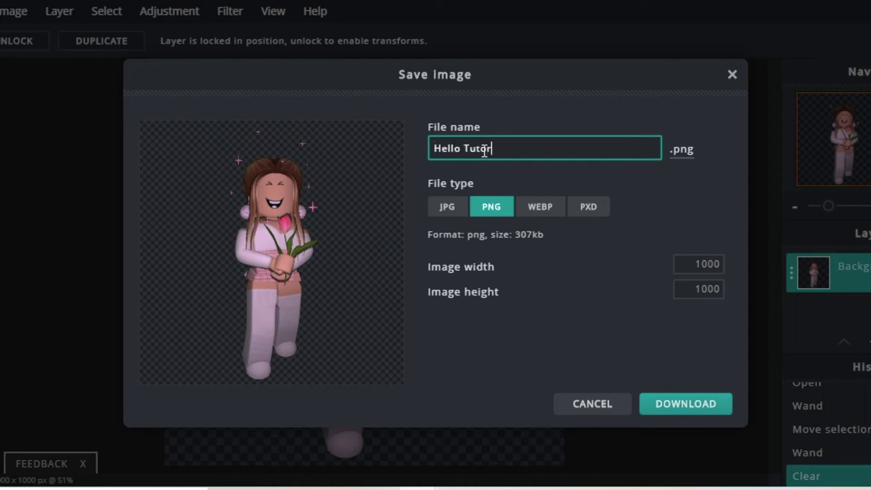
{"action": "left_click", "coordinate": [497, 211]}
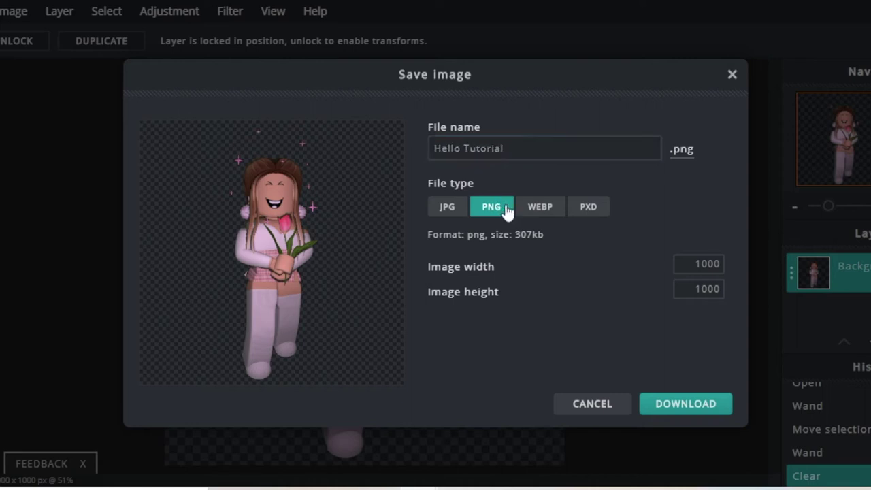
{"action": "left_click", "coordinate": [668, 410]}
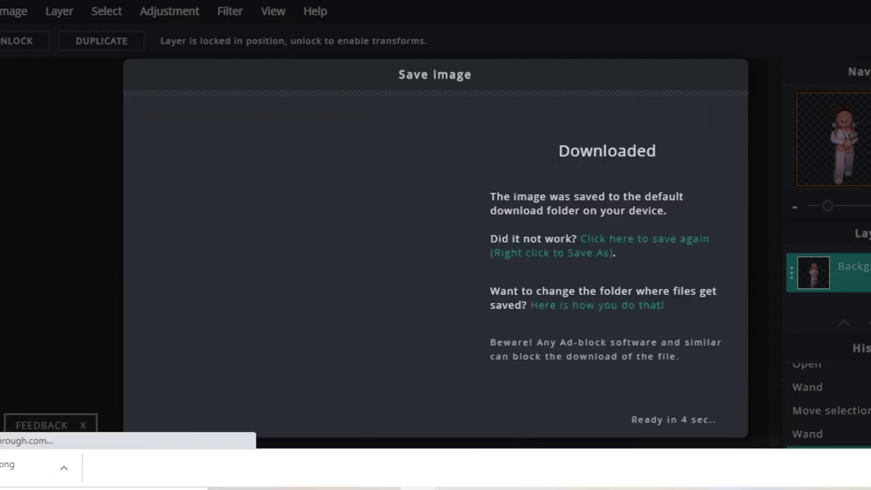
{"action": "left_click", "coordinate": [867, 467]}
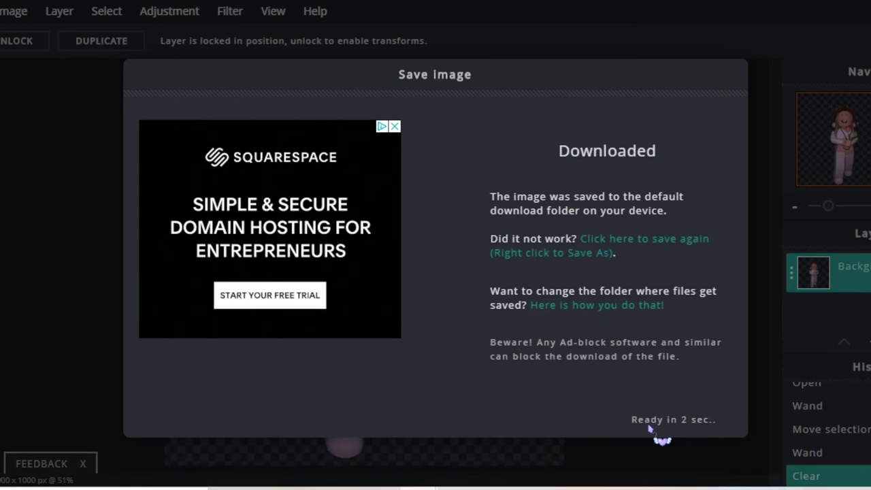
{"action": "left_click", "coordinate": [677, 417]}
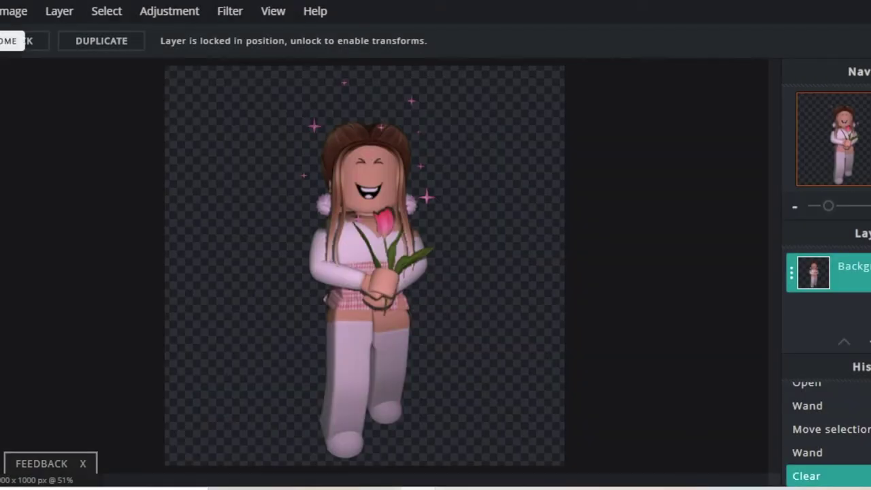
Step: Leave the edited image and return to the Pixlr E start page
{"action": "left_click", "coordinate": [5, 11]}
{"action": "left_click", "coordinate": [5, 35]}
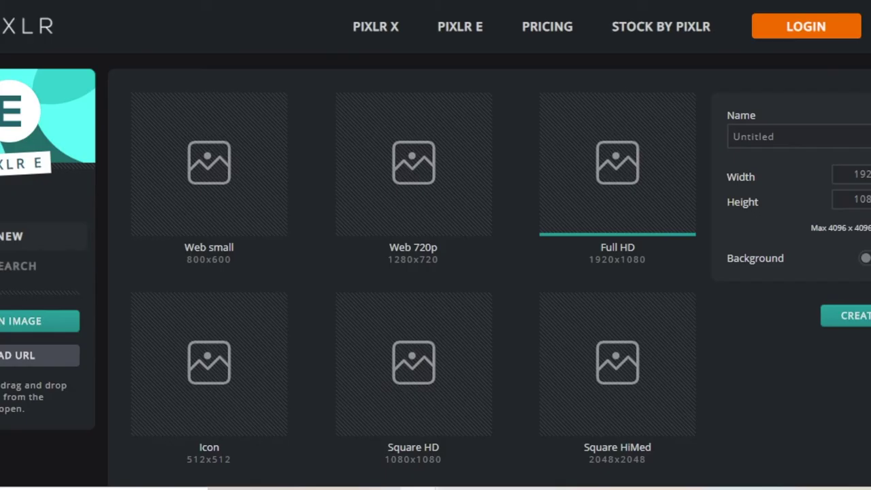
{"action": "left_click", "coordinate": [57, 321]}
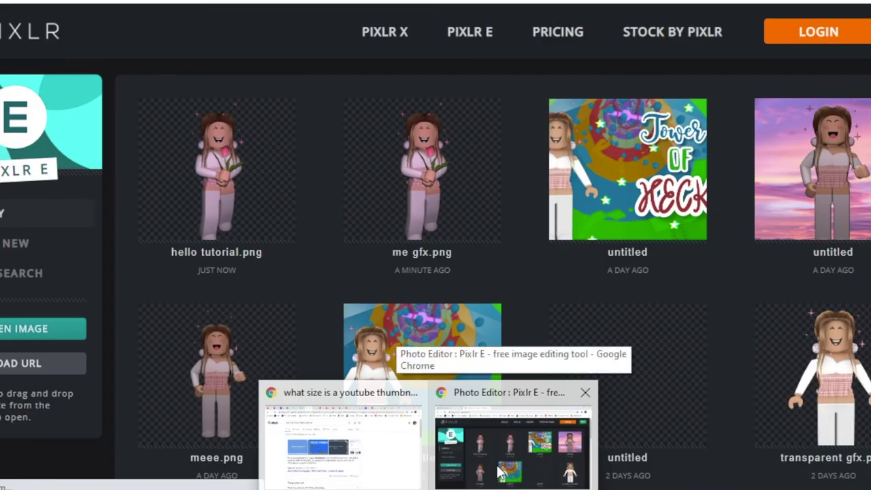
{"action": "left_click", "coordinate": [501, 470]}
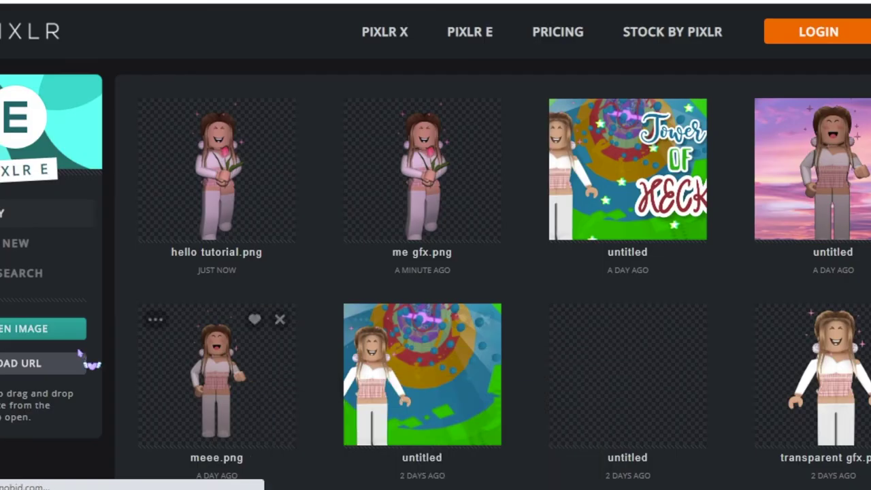
Step: Create a new custom-size canvas for a YouTube thumbnail, checking the recommended dimensions in the open web search results
{"action": "left_click", "coordinate": [34, 245]}
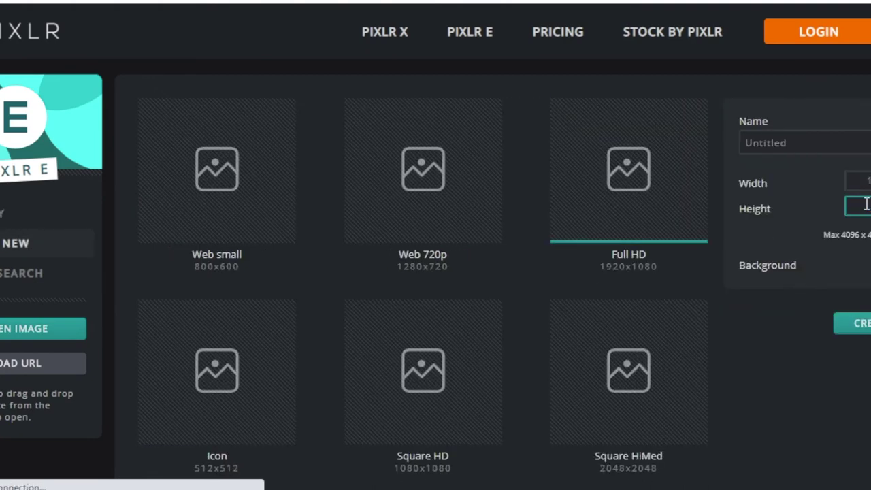
{"action": "left_click", "coordinate": [859, 180]}
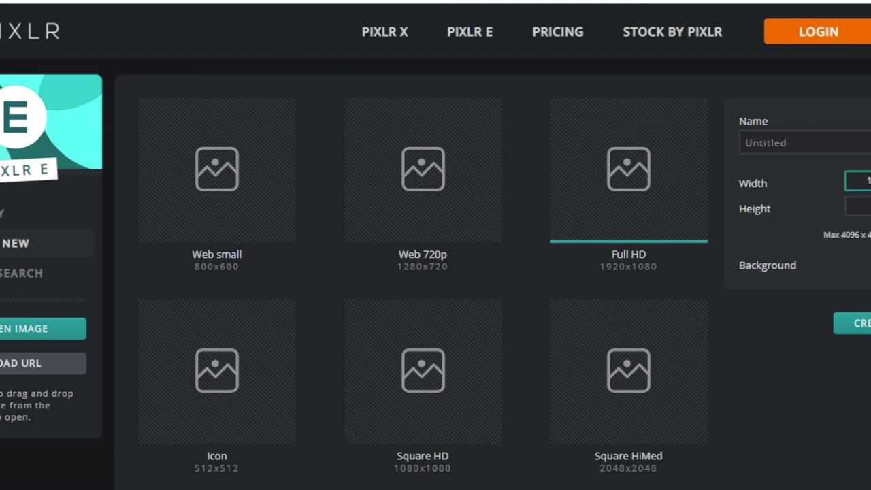
{"action": "left_click", "coordinate": [859, 206]}
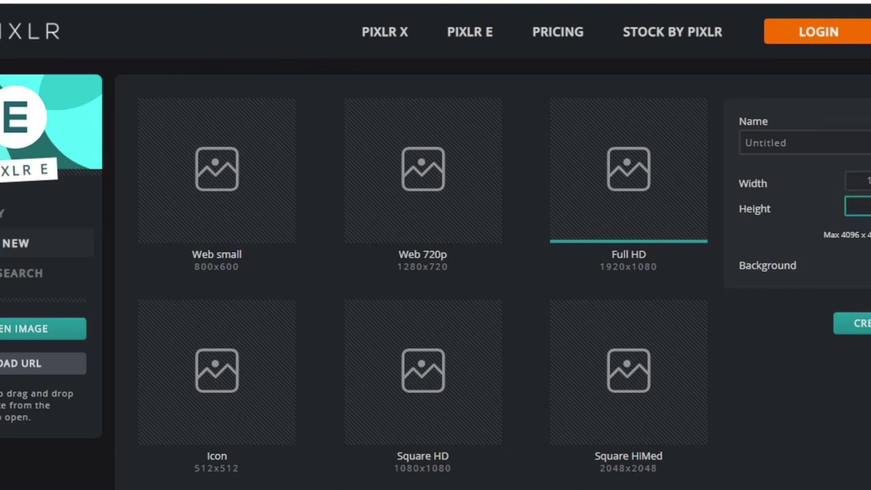
{"action": "left_click", "coordinate": [408, 472]}
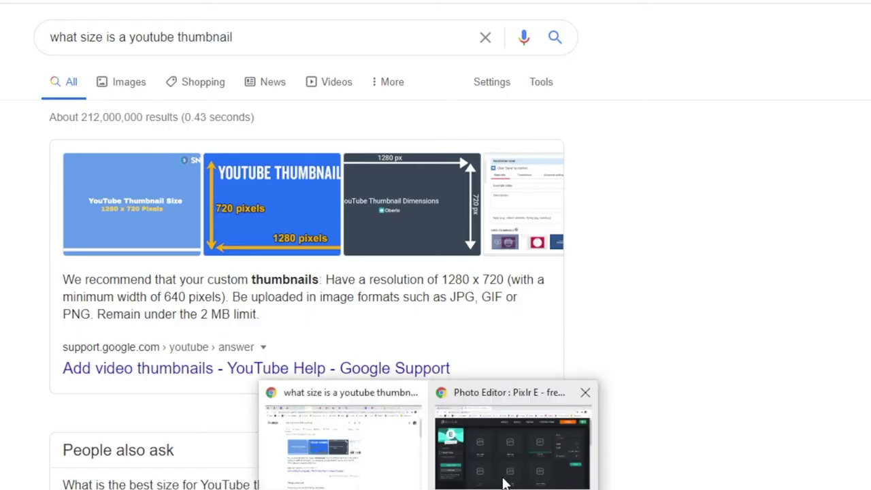
{"action": "left_click", "coordinate": [507, 469]}
{"action": "left_click", "coordinate": [859, 180]}
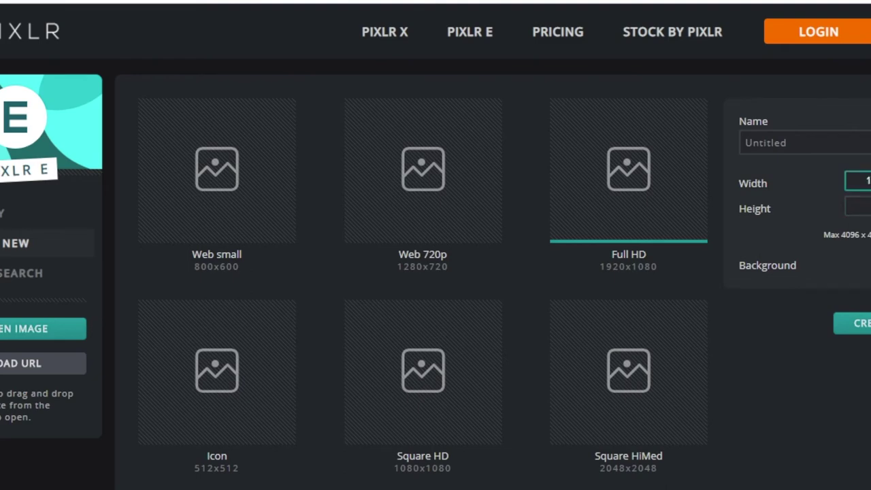
{"action": "left_click", "coordinate": [861, 324]}
Step: Open the Pinterest website from the web search results
{"action": "scroll", "coordinate": [339, 247], "scroll_direction": "down", "scroll_amount": 4}
{"action": "scroll", "coordinate": [338, 247], "scroll_direction": "up", "scroll_amount": 4}
{"action": "scroll", "coordinate": [338, 246], "scroll_direction": "down", "scroll_amount": 3}
{"action": "scroll", "coordinate": [339, 246], "scroll_direction": "up", "scroll_amount": 6}
{"action": "scroll", "coordinate": [338, 247], "scroll_direction": "down", "scroll_amount": 3}
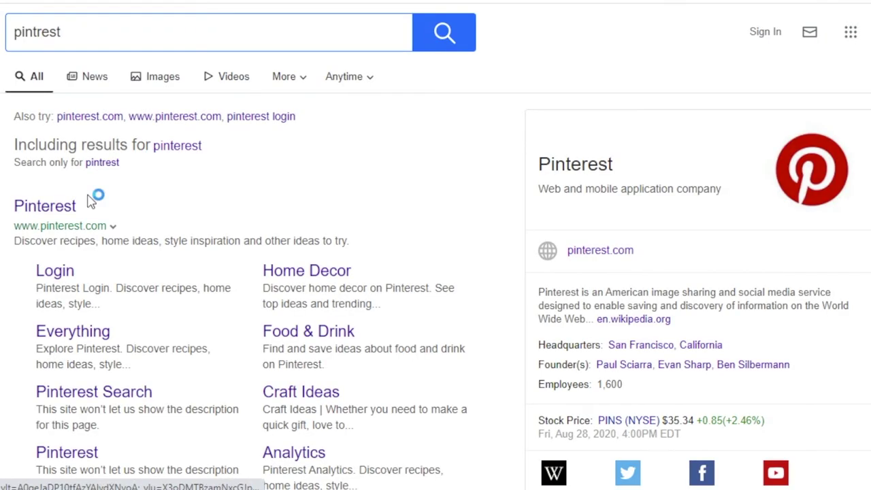
{"action": "left_click", "coordinate": [64, 208]}
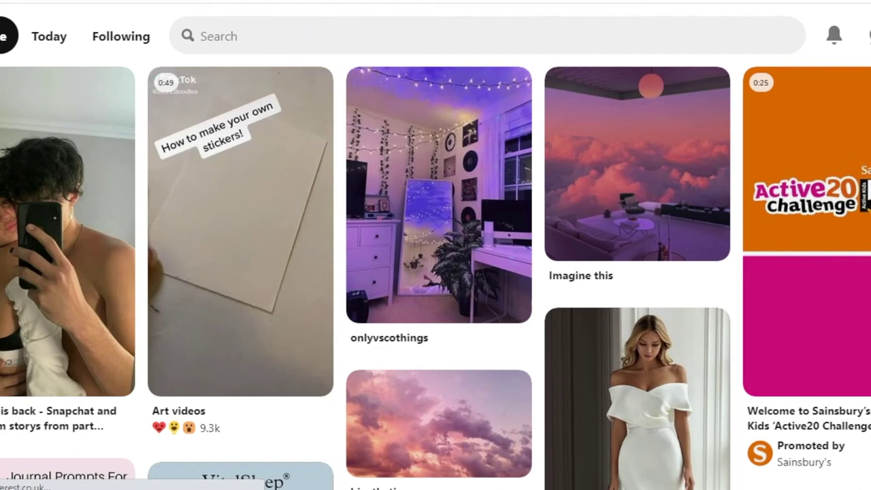
Step: Search Pinterest for "backgrounds" and browse the resulting pins
{"action": "left_click", "coordinate": [200, 36]}
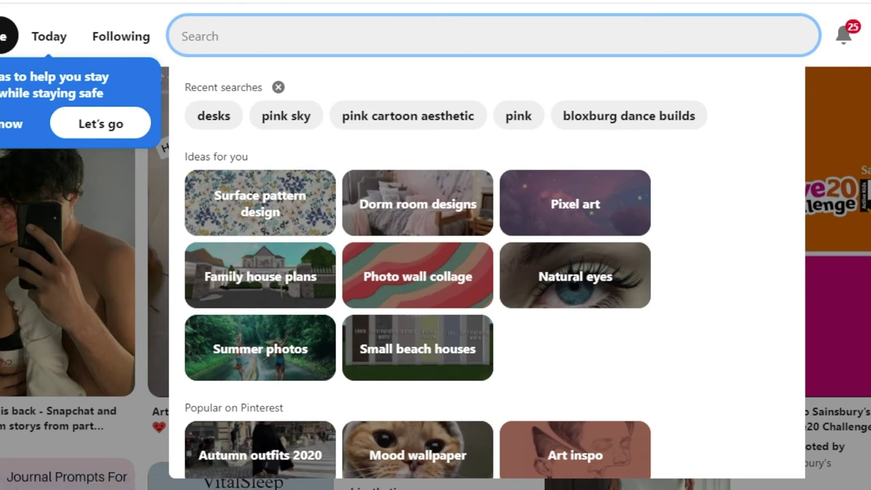
{"action": "type", "text": "backgrounds"}
{"action": "key", "text": "Return"}
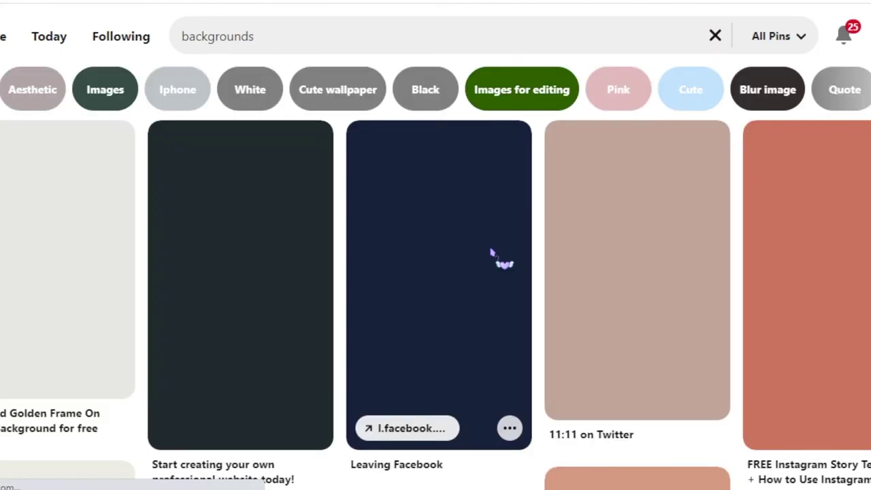
{"action": "scroll", "coordinate": [491, 253], "scroll_direction": "down", "scroll_amount": 2}
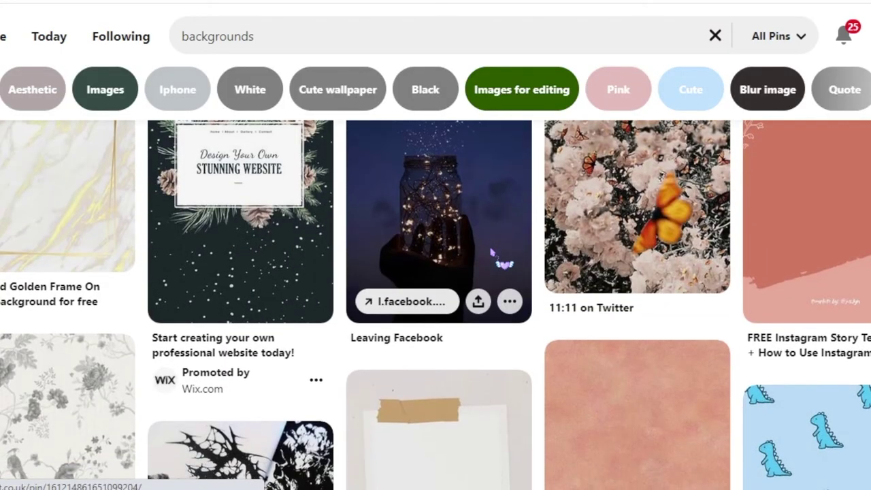
{"action": "scroll", "coordinate": [492, 253], "scroll_direction": "up", "scroll_amount": 2}
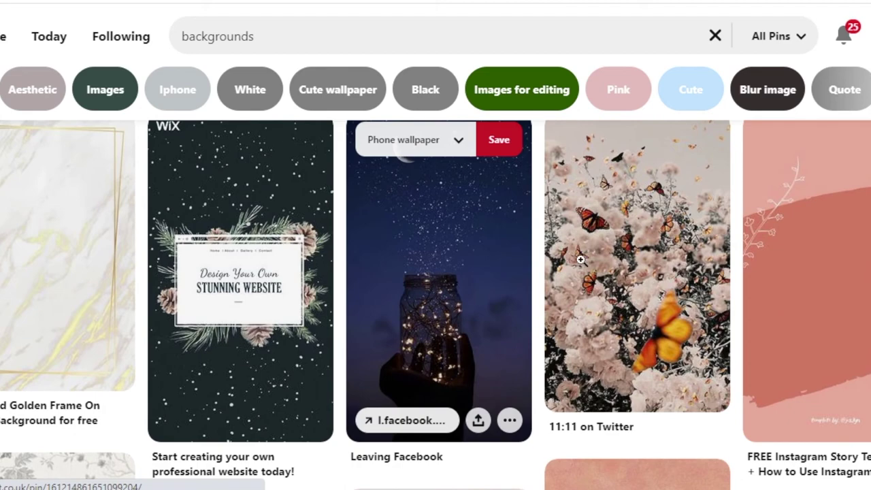
Step: Examine the butterfly-and-flowers pin and look through further background pins for a suitable image
{"action": "left_click", "coordinate": [615, 283]}
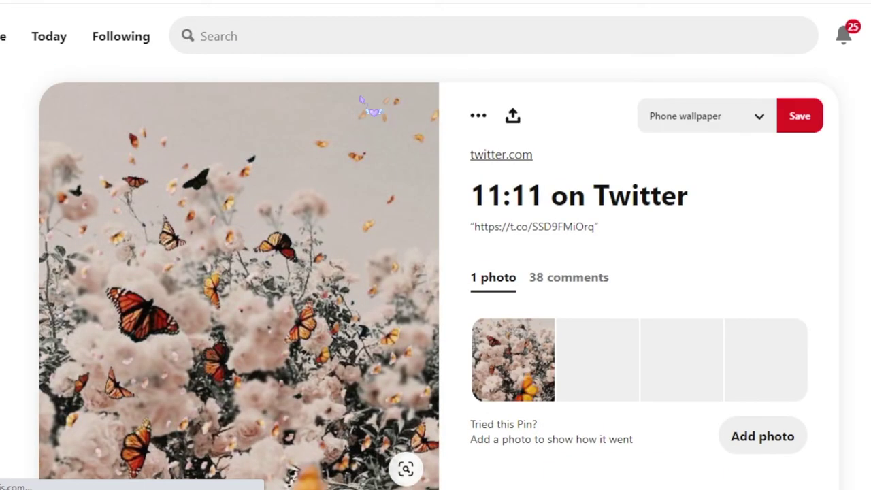
{"action": "left_click", "coordinate": [851, 309]}
{"action": "scroll", "coordinate": [853, 310], "scroll_direction": "down", "scroll_amount": 4}
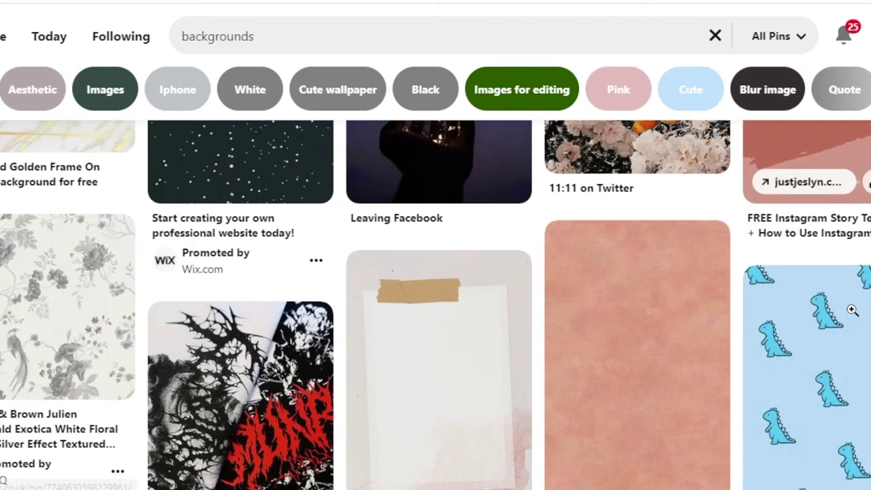
{"action": "scroll", "coordinate": [852, 311], "scroll_direction": "down", "scroll_amount": 10}
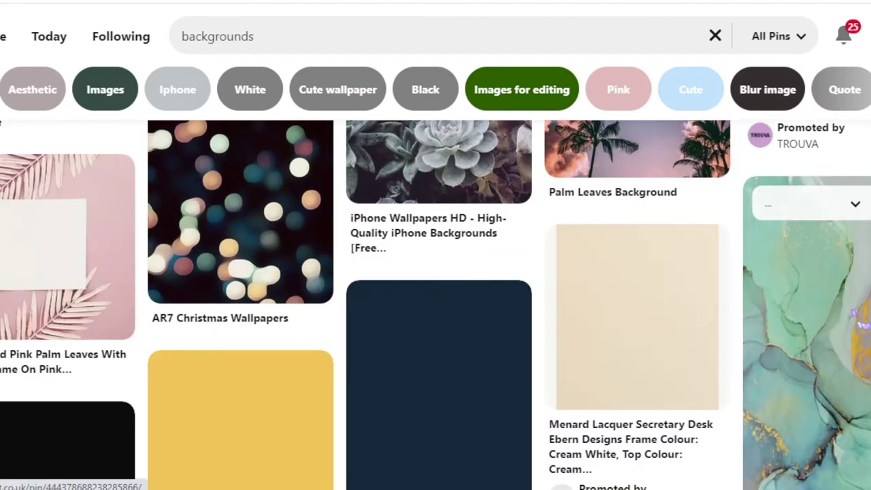
{"action": "scroll", "coordinate": [852, 312], "scroll_direction": "down", "scroll_amount": 15}
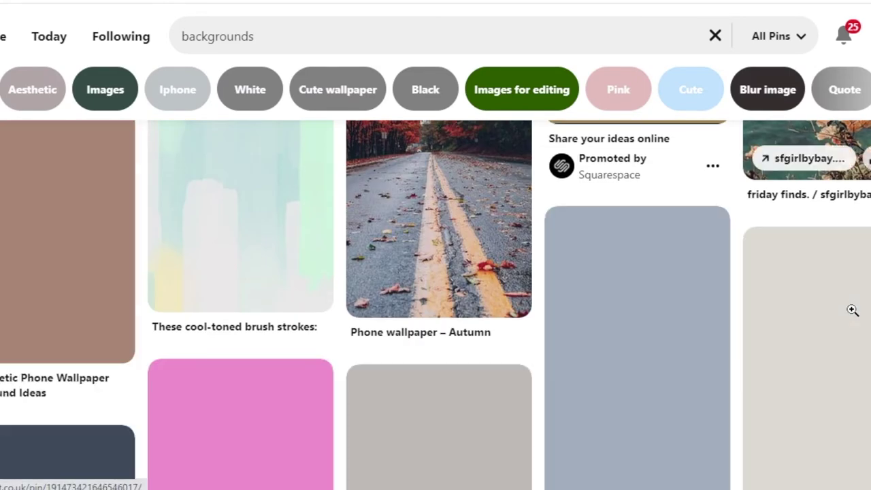
{"action": "scroll", "coordinate": [852, 311], "scroll_direction": "down", "scroll_amount": 4}
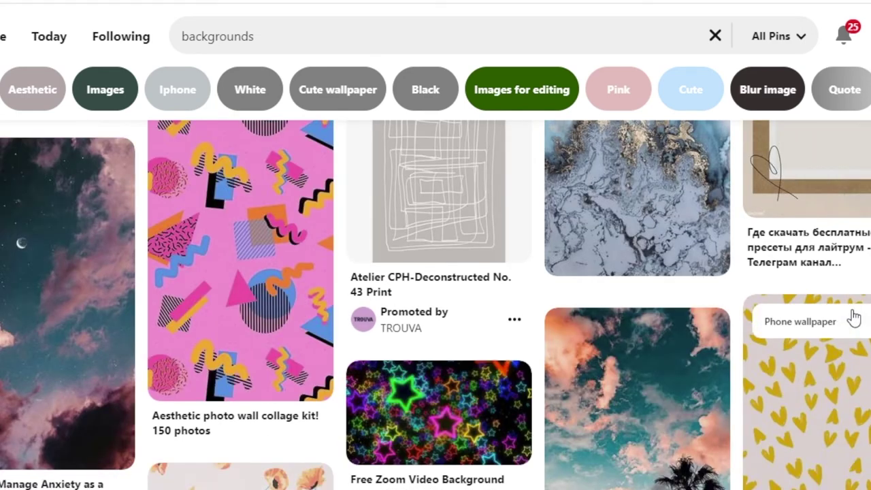
{"action": "scroll", "coordinate": [853, 317], "scroll_direction": "down", "scroll_amount": 14}
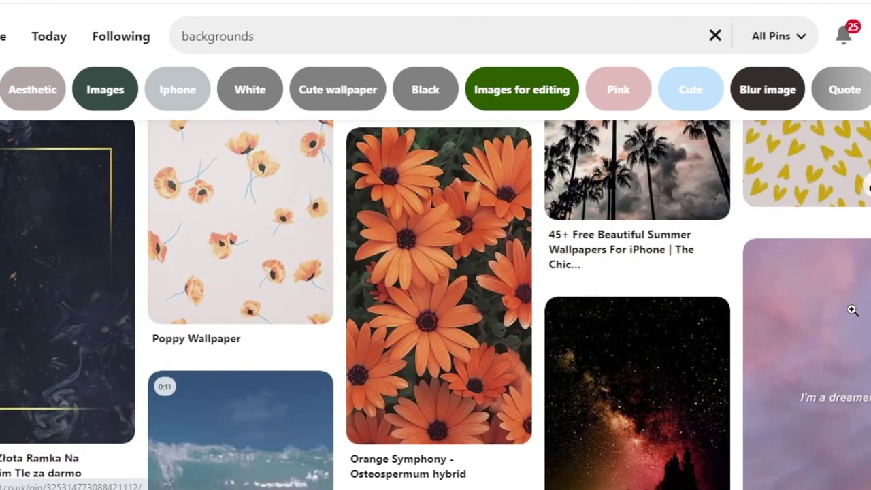
{"action": "scroll", "coordinate": [852, 310], "scroll_direction": "down", "scroll_amount": 5}
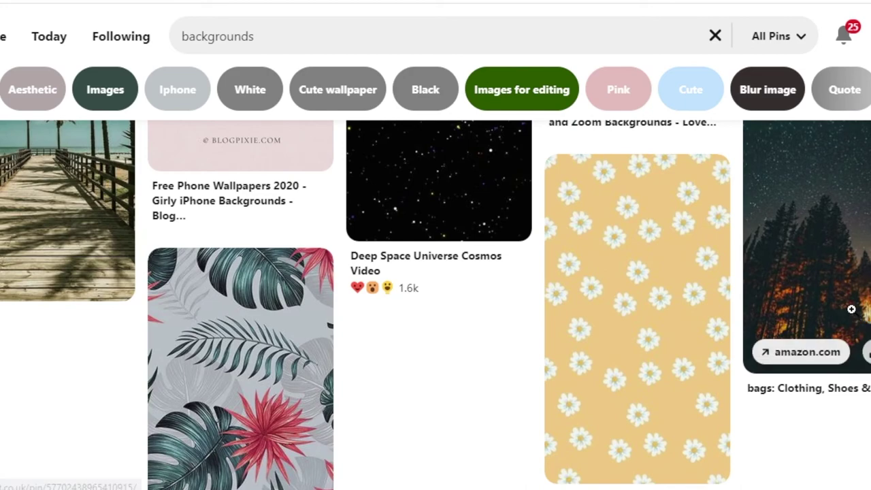
{"action": "scroll", "coordinate": [852, 310], "scroll_direction": "down", "scroll_amount": 3}
{"action": "scroll", "coordinate": [853, 314], "scroll_direction": "up", "scroll_amount": 6}
{"action": "scroll", "coordinate": [853, 315], "scroll_direction": "down", "scroll_amount": 10}
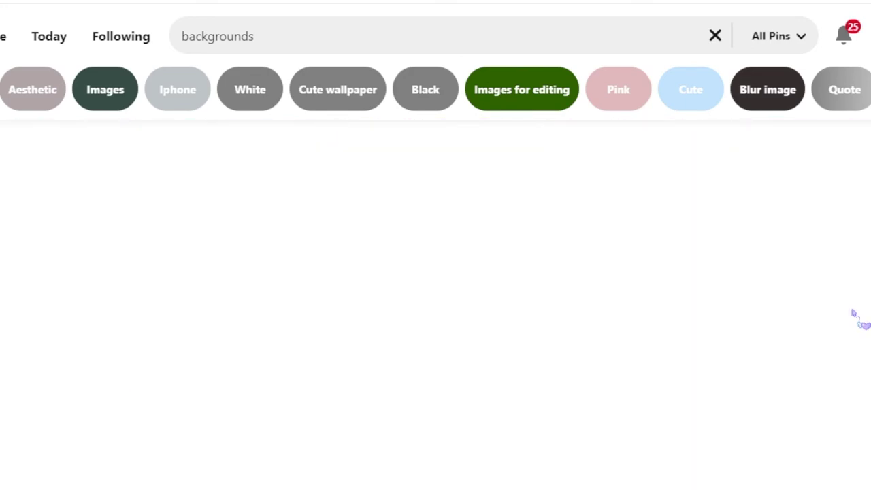
{"action": "scroll", "coordinate": [853, 312], "scroll_direction": "up", "scroll_amount": 2}
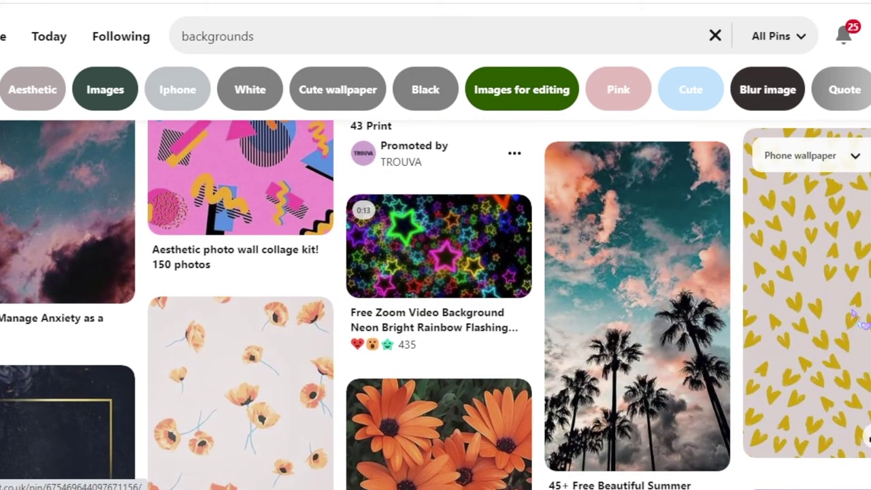
{"action": "scroll", "coordinate": [326, 294], "scroll_direction": "up", "scroll_amount": 5}
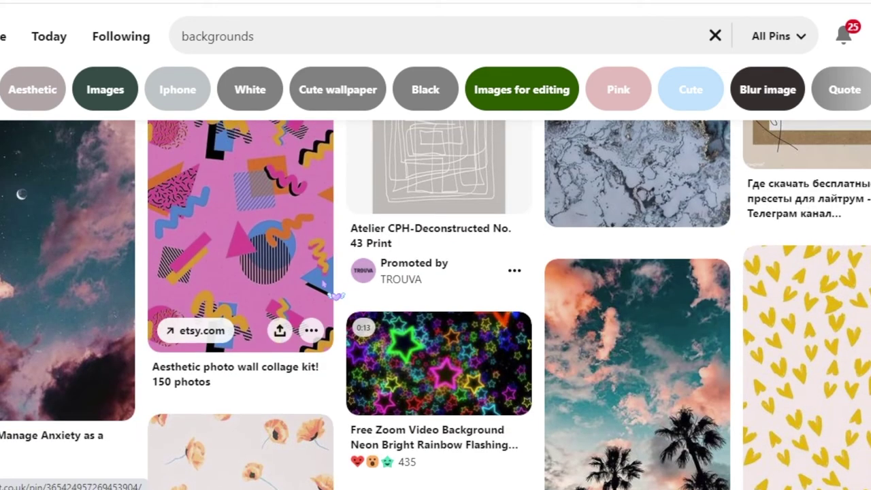
{"action": "scroll", "coordinate": [247, 159], "scroll_direction": "up", "scroll_amount": 1}
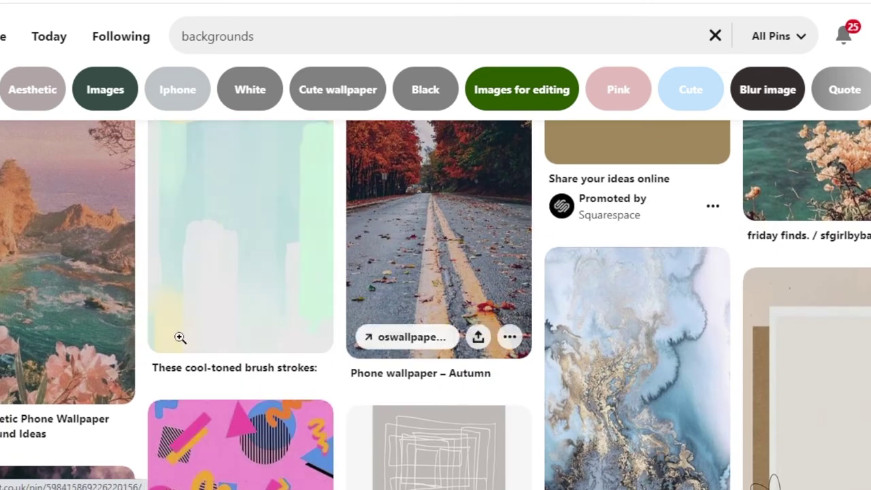
Step: Open the pin of the orange coastal cliffs at sunset and save its image to the computer
{"action": "left_click", "coordinate": [55, 265]}
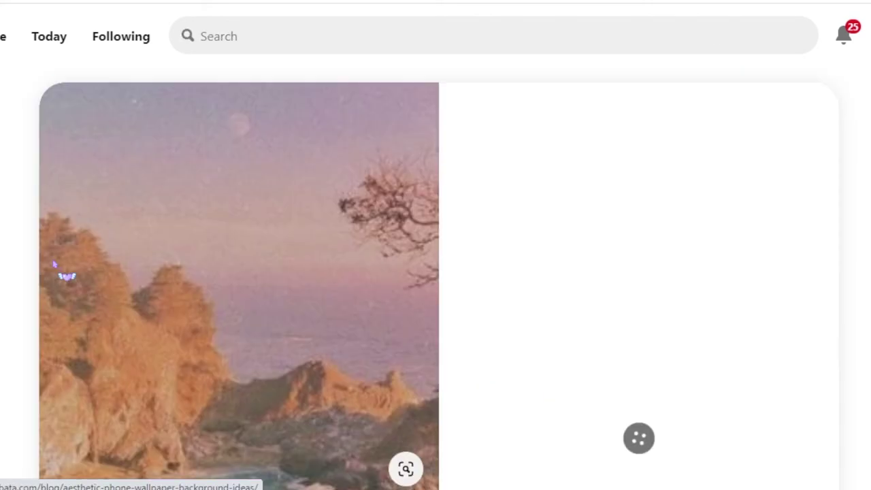
{"action": "right_click", "coordinate": [215, 313]}
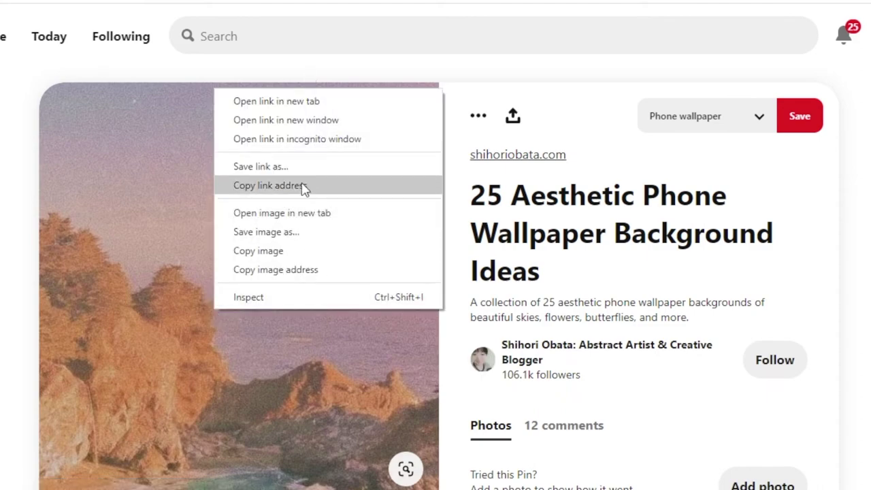
{"action": "left_click", "coordinate": [297, 249]}
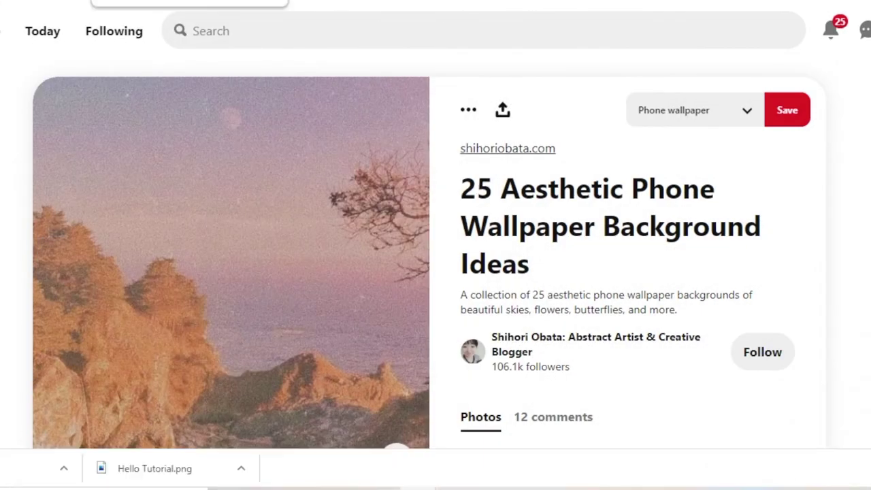
Step: Switch to Pixlr E and add the saved coastal image as a layer on the empty canvas
{"action": "left_click", "coordinate": [165, 2]}
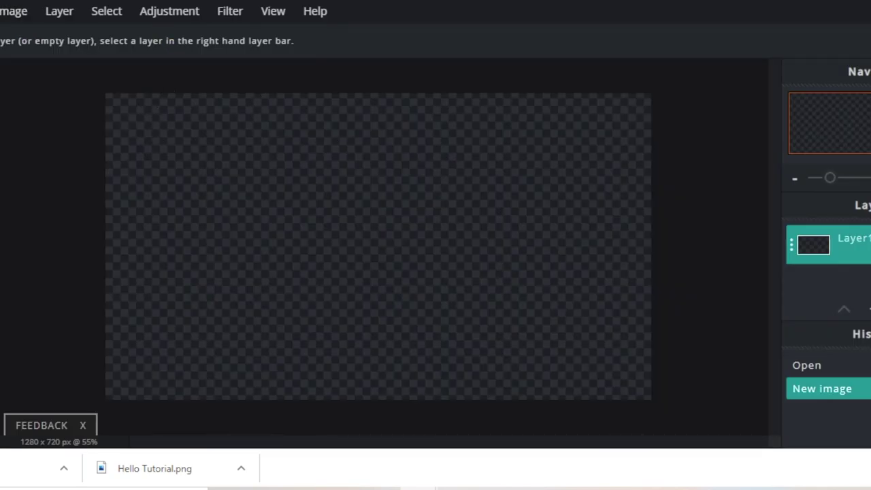
{"action": "left_click", "coordinate": [8, 20]}
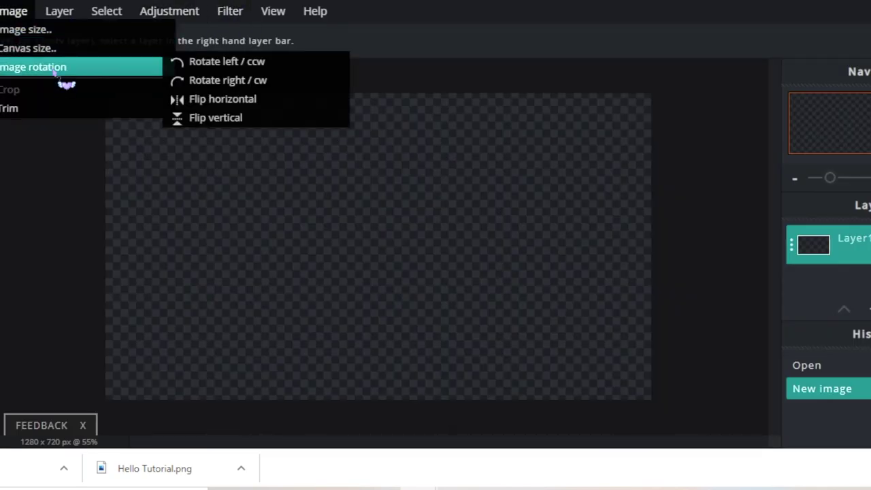
{"action": "left_click", "coordinate": [59, 16]}
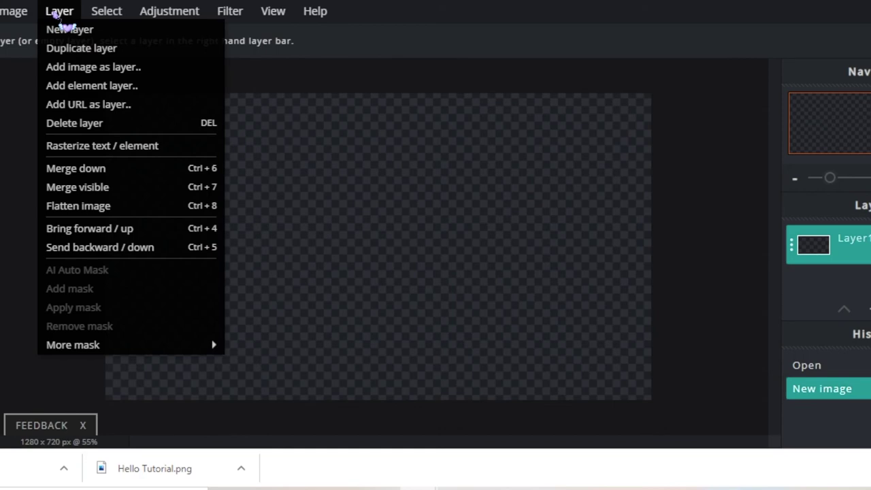
{"action": "left_click", "coordinate": [68, 68]}
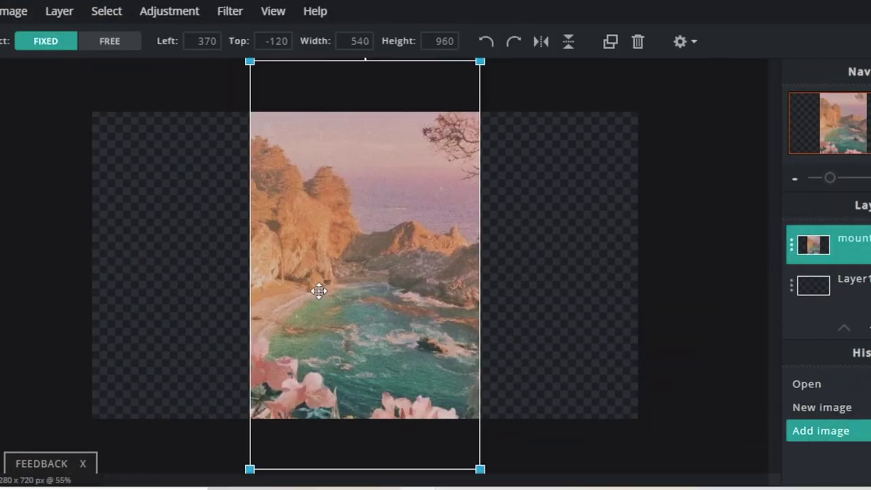
Step: Enlarge the coastal image layer to about 1439 by 2559 px, positioned so that it covers the whole canvas
{"action": "left_click_drag", "start_coordinate": [480, 61], "coordinate": [677, 75]}
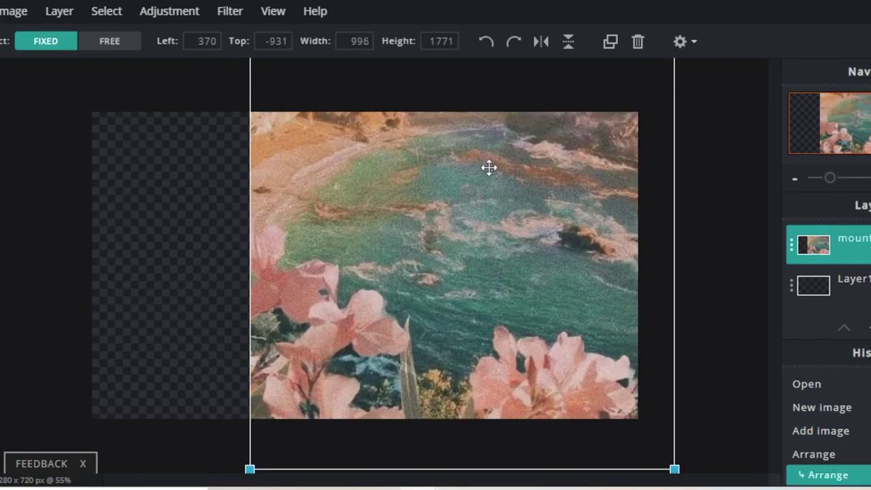
{"action": "left_click", "coordinate": [242, 472]}
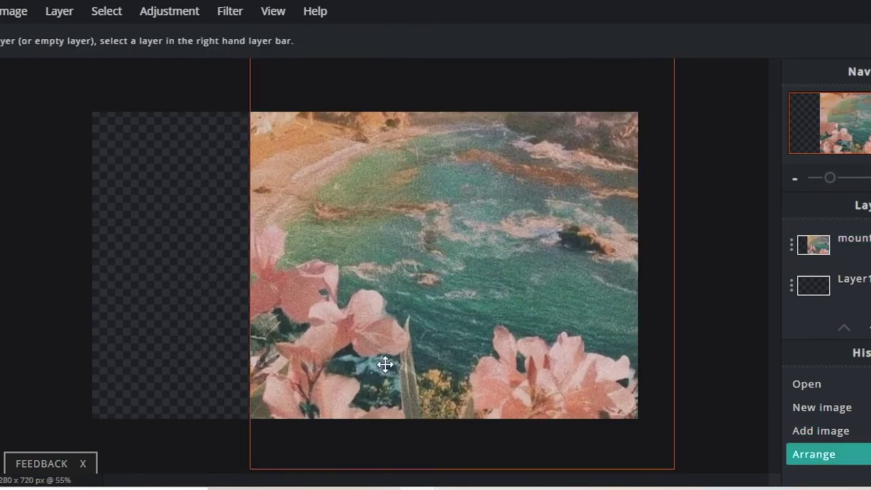
{"action": "left_click", "coordinate": [395, 327]}
{"action": "scroll", "coordinate": [397, 317], "scroll_direction": "down", "scroll_amount": 2}
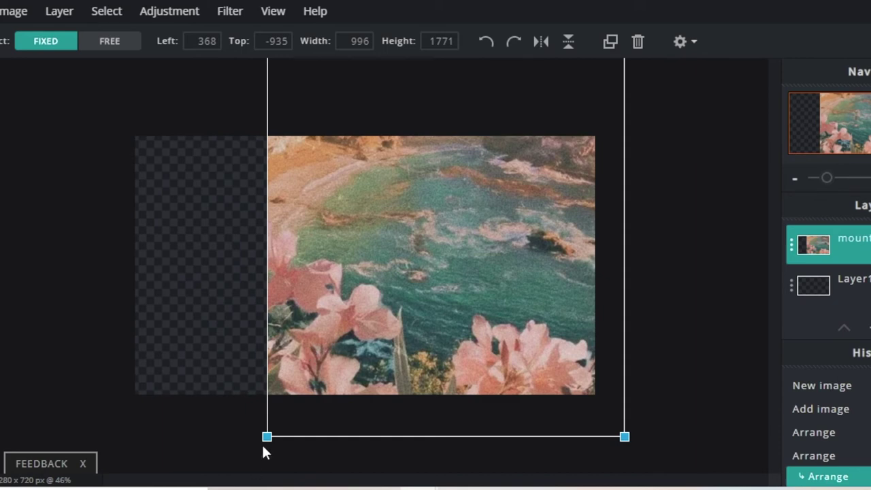
{"action": "left_click_drag", "start_coordinate": [267, 436], "coordinate": [81, 467]}
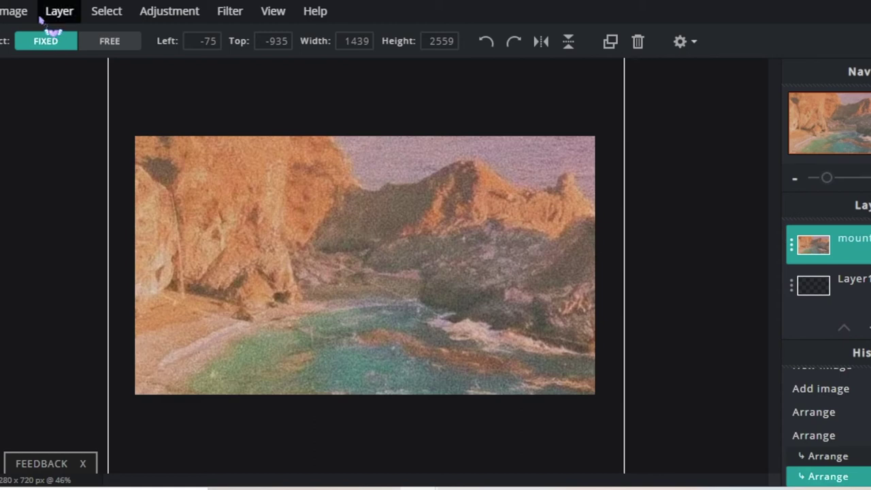
Step: Add Hello Tutorial.png as a layer and scale it to about 729 by 729 px, with the avatar standing on the background's left side
{"action": "left_click", "coordinate": [78, 12]}
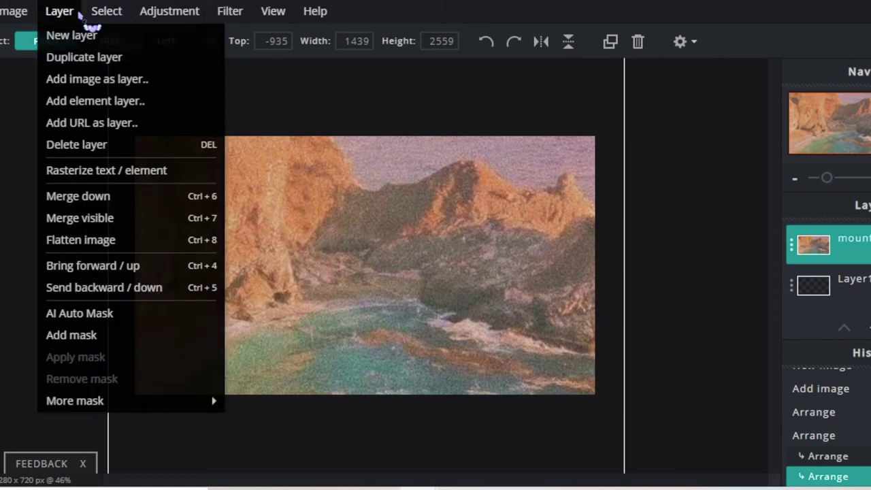
{"action": "left_click", "coordinate": [86, 80]}
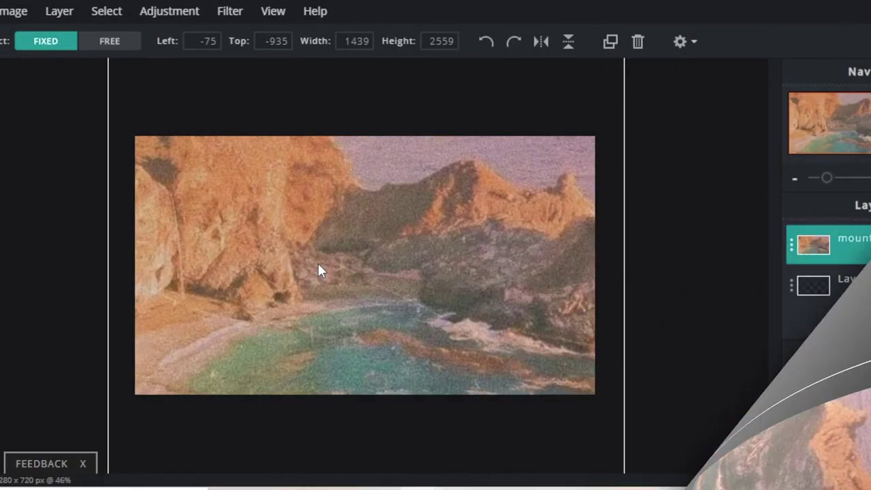
{"action": "left_click_drag", "start_coordinate": [539, 88], "coordinate": [360, 344]}
{"action": "left_click_drag", "start_coordinate": [304, 277], "coordinate": [307, 198]}
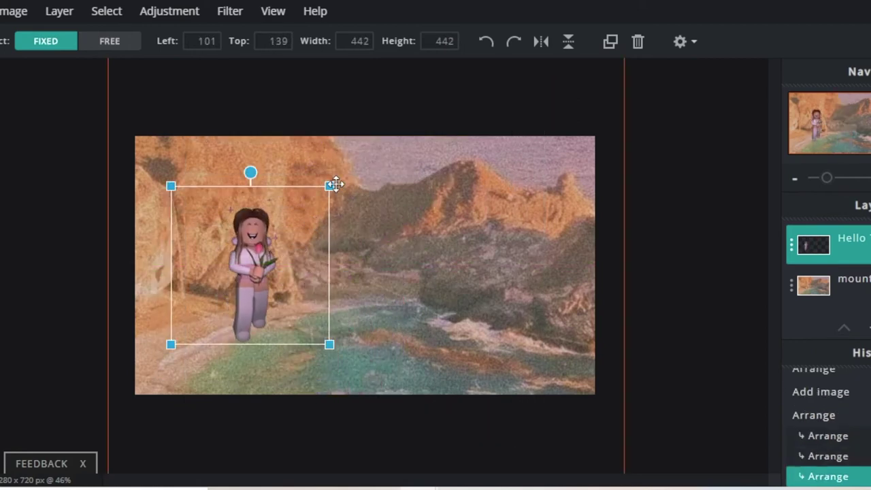
{"action": "left_click", "coordinate": [328, 186]}
{"action": "left_click", "coordinate": [323, 196]}
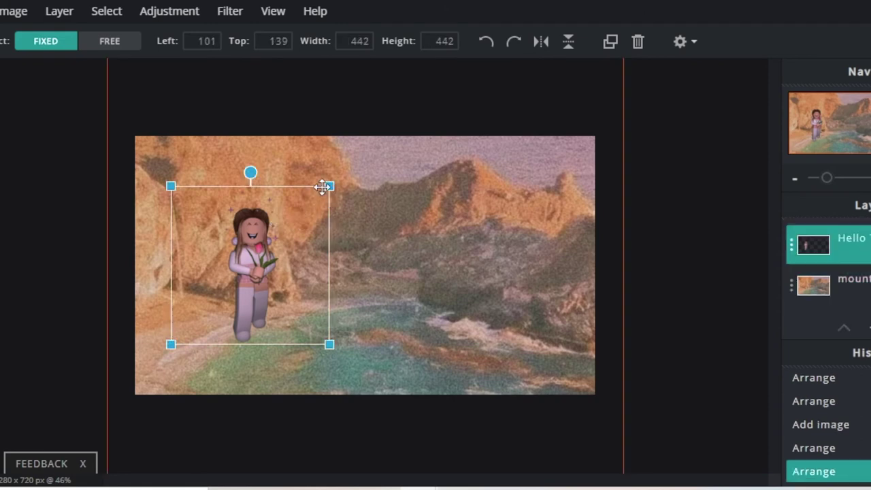
{"action": "left_click_drag", "start_coordinate": [328, 185], "coordinate": [257, 194]}
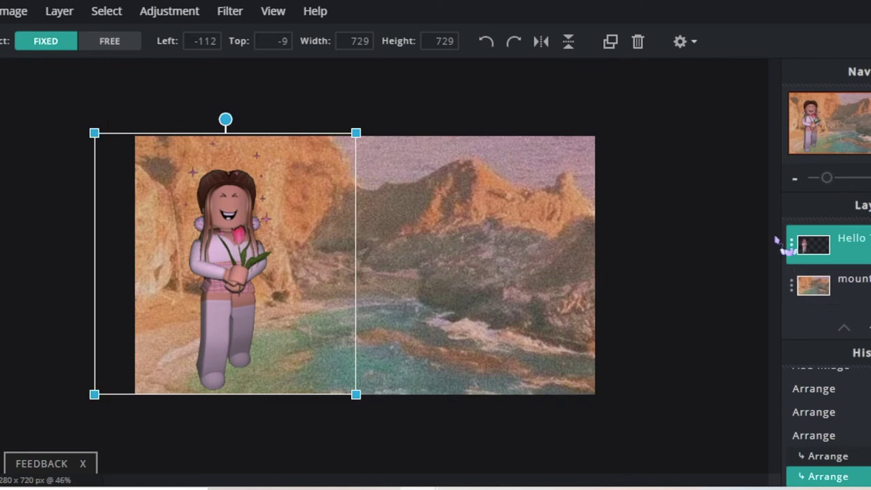
{"action": "left_click", "coordinate": [230, 11]}
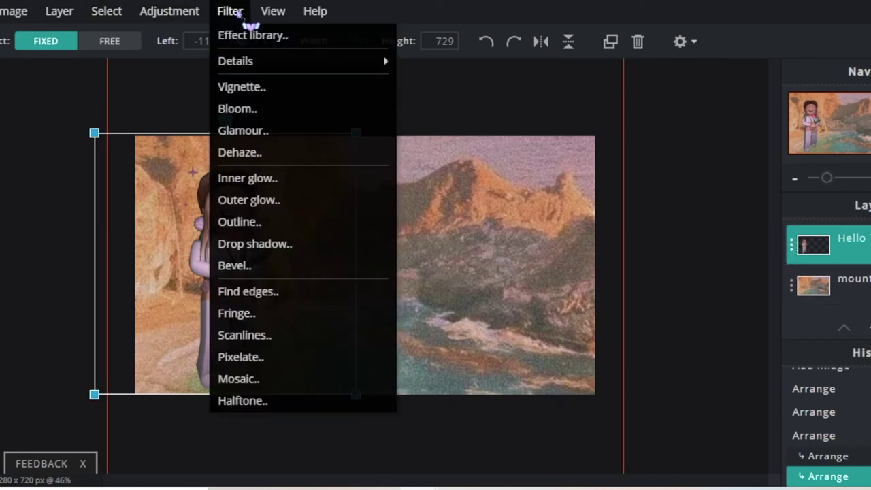
{"action": "left_click", "coordinate": [129, 132]}
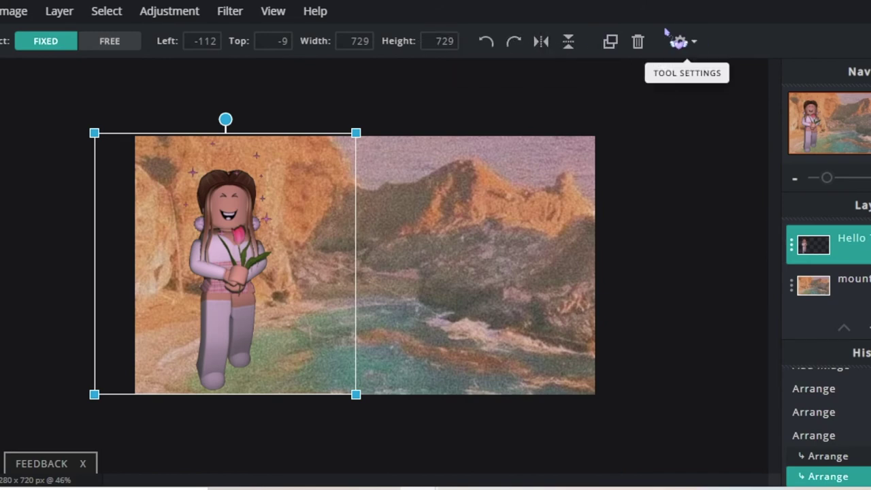
{"action": "left_click", "coordinate": [681, 42]}
{"action": "left_click", "coordinate": [680, 42]}
{"action": "left_click", "coordinate": [795, 244]}
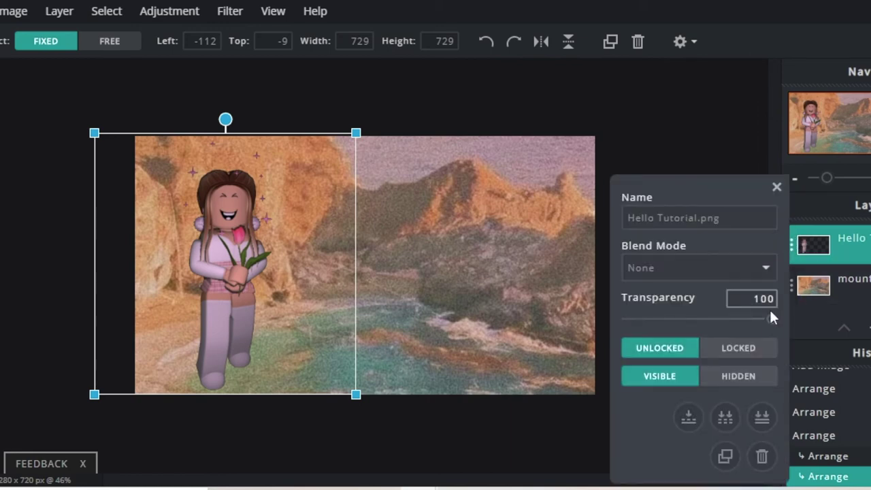
{"action": "mouse_move", "coordinate": [771, 321]}
{"action": "left_mouse_down"}
{"action": "mouse_move", "coordinate": [750, 322]}
{"action": "mouse_move", "coordinate": [773, 321]}
{"action": "left_mouse_up"}
{"action": "left_click", "coordinate": [453, 91]}
{"action": "left_click", "coordinate": [231, 251]}
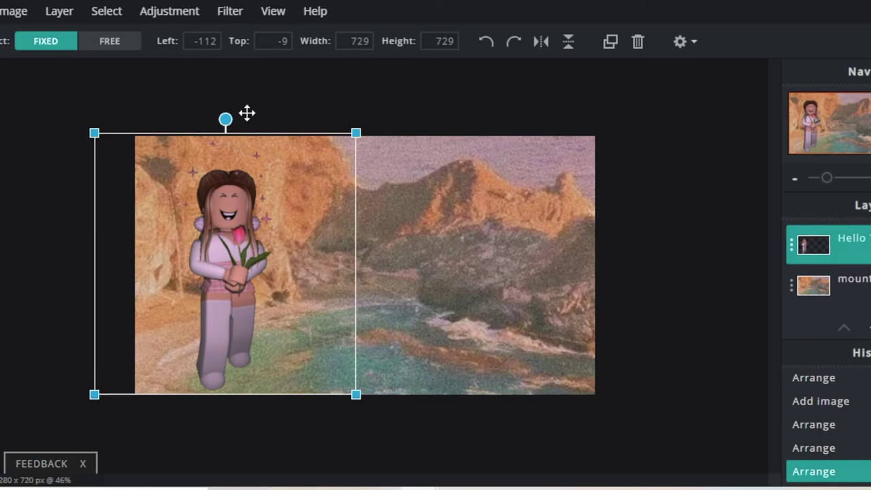
Step: Apply a white outline of size 6 at 100% opacity to the avatar layer
{"action": "left_click", "coordinate": [230, 11]}
{"action": "left_click", "coordinate": [282, 62]}
{"action": "left_click", "coordinate": [249, 11]}
{"action": "left_click", "coordinate": [237, 19]}
{"action": "left_click", "coordinate": [235, 17]}
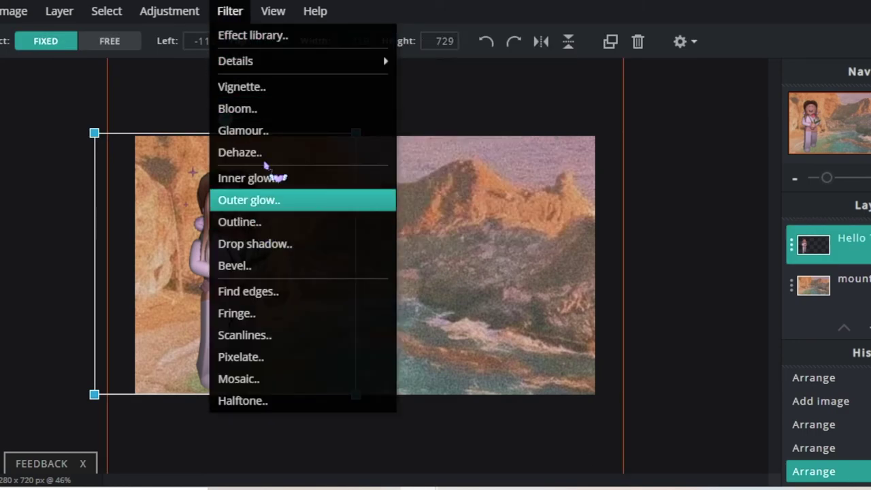
{"action": "mouse_move", "coordinate": [267, 61]}
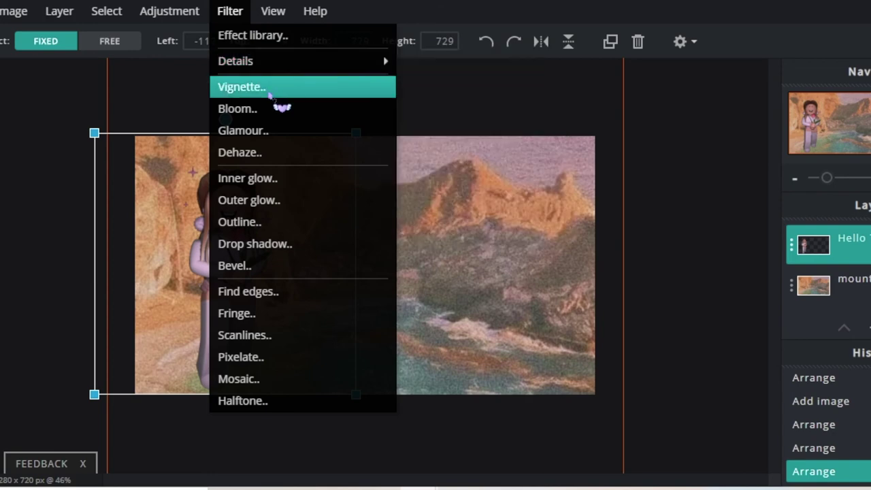
{"action": "left_click", "coordinate": [257, 226]}
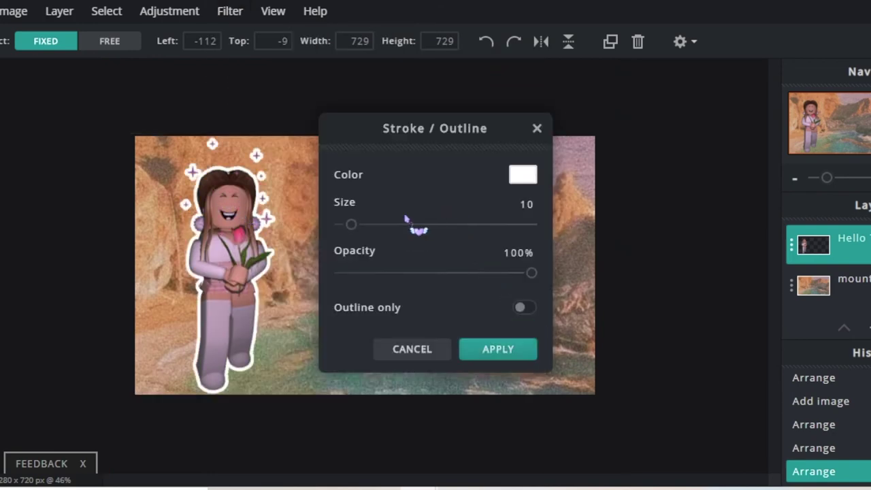
{"action": "left_click_drag", "start_coordinate": [352, 227], "coordinate": [347, 231]}
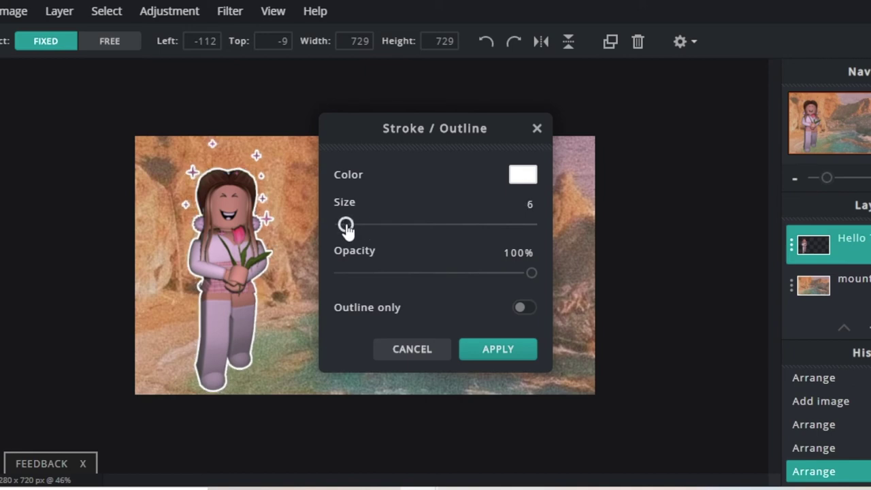
{"action": "left_click", "coordinate": [514, 347]}
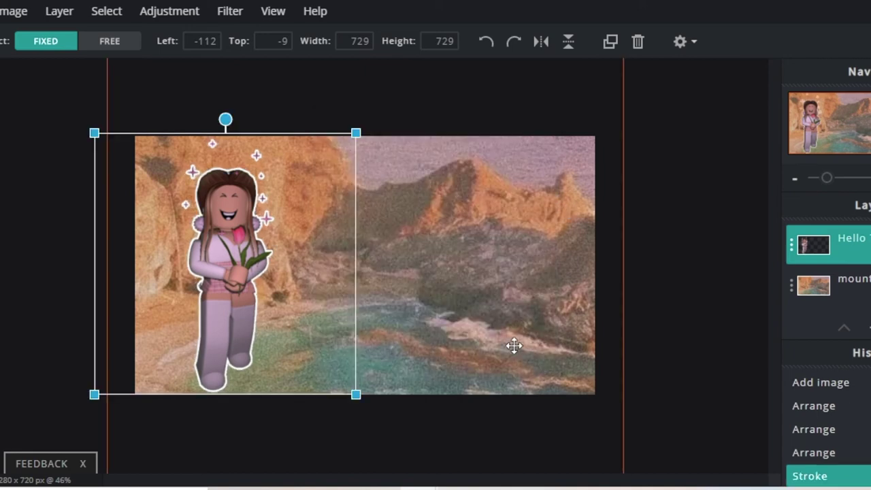
{"action": "left_click", "coordinate": [227, 11]}
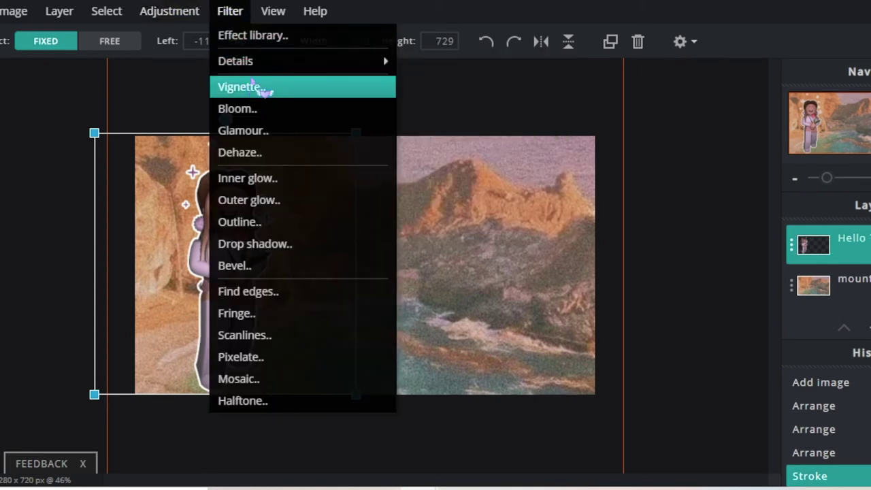
{"action": "mouse_move", "coordinate": [250, 63]}
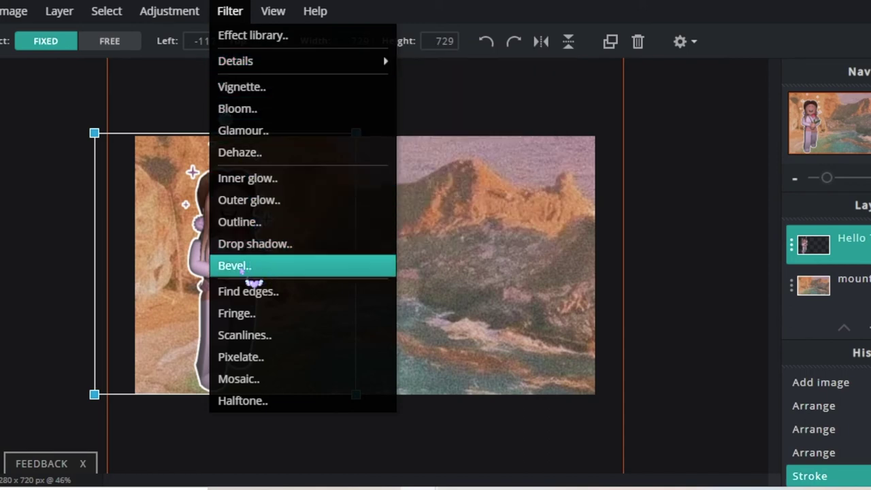
{"action": "left_click", "coordinate": [124, 12]}
{"action": "mouse_move", "coordinate": [167, 12]}
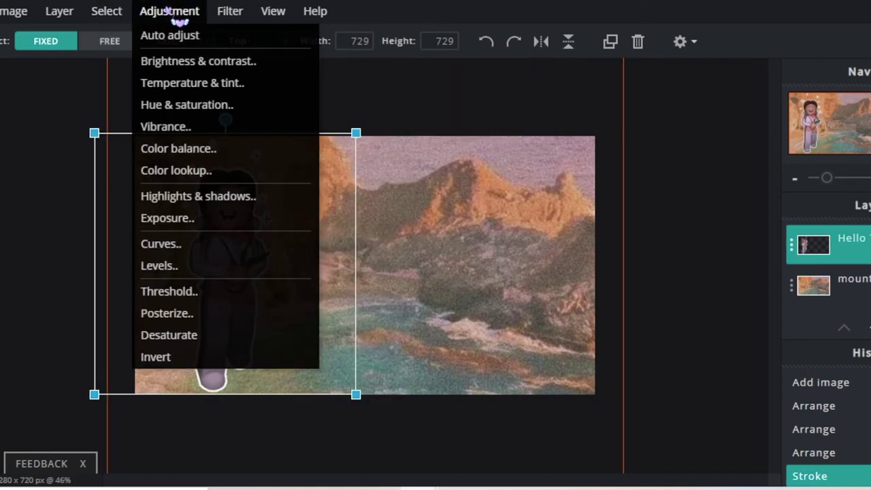
{"action": "mouse_move", "coordinate": [14, 12]}
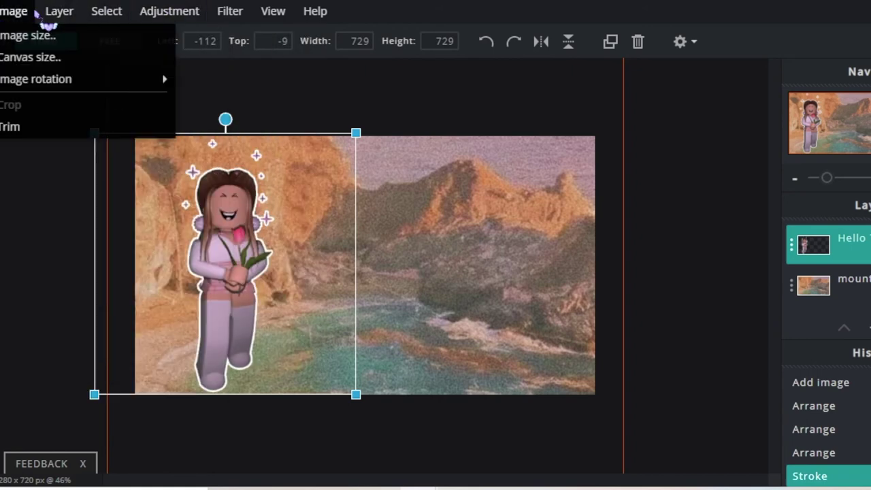
{"action": "mouse_move", "coordinate": [1, 26]}
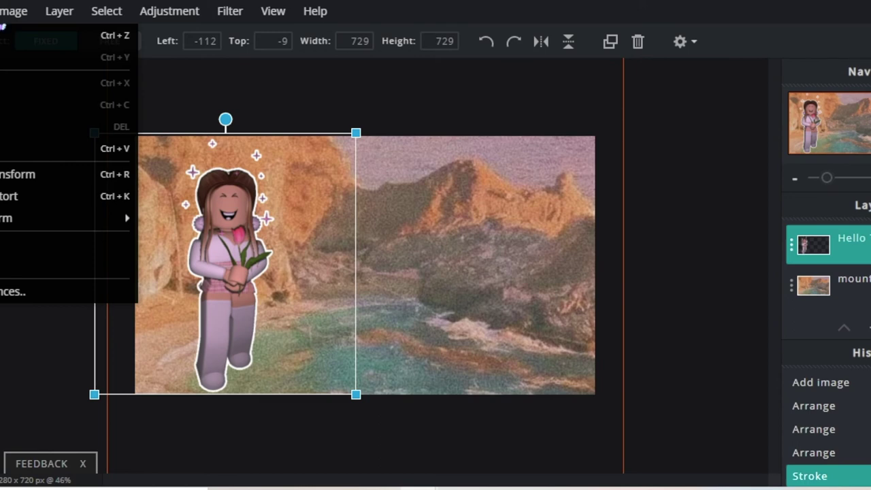
{"action": "mouse_move", "coordinate": [232, 24]}
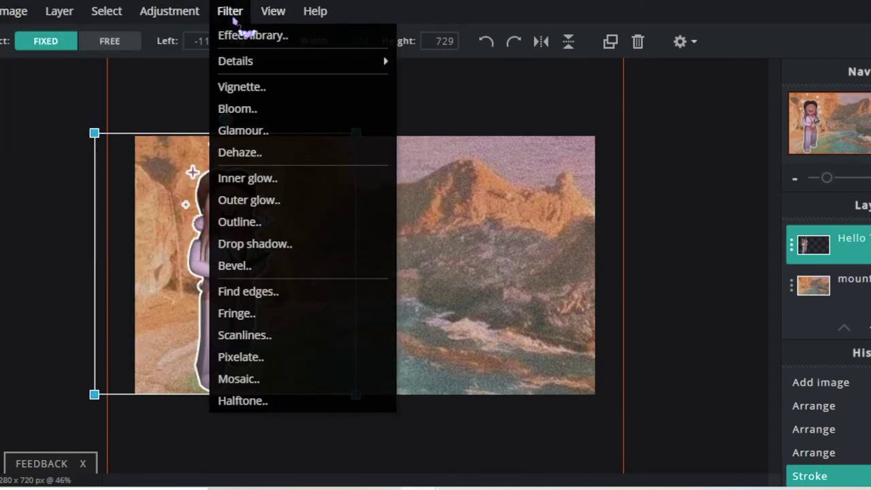
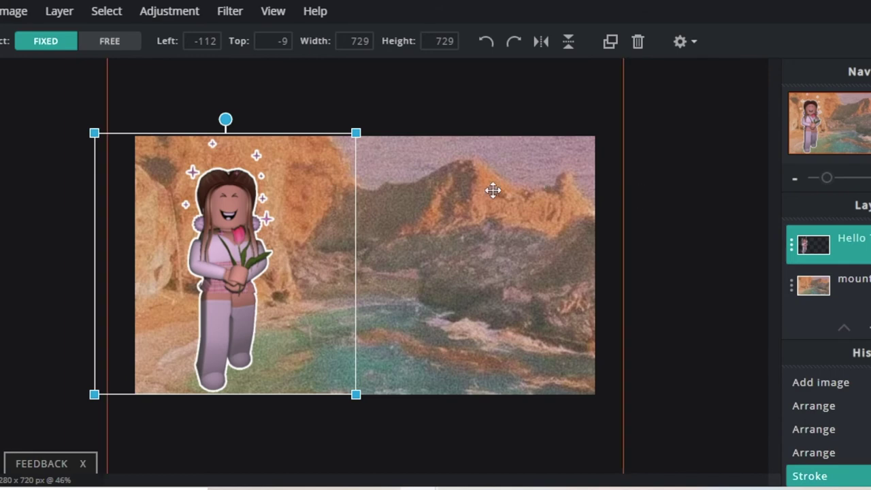
{"action": "key", "text": "ctrl+v"}
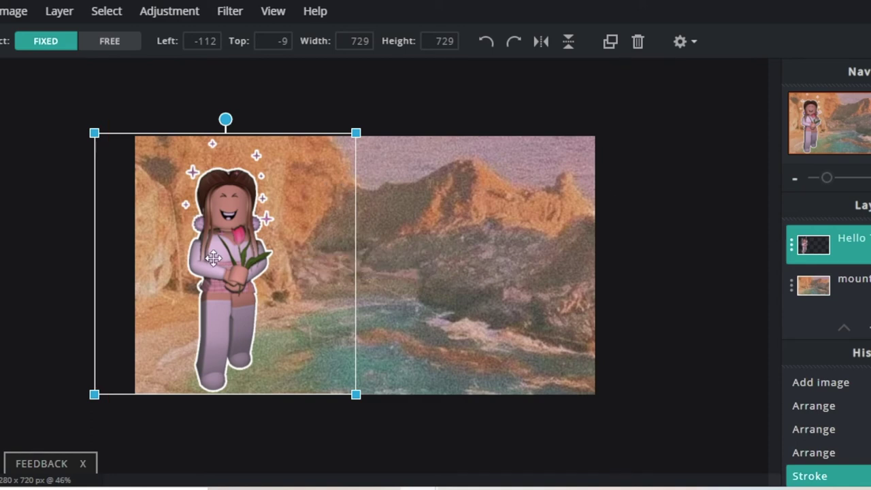
{"action": "key", "text": "ctrl+v"}
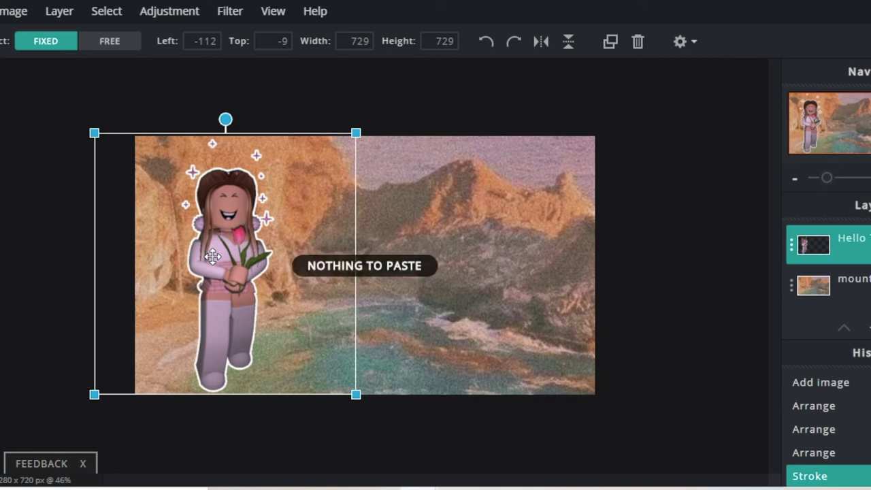
Step: Add the Hello Tutorial avatar image again as a new layer and scale it to about 804 by 804 px beside the outlined avatar
{"action": "left_click", "coordinate": [3, 11]}
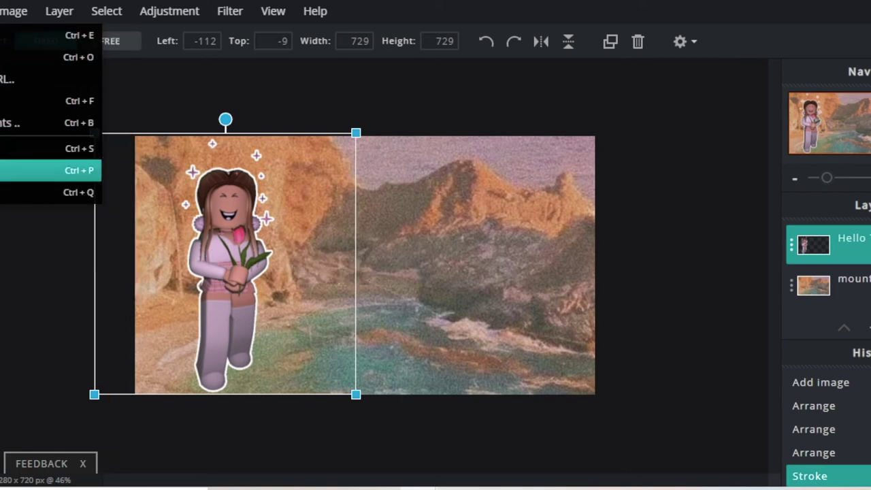
{"action": "left_click", "coordinate": [68, 17]}
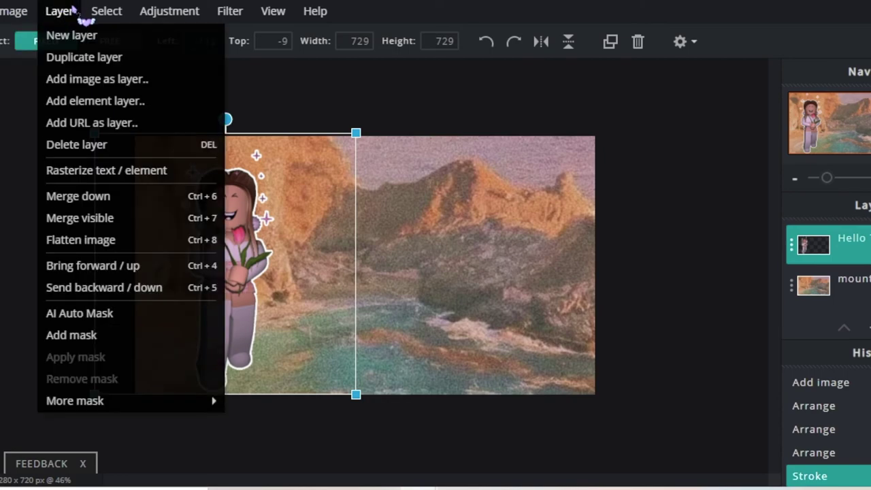
{"action": "left_click", "coordinate": [49, 85]}
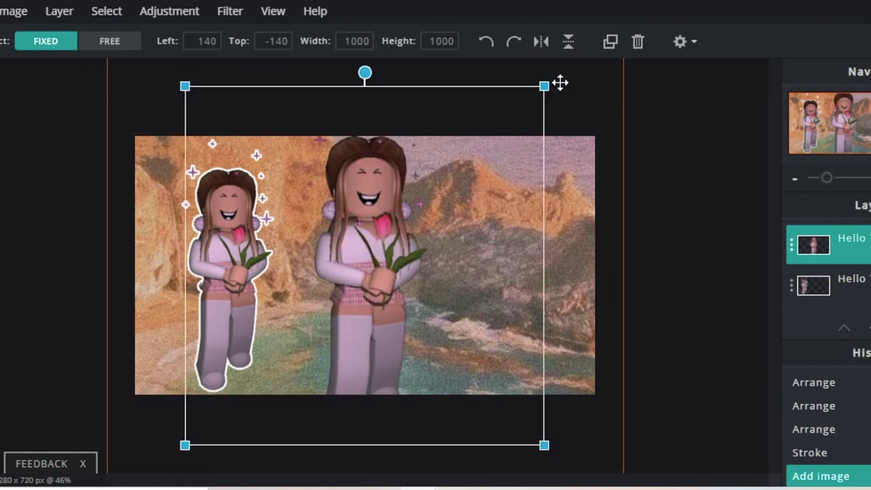
{"action": "left_click_drag", "start_coordinate": [543, 85], "coordinate": [474, 153]}
{"action": "left_click_drag", "start_coordinate": [307, 328], "coordinate": [331, 281]}
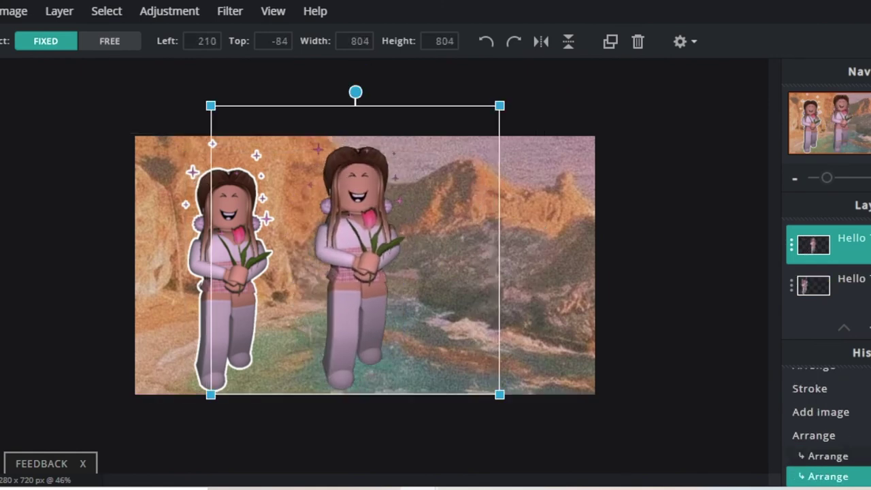
Step: Fill the second avatar layer with dark grey at 100% opacity, preserving transparency
{"action": "left_click", "coordinate": [1, 11]}
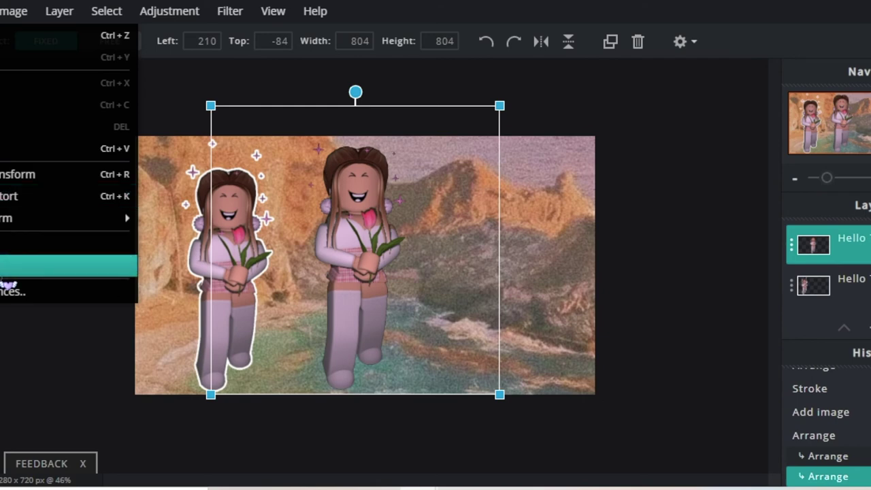
{"action": "left_click", "coordinate": [2, 267]}
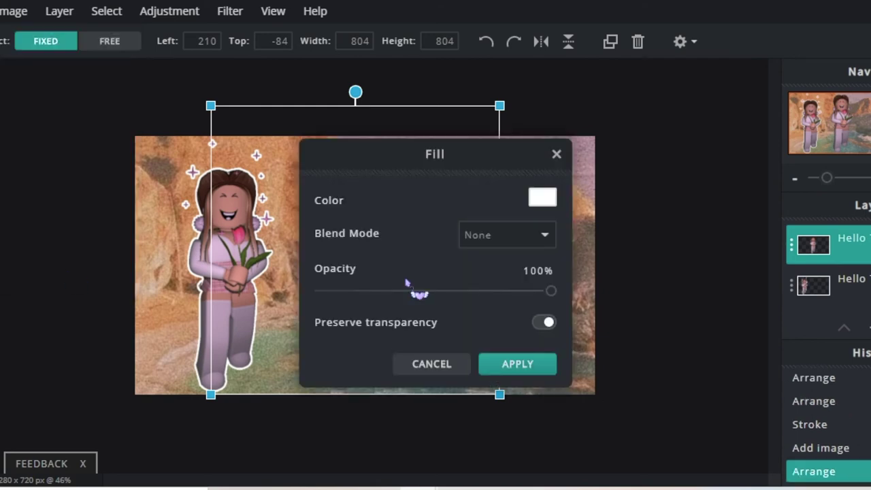
{"action": "left_click", "coordinate": [539, 197]}
{"action": "left_click_drag", "start_coordinate": [420, 337], "coordinate": [256, 289]}
{"action": "left_click", "coordinate": [585, 368]}
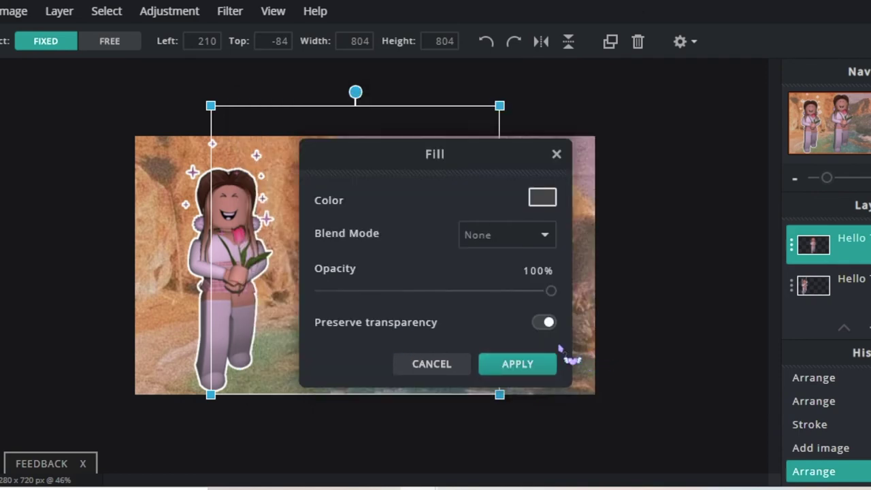
{"action": "left_click", "coordinate": [539, 363]}
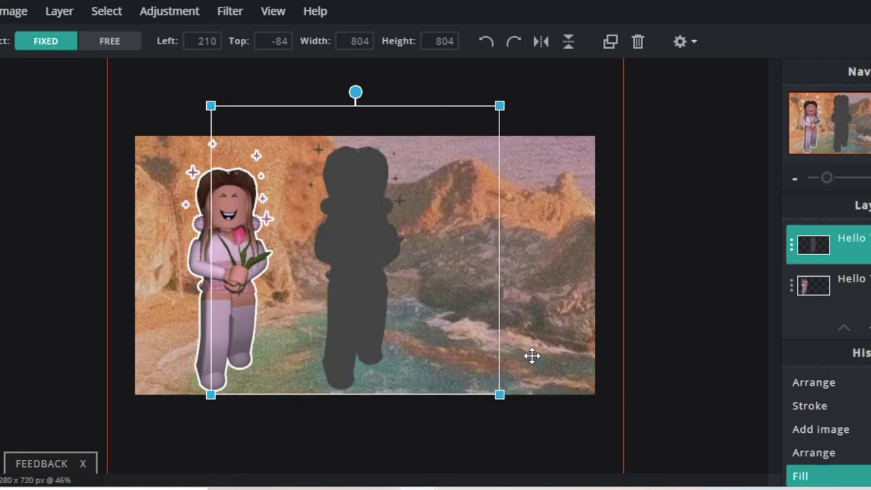
Step: Lower the grey silhouette's opacity and place it slightly offset behind the outlined avatar, with its layer directly above the coastal background
{"action": "left_click", "coordinate": [791, 247]}
{"action": "left_click_drag", "start_coordinate": [737, 320], "coordinate": [702, 320]}
{"action": "left_click_drag", "start_coordinate": [373, 263], "coordinate": [252, 285]}
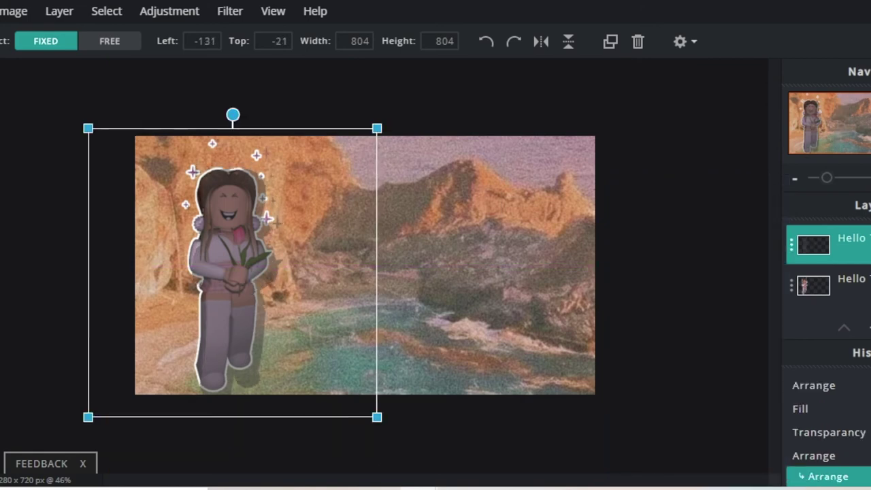
{"action": "left_click_drag", "start_coordinate": [844, 244], "coordinate": [827, 268]}
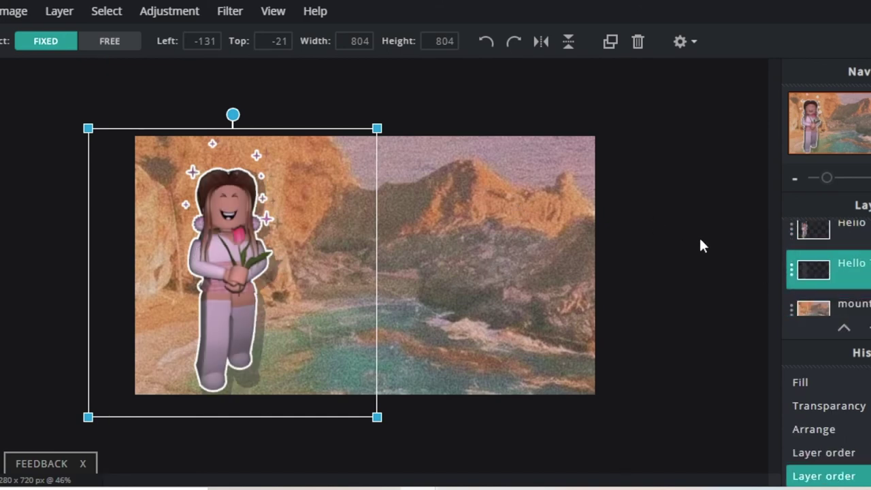
{"action": "left_click", "coordinate": [717, 235]}
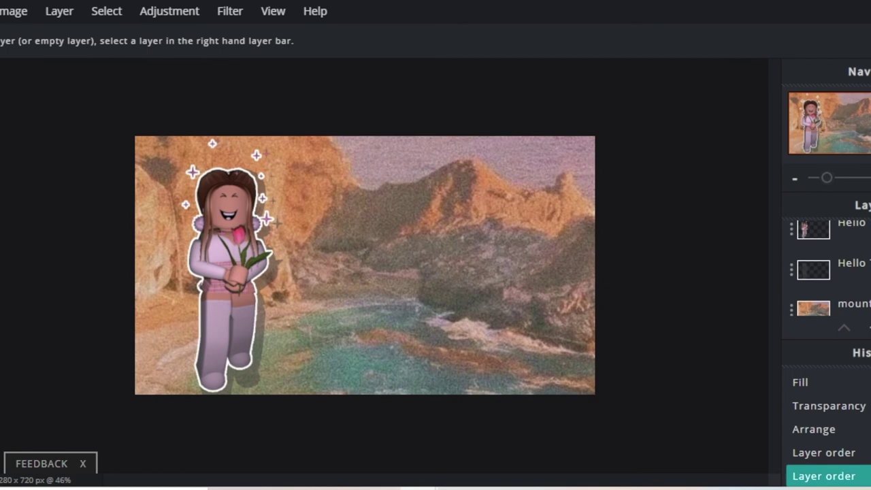
Step: Add a text layer reading "How" to the canvas
{"action": "key", "text": "t"}
{"action": "left_click", "coordinate": [27, 39]}
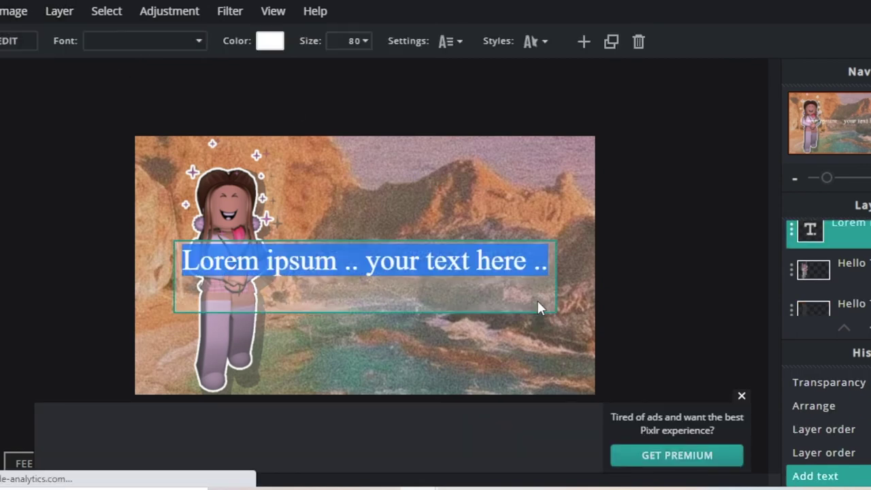
{"action": "type", "text": "How"}
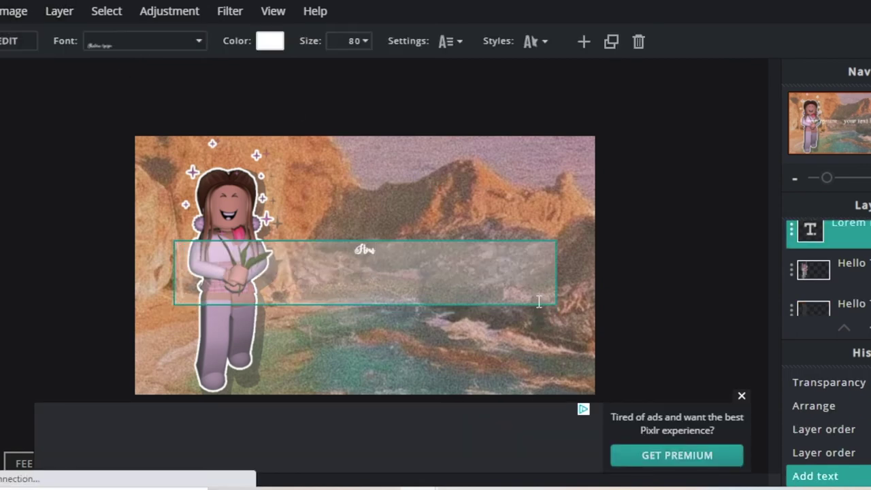
Step: Set the font of the "How" text to FoxyMist
{"action": "left_click", "coordinate": [133, 45]}
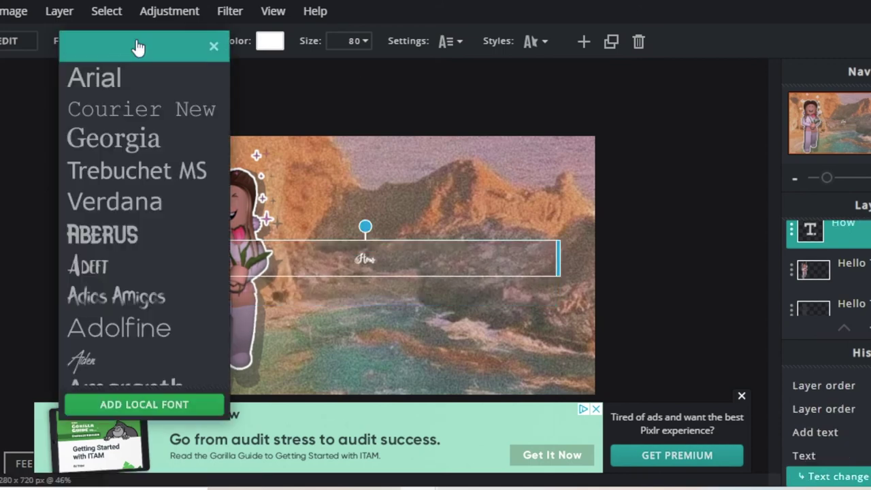
{"action": "left_click", "coordinate": [136, 239]}
{"action": "scroll", "coordinate": [137, 245], "scroll_direction": "down", "scroll_amount": 3}
{"action": "scroll", "coordinate": [138, 247], "scroll_direction": "down", "scroll_amount": 6}
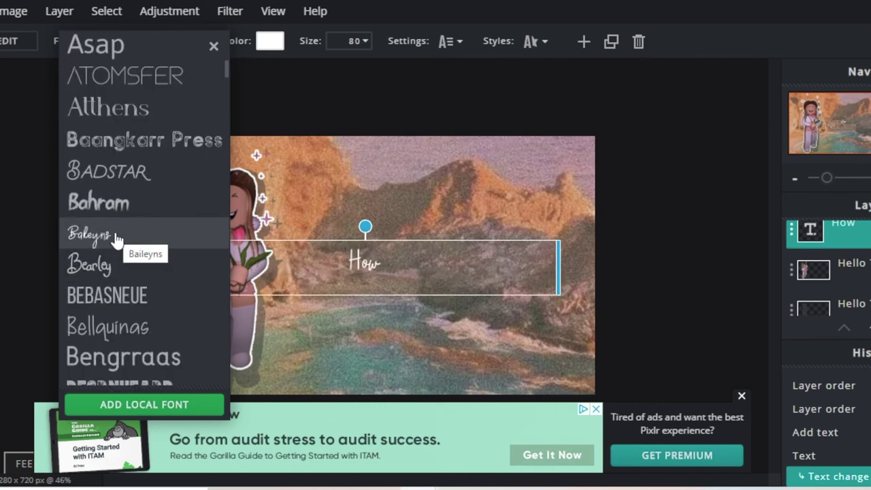
{"action": "scroll", "coordinate": [152, 330], "scroll_direction": "down", "scroll_amount": 5}
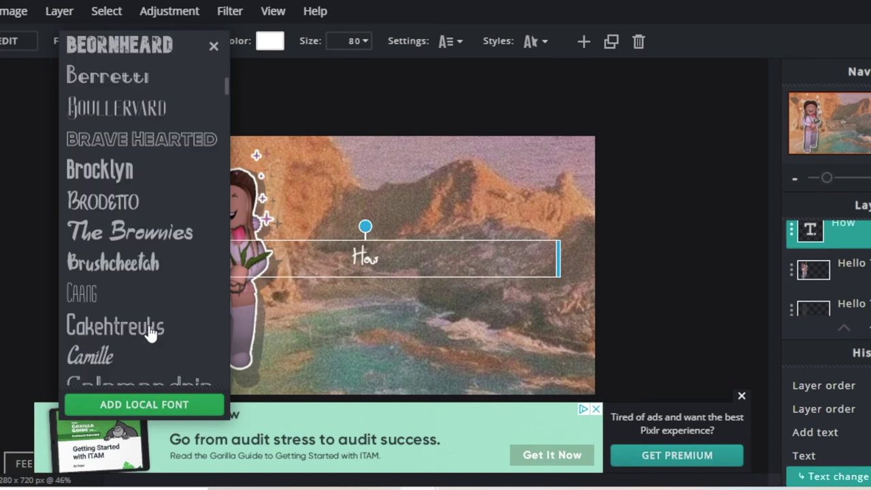
{"action": "scroll", "coordinate": [160, 255], "scroll_direction": "down", "scroll_amount": 5}
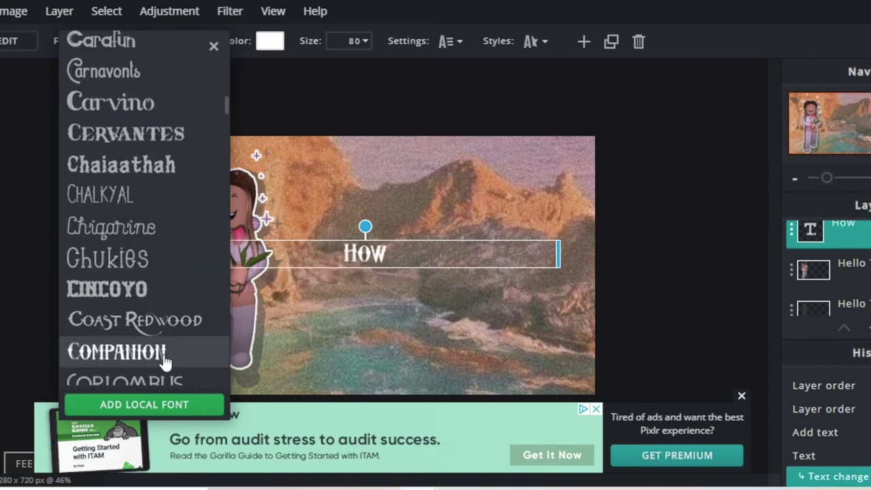
{"action": "scroll", "coordinate": [163, 361], "scroll_direction": "down", "scroll_amount": 5}
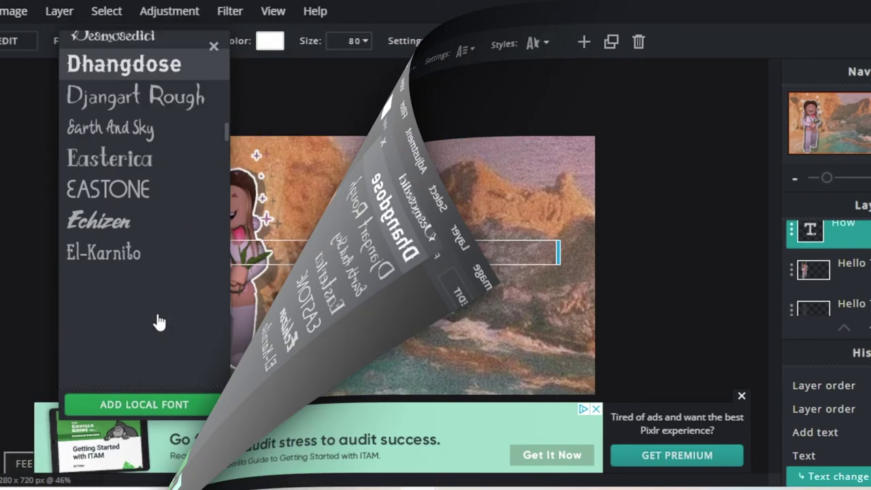
{"action": "scroll", "coordinate": [158, 322], "scroll_direction": "down", "scroll_amount": 3}
{"action": "scroll", "coordinate": [158, 321], "scroll_direction": "down", "scroll_amount": 5}
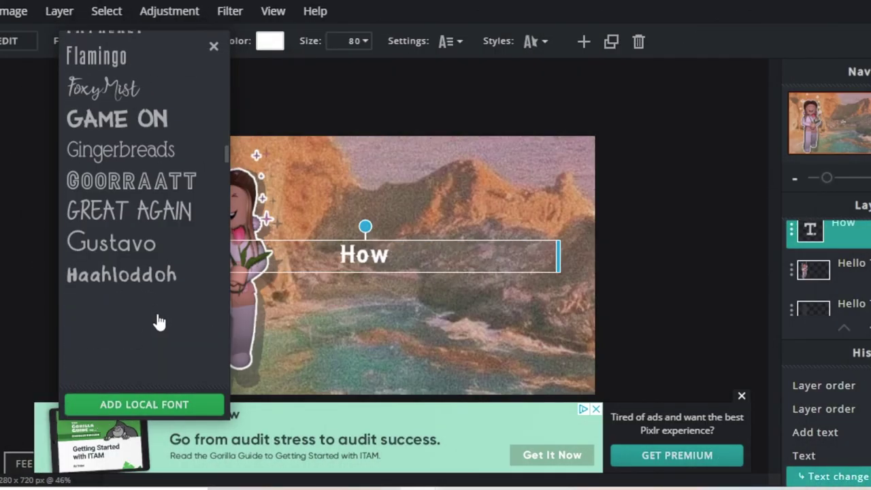
{"action": "left_click", "coordinate": [136, 99]}
Step: Set the "How" text size to 463 and place it over the sky and cliffs in the background's upper right area
{"action": "left_click", "coordinate": [349, 40]}
{"action": "left_click_drag", "start_coordinate": [250, 68], "coordinate": [297, 76]}
{"action": "left_click_drag", "start_coordinate": [369, 301], "coordinate": [454, 200]}
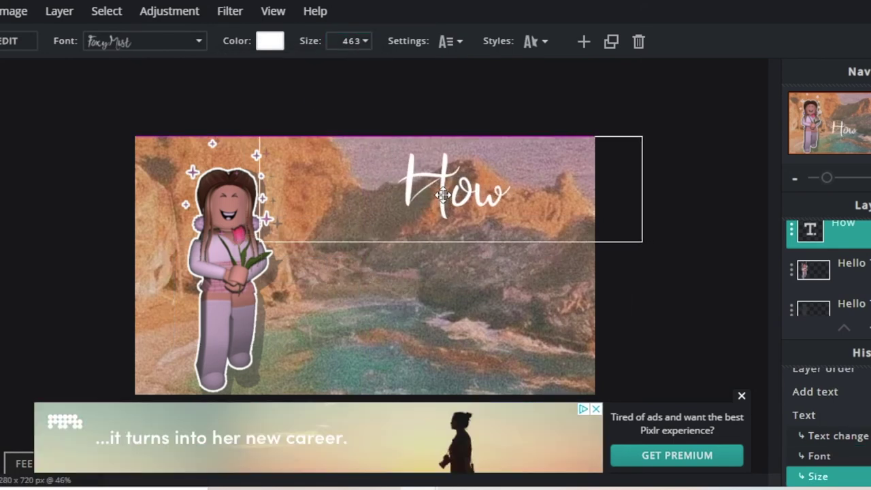
{"action": "left_click", "coordinate": [392, 339]}
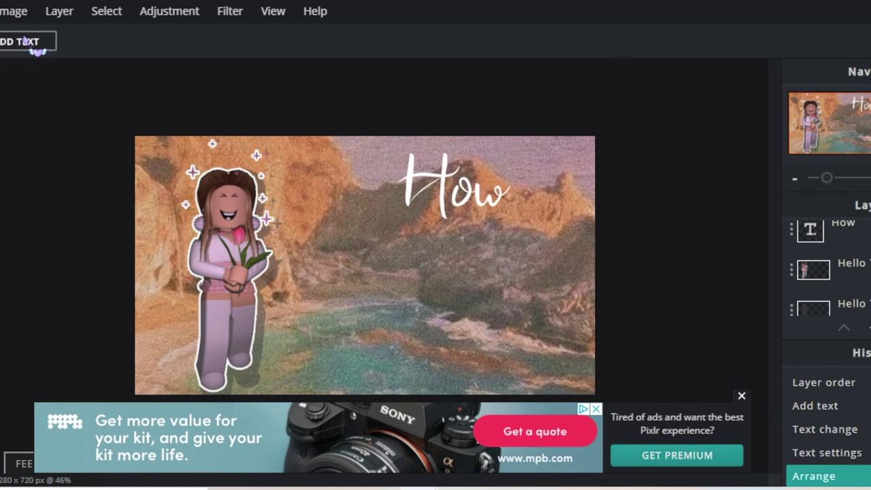
Step: Add a text layer reading "I" and set its font to Raquella
{"action": "left_click", "coordinate": [33, 42]}
{"action": "type", "text": "i"}
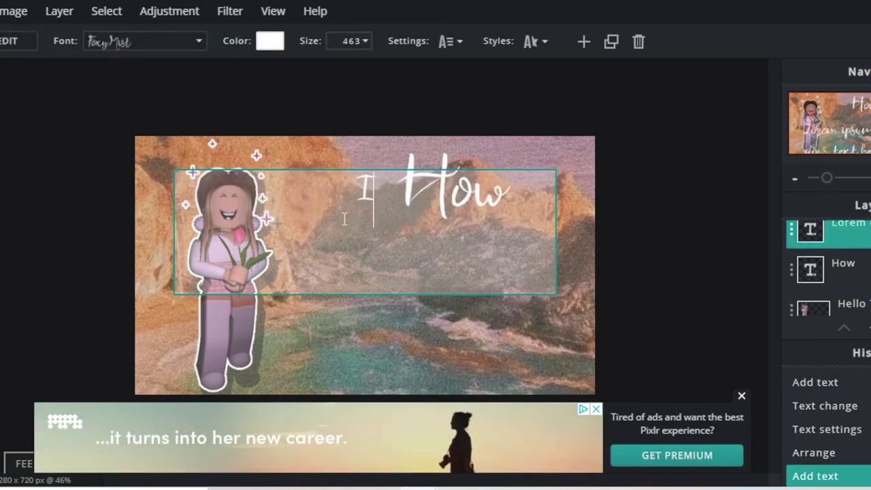
{"action": "type", "text": "I"}
{"action": "left_click", "coordinate": [156, 43]}
{"action": "scroll", "coordinate": [170, 272], "scroll_direction": "down", "scroll_amount": 5}
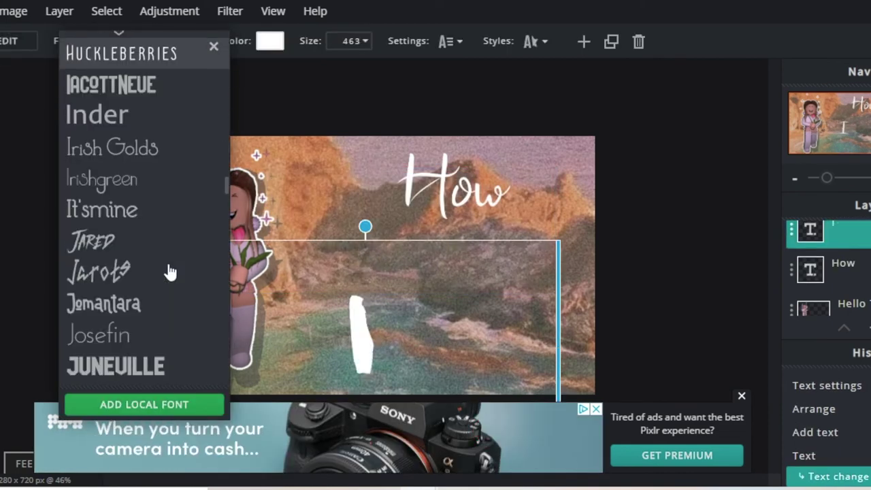
{"action": "scroll", "coordinate": [145, 307], "scroll_direction": "down", "scroll_amount": 10}
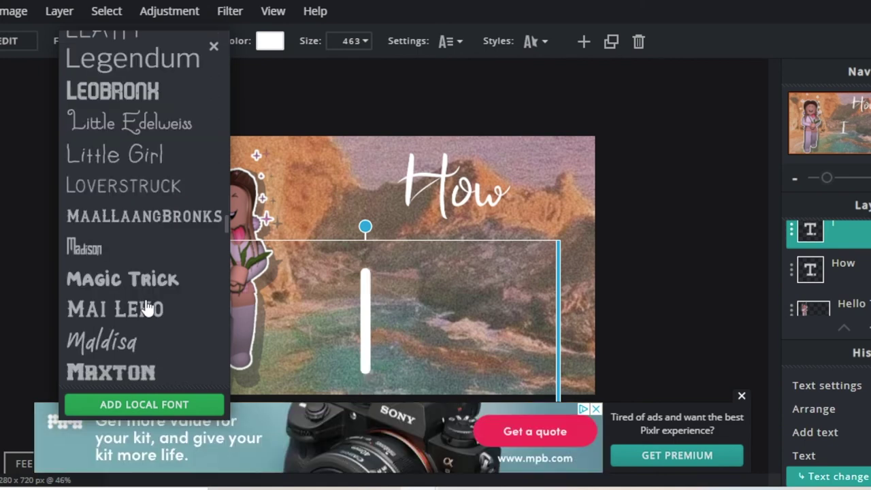
{"action": "scroll", "coordinate": [146, 306], "scroll_direction": "down", "scroll_amount": 6}
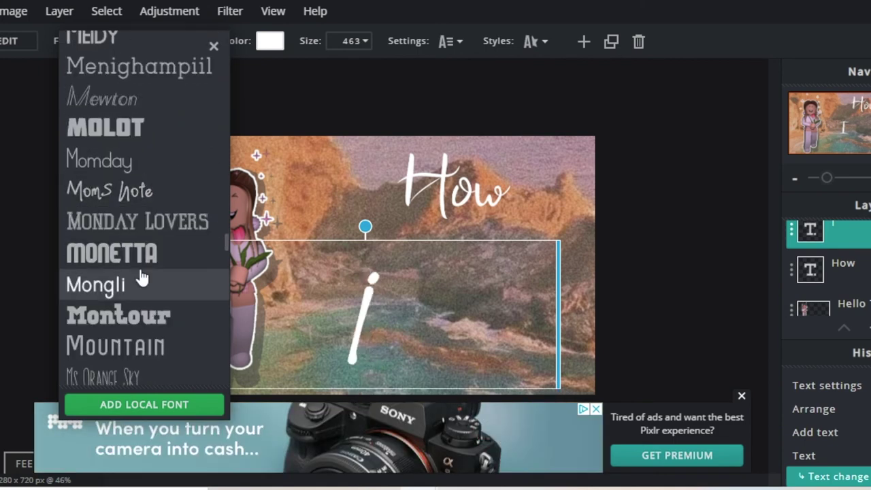
{"action": "scroll", "coordinate": [141, 277], "scroll_direction": "down", "scroll_amount": 10}
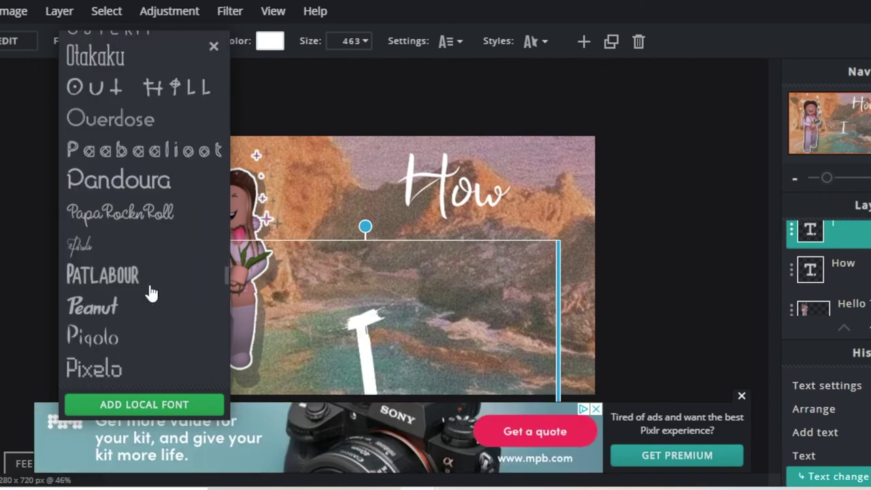
{"action": "scroll", "coordinate": [139, 355], "scroll_direction": "down", "scroll_amount": 7}
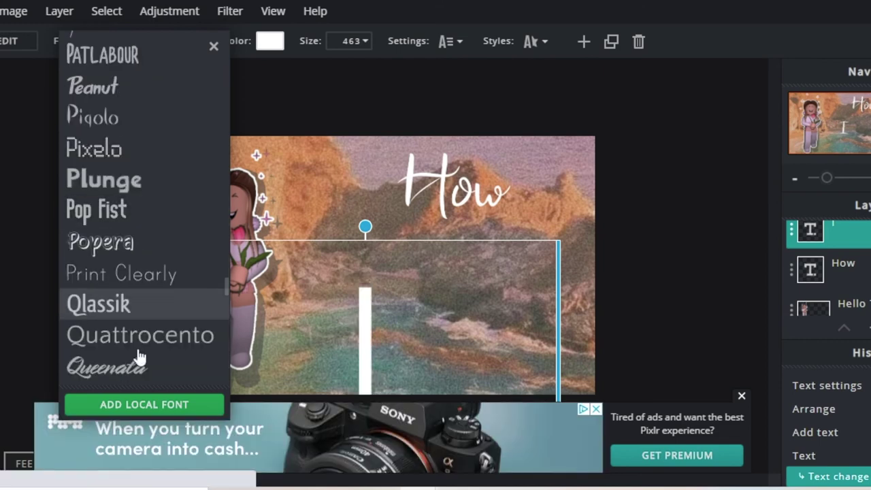
{"action": "scroll", "coordinate": [144, 307], "scroll_direction": "down", "scroll_amount": 5}
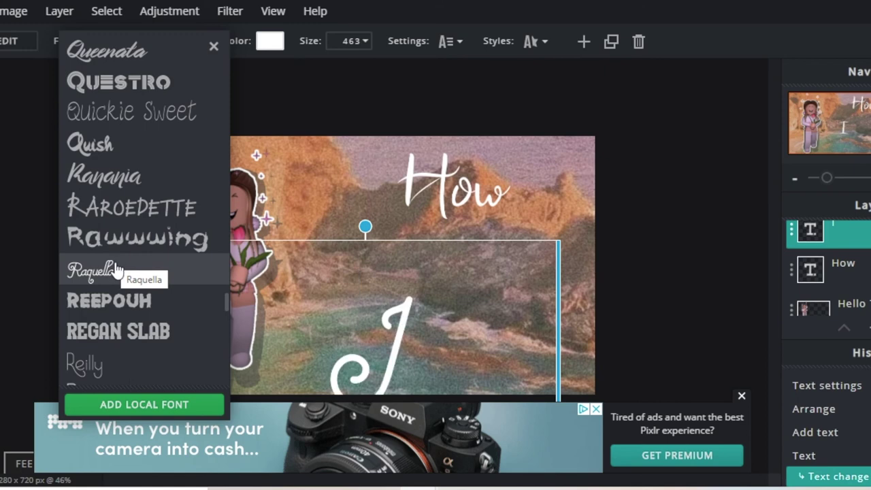
{"action": "left_click", "coordinate": [115, 270]}
Step: Set the "I" text size to 270 and place it below and slightly left of the word "How"
{"action": "left_click", "coordinate": [356, 40]}
{"action": "left_click_drag", "start_coordinate": [299, 68], "coordinate": [272, 66]}
{"action": "left_click_drag", "start_coordinate": [410, 326], "coordinate": [355, 258]}
{"action": "left_click", "coordinate": [402, 393]}
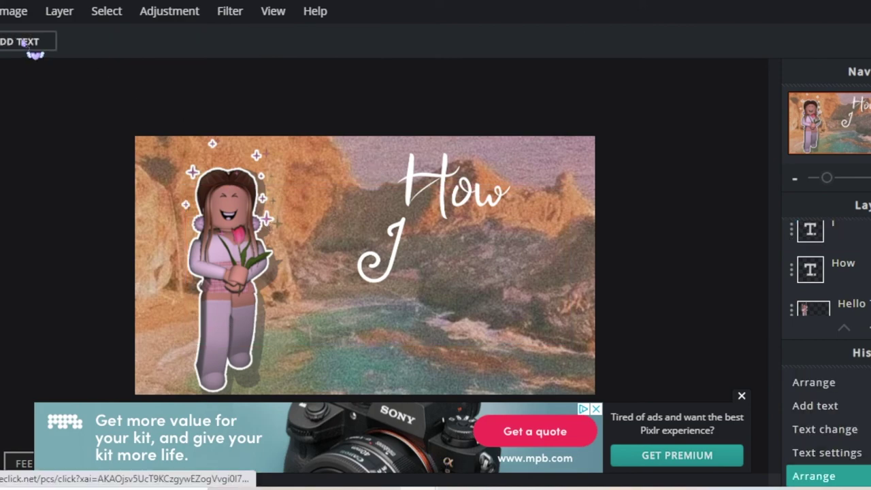
Step: Add a text layer reading "make" and change its font from Raquella to the bold brush-script font
{"action": "left_click", "coordinate": [14, 40]}
{"action": "type", "text": "make"}
{"action": "left_click", "coordinate": [152, 53]}
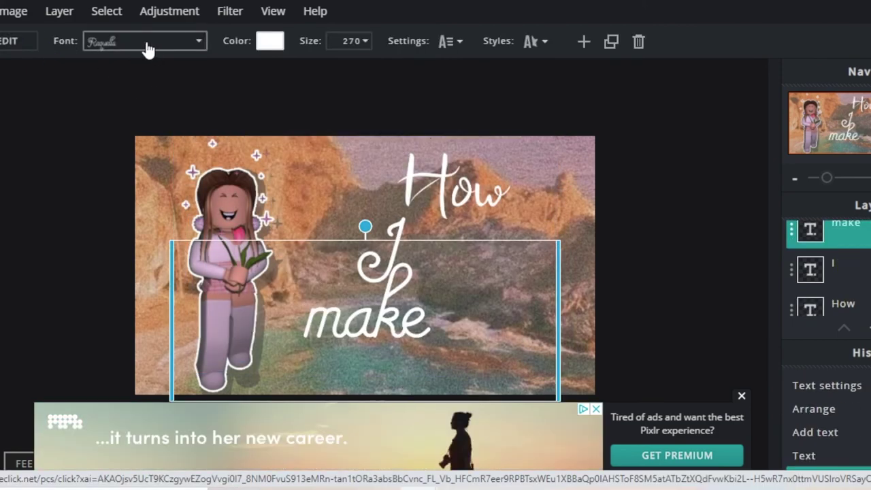
{"action": "left_click", "coordinate": [155, 53]}
{"action": "scroll", "coordinate": [160, 54], "scroll_direction": "up", "scroll_amount": 15}
{"action": "left_click", "coordinate": [161, 55]}
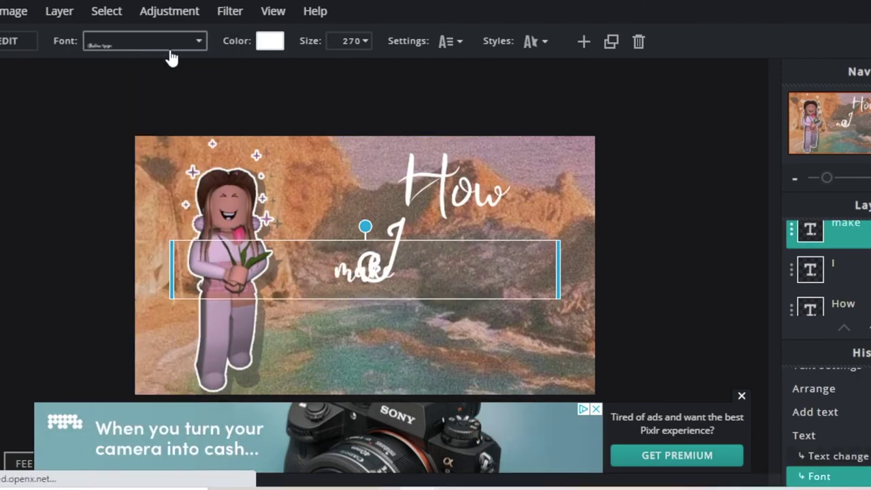
Step: Set the "make" text size to 548 and place it beside the "I", just below "How"
{"action": "left_click", "coordinate": [349, 41]}
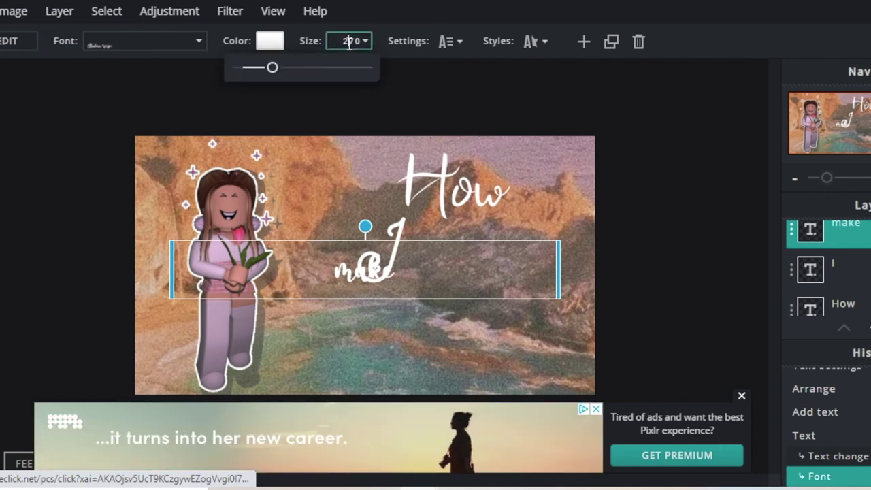
{"action": "left_click_drag", "start_coordinate": [275, 70], "coordinate": [310, 69]}
{"action": "left_click_drag", "start_coordinate": [390, 302], "coordinate": [514, 249]}
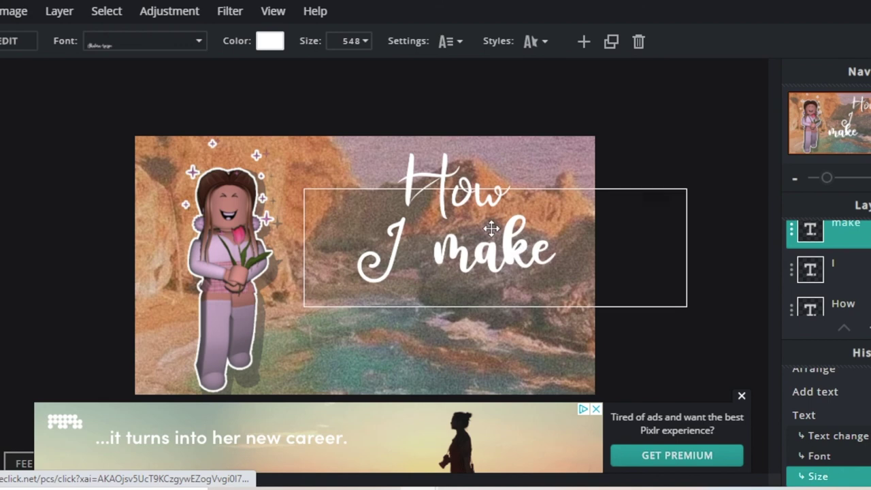
{"action": "left_click", "coordinate": [427, 387]}
Step: Add a text layer reading "my" and set its font to Adeft
{"action": "left_click", "coordinate": [24, 40]}
{"action": "type", "text": "my"}
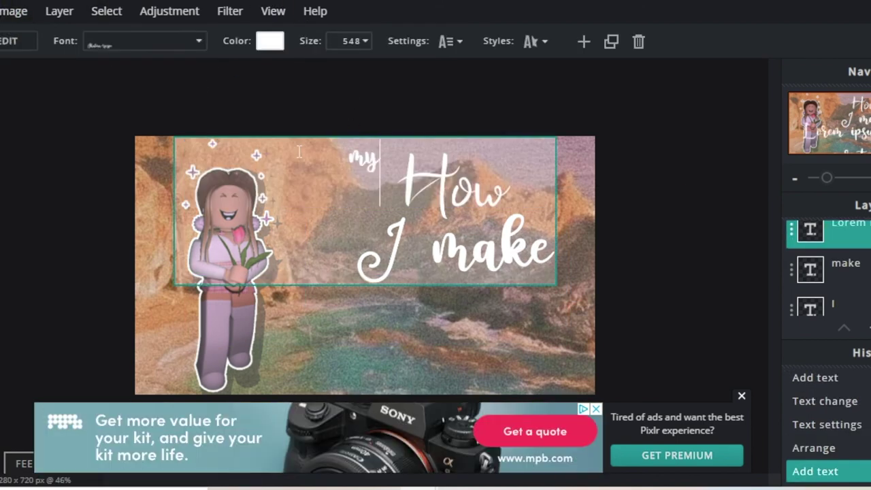
{"action": "left_click", "coordinate": [135, 45]}
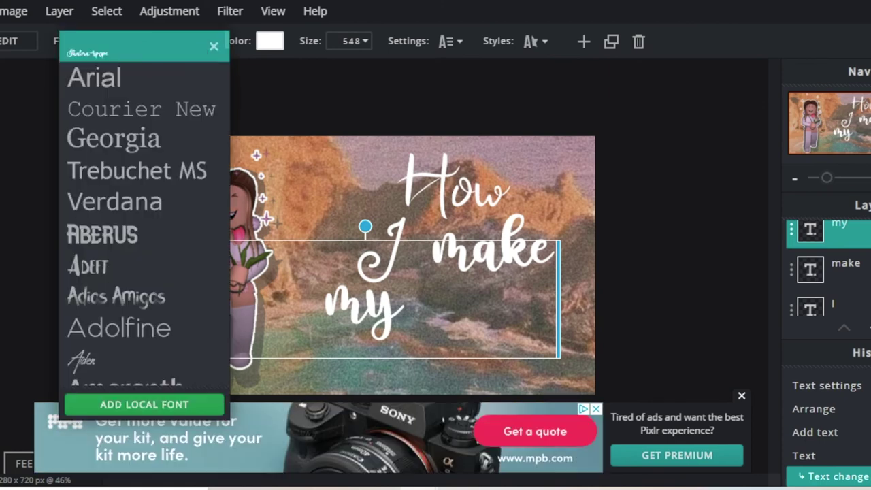
{"action": "left_click", "coordinate": [88, 265]}
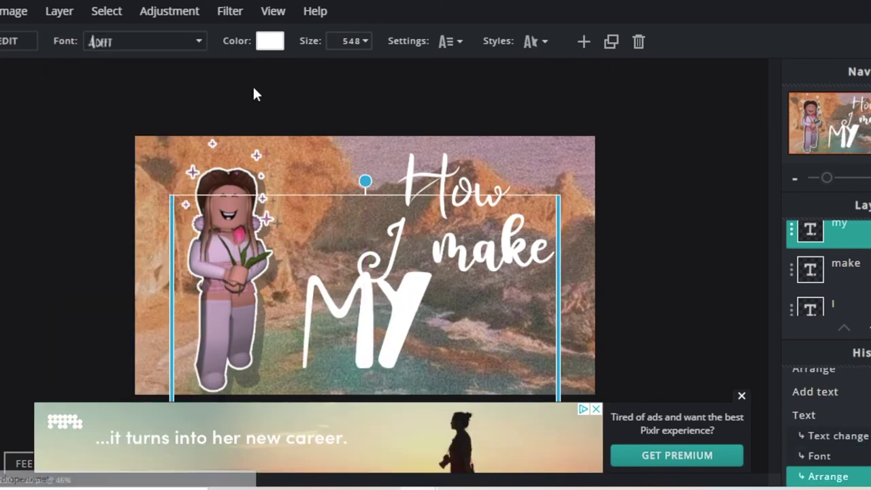
Step: Set the "my" text size to 186 and move it down clear of the other words
{"action": "left_click", "coordinate": [365, 41]}
{"action": "left_click_drag", "start_coordinate": [307, 68], "coordinate": [262, 68]}
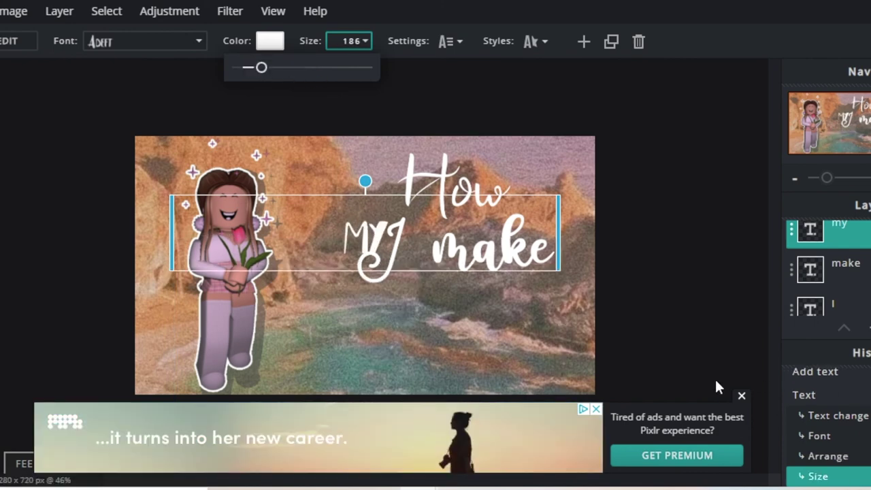
{"action": "left_click_drag", "start_coordinate": [336, 204], "coordinate": [516, 328]}
Step: Shift "I" and "make" leftward and place "my" after "make" so the three words form one line
{"action": "left_click", "coordinate": [462, 250]}
{"action": "left_click_drag", "start_coordinate": [463, 250], "coordinate": [625, 256]}
{"action": "left_click_drag", "start_coordinate": [376, 262], "coordinate": [342, 262]}
{"action": "left_click_drag", "start_coordinate": [565, 264], "coordinate": [409, 248]}
{"action": "left_click_drag", "start_coordinate": [582, 368], "coordinate": [578, 259]}
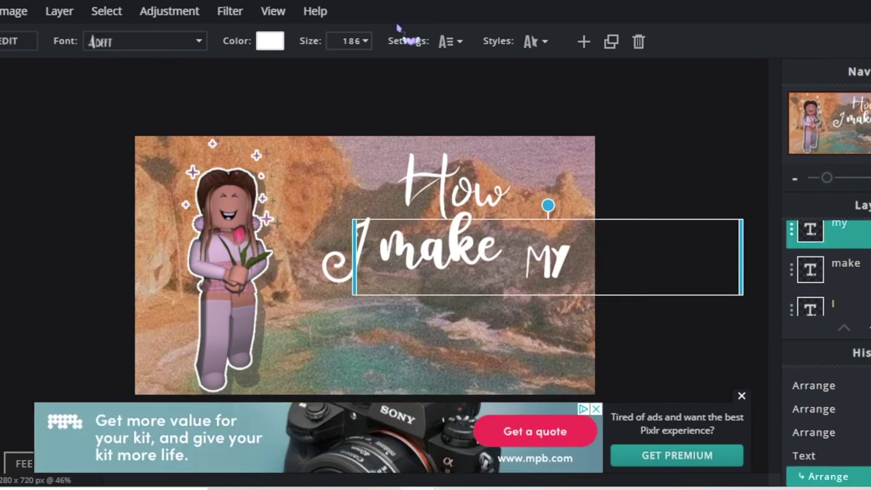
{"action": "left_click", "coordinate": [403, 376]}
Step: Add a text layer reading "thumbmails" and give it the same bold brush-script font as "make"
{"action": "left_click", "coordinate": [29, 40]}
{"action": "type", "text": "THUMBN"}
{"action": "key", "text": "BackSpace"}
{"action": "type", "text": "MAILS"}
{"action": "key", "text": "ctrl+a"}
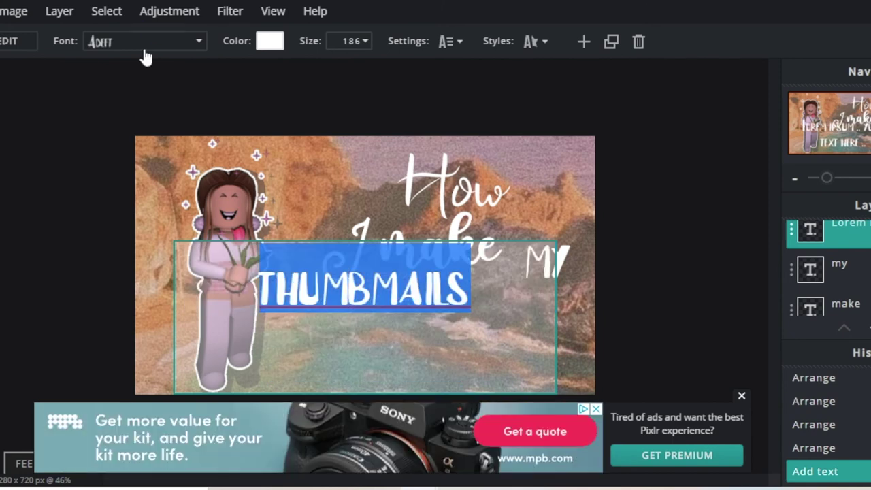
{"action": "left_click", "coordinate": [144, 50]}
{"action": "left_click", "coordinate": [136, 43]}
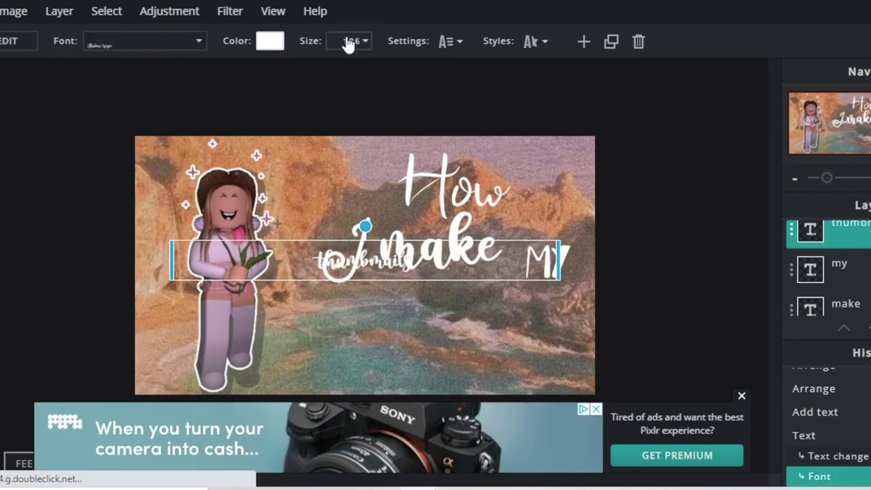
Step: Set the "thumbmails" text size to 500 and place it beneath the "I make my" line
{"action": "left_click", "coordinate": [348, 42]}
{"action": "left_click_drag", "start_coordinate": [278, 70], "coordinate": [299, 71]}
{"action": "left_click_drag", "start_coordinate": [341, 324], "coordinate": [443, 334]}
Step: Enable an outline on the "thumbmails" text and colour it light pink
{"action": "left_click", "coordinate": [536, 42]}
{"action": "left_click", "coordinate": [534, 153]}
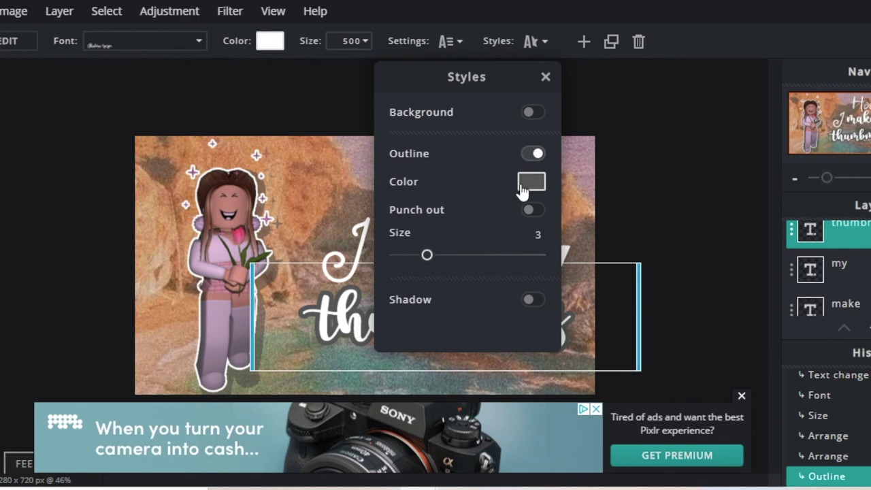
{"action": "left_click", "coordinate": [523, 187]}
{"action": "left_click", "coordinate": [476, 168]}
{"action": "left_click", "coordinate": [476, 160]}
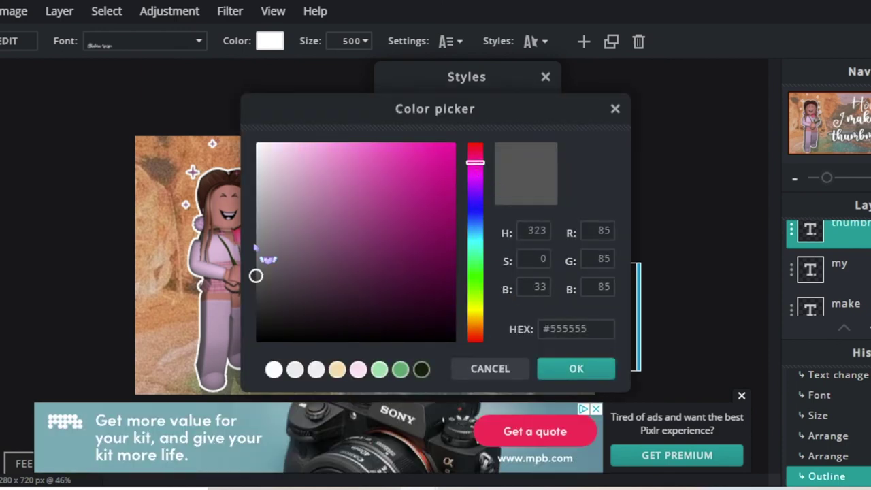
{"action": "left_click_drag", "start_coordinate": [266, 249], "coordinate": [340, 111]}
{"action": "left_click", "coordinate": [596, 372]}
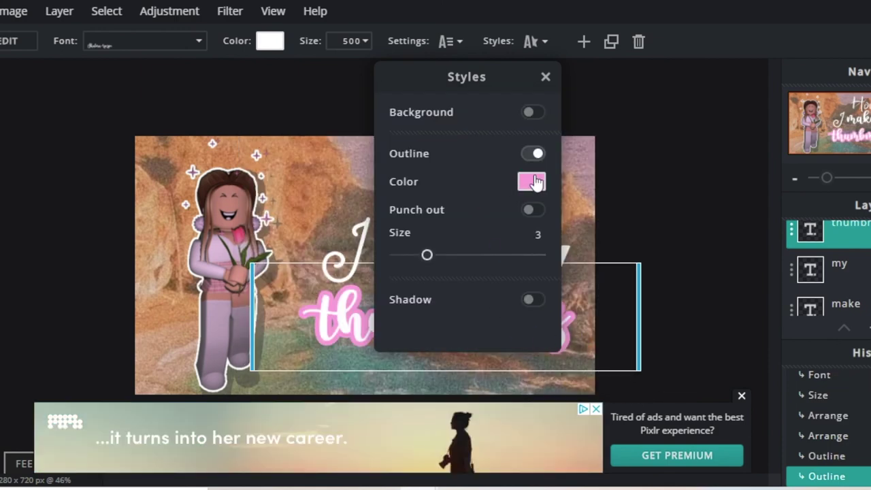
Step: Recolour the "thumbmails" outline to an orange-tan sampled from the background cliffs and set its size to 2
{"action": "left_click", "coordinate": [533, 180]}
{"action": "left_click", "coordinate": [177, 204]}
{"action": "left_click", "coordinate": [573, 365]}
{"action": "left_click", "coordinate": [411, 254]}
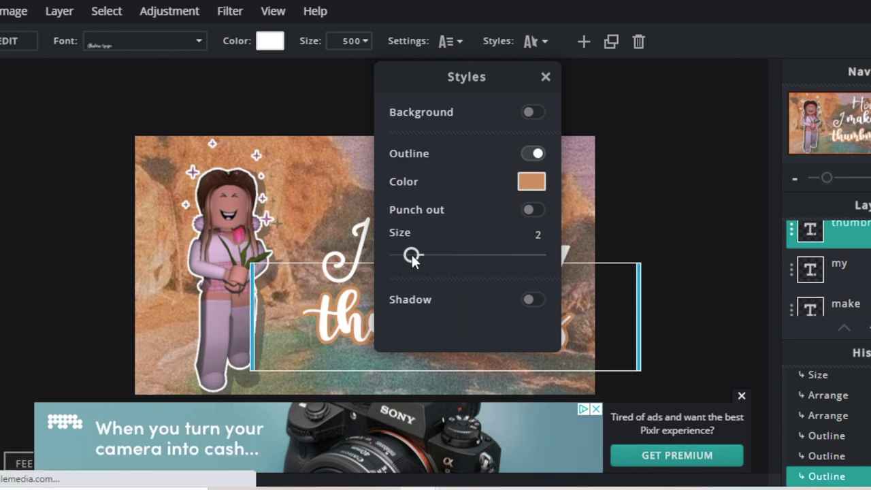
{"action": "left_click", "coordinate": [326, 211]}
Step: Give the "my" text a teal-green outline and reduce the outline's thickness
{"action": "left_click", "coordinate": [556, 260]}
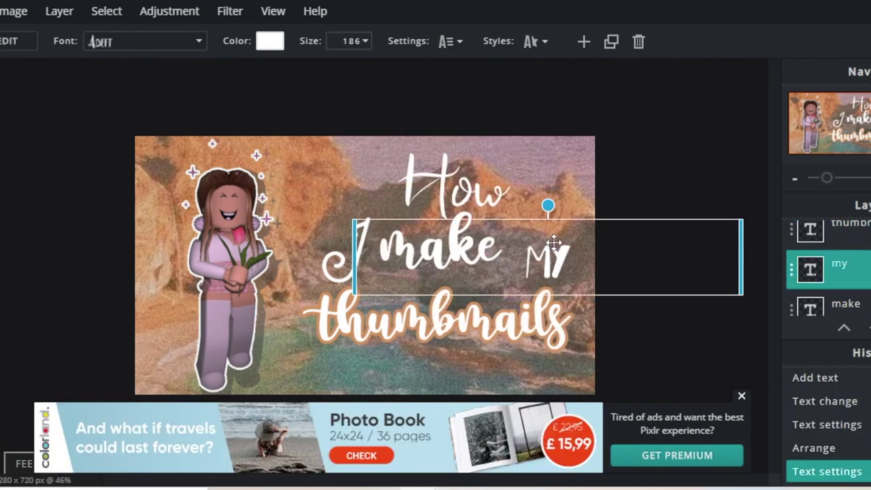
{"action": "left_click", "coordinate": [537, 41]}
{"action": "left_click", "coordinate": [533, 154]}
{"action": "left_click", "coordinate": [531, 182]}
{"action": "left_click_drag", "start_coordinate": [547, 108], "coordinate": [753, 64]}
{"action": "left_click", "coordinate": [678, 202]}
{"action": "left_click", "coordinate": [528, 206]}
{"action": "left_click", "coordinate": [778, 326]}
{"action": "left_click_drag", "start_coordinate": [426, 255], "coordinate": [406, 255]}
{"action": "left_click", "coordinate": [434, 232]}
Step: Give the "make" text a dusty pink outline with size 2
{"action": "left_click", "coordinate": [421, 208]}
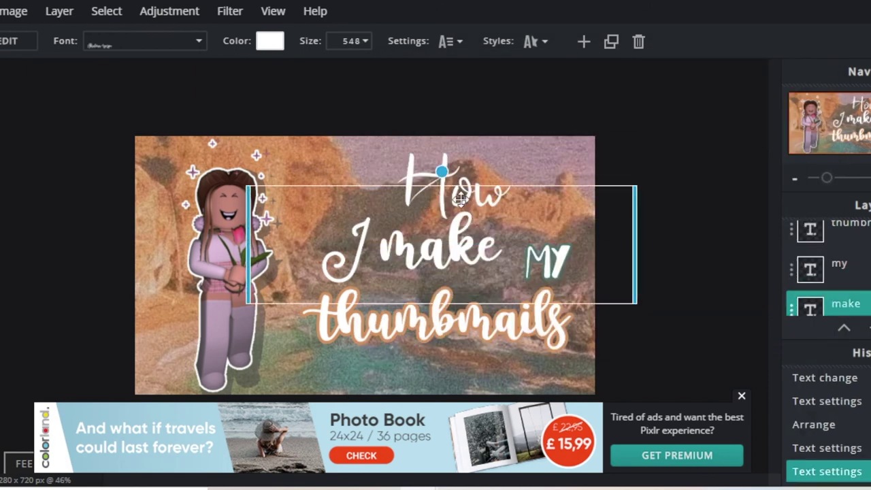
{"action": "left_click", "coordinate": [538, 43]}
{"action": "left_click", "coordinate": [531, 181]}
{"action": "left_click", "coordinate": [496, 146]}
{"action": "left_click", "coordinate": [778, 324]}
{"action": "left_click_drag", "start_coordinate": [424, 259], "coordinate": [412, 257]}
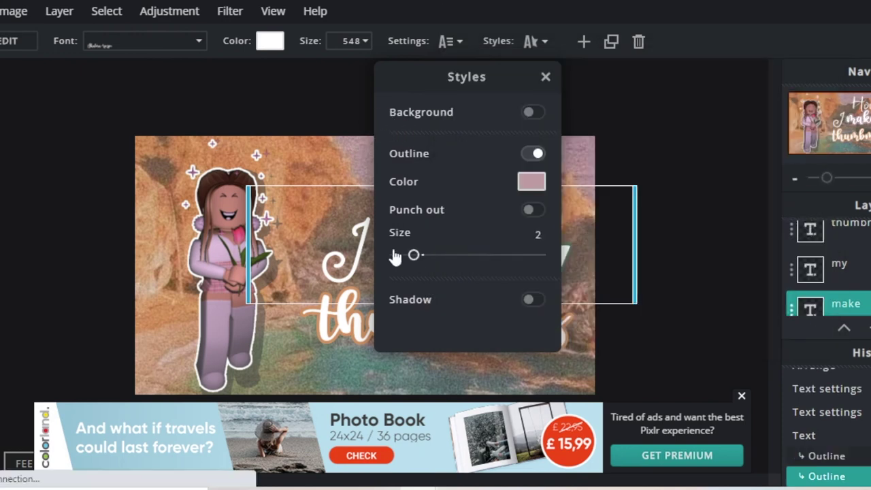
{"action": "left_click", "coordinate": [334, 237]}
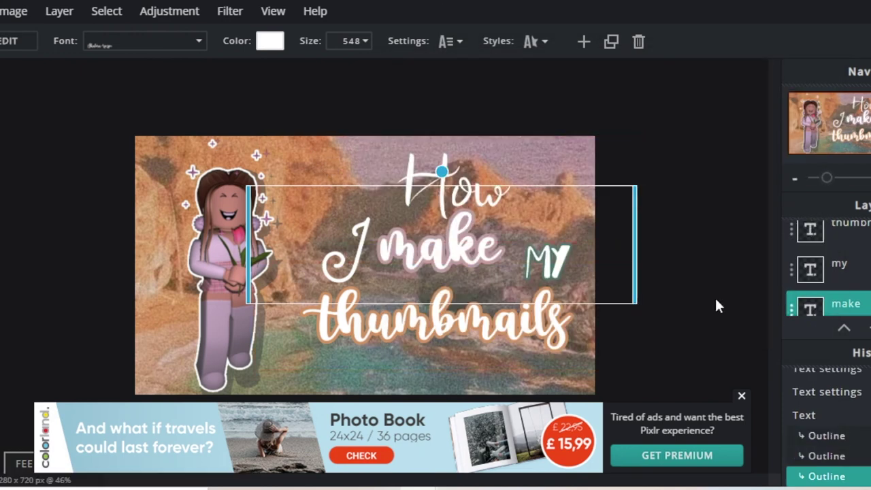
Step: Give the "I" text a thinned brown outline in #855E49, sampled from the background rocks
{"action": "left_click", "coordinate": [791, 313]}
{"action": "left_click", "coordinate": [224, 238]}
{"action": "left_click", "coordinate": [531, 42]}
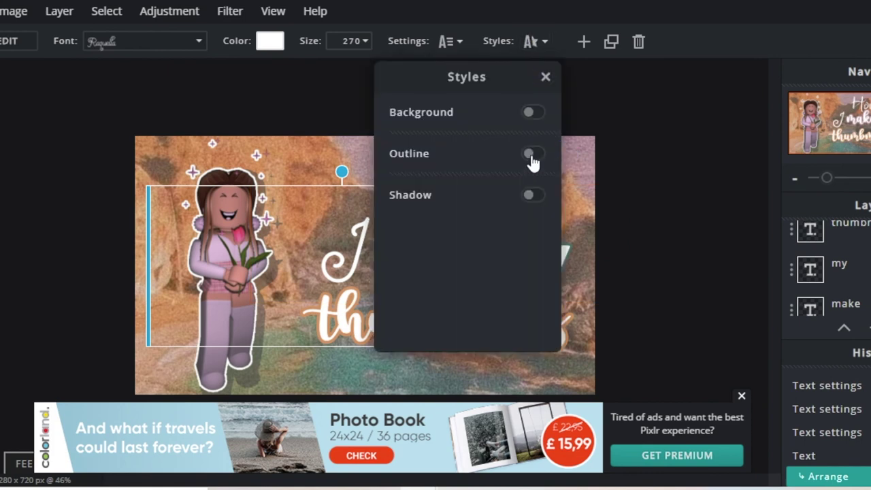
{"action": "left_click", "coordinate": [527, 153]}
{"action": "left_click", "coordinate": [531, 181]}
{"action": "left_click", "coordinate": [159, 163]}
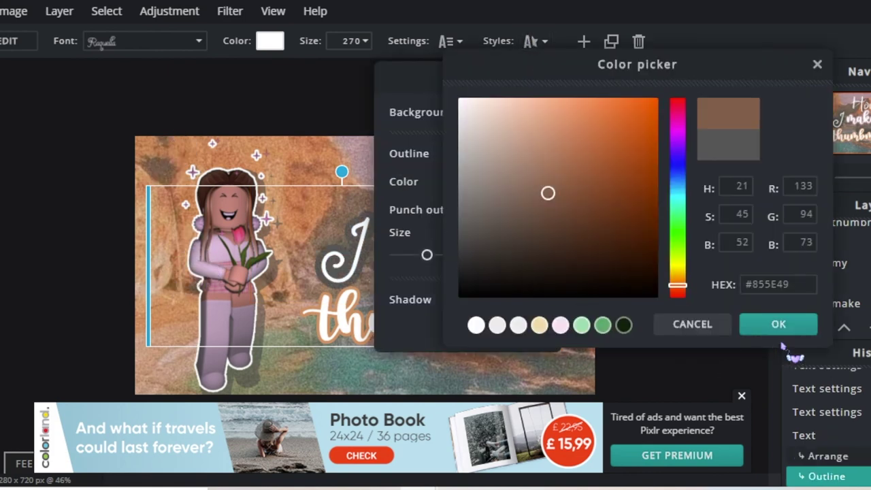
{"action": "left_click", "coordinate": [778, 329]}
{"action": "left_click_drag", "start_coordinate": [428, 256], "coordinate": [414, 256]}
{"action": "left_click", "coordinate": [651, 295]}
Step: Give the "How" text a deep pink outline with size 2
{"action": "left_click", "coordinate": [450, 176]}
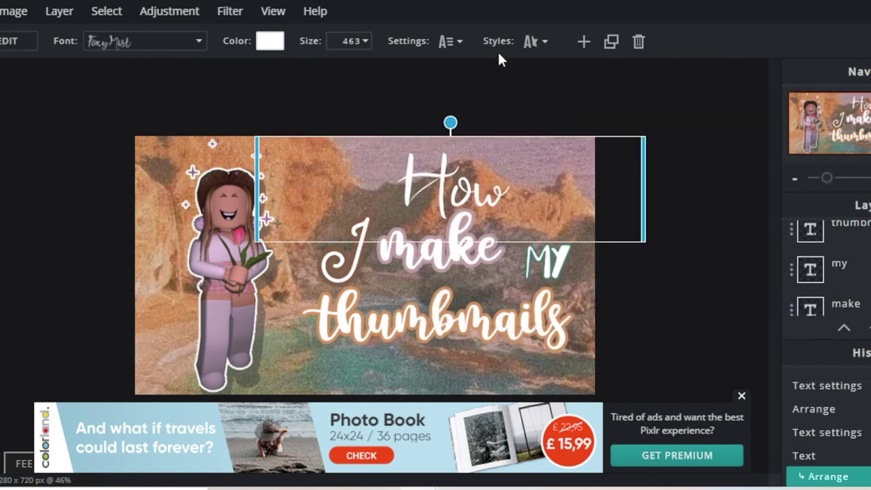
{"action": "left_click", "coordinate": [533, 42]}
{"action": "left_click", "coordinate": [534, 153]}
{"action": "left_click", "coordinate": [531, 181]}
{"action": "left_click", "coordinate": [597, 115]}
{"action": "left_click", "coordinate": [778, 323]}
{"action": "left_click", "coordinate": [697, 323]}
{"action": "left_click", "coordinate": [533, 45]}
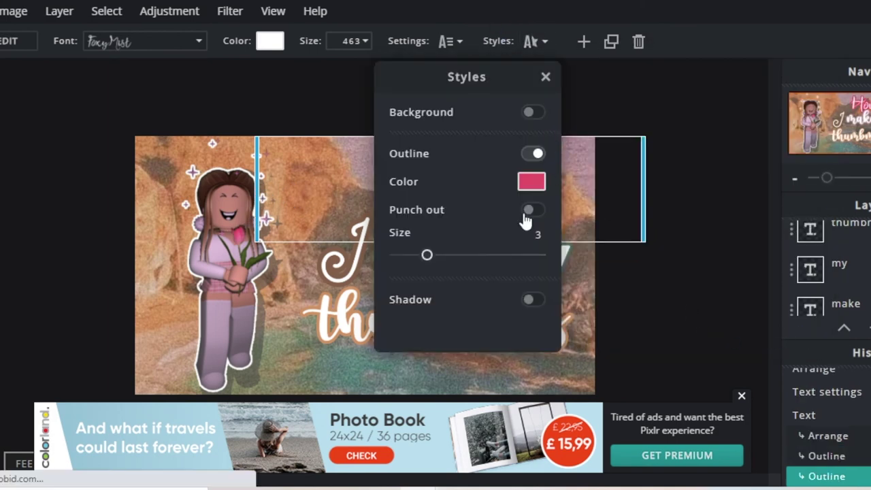
{"action": "left_click_drag", "start_coordinate": [411, 262], "coordinate": [405, 256]}
Step: Enable a shadow on the "How" text and set the shadow colour to near black
{"action": "left_click", "coordinate": [530, 301]}
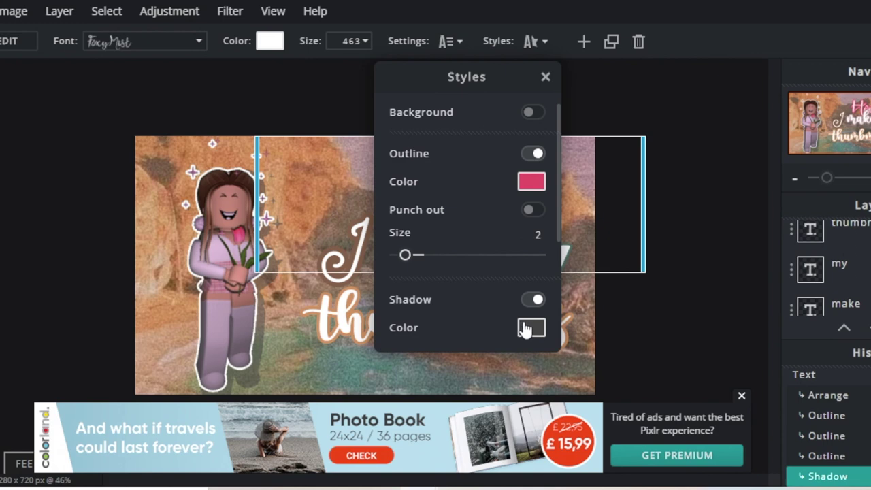
{"action": "left_click", "coordinate": [528, 328]}
{"action": "left_click", "coordinate": [461, 295]}
{"action": "left_click", "coordinate": [778, 324]}
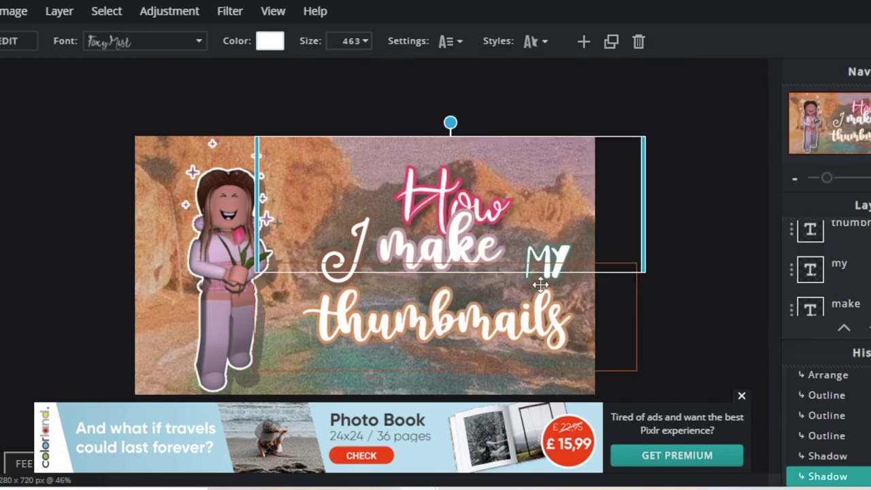
Step: Move the "How" text up a little and nudge "make" slightly down to separate the two words
{"action": "left_click", "coordinate": [515, 191]}
{"action": "left_click_drag", "start_coordinate": [484, 170], "coordinate": [484, 151]}
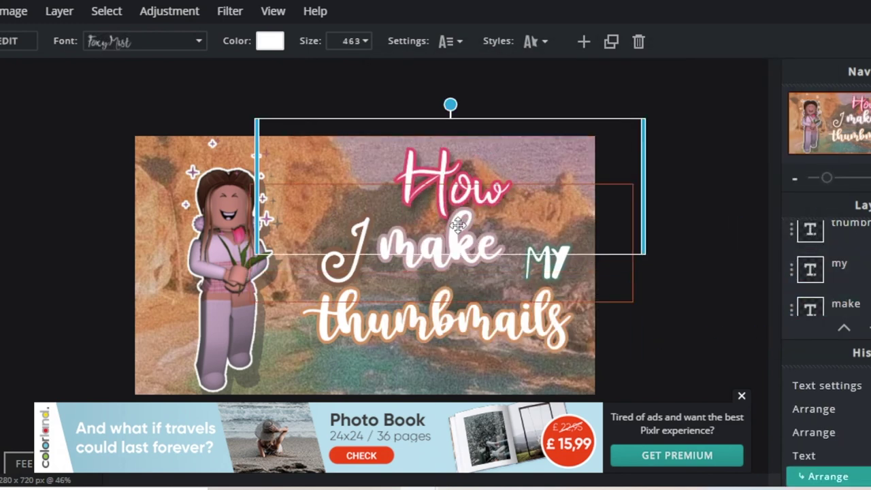
{"action": "left_click_drag", "start_coordinate": [412, 201], "coordinate": [424, 206]}
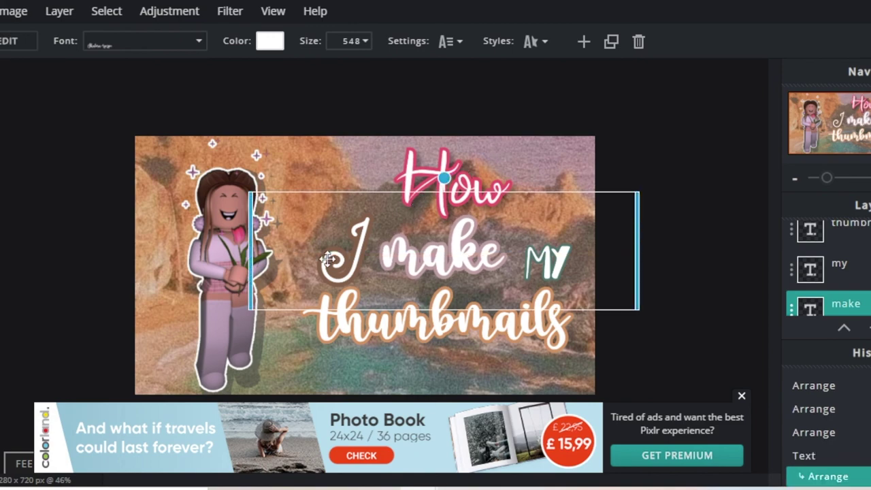
Step: Enable a black #000000 shadow on the "I" text and move the word to sit level with "make"
{"action": "left_click", "coordinate": [209, 219]}
{"action": "left_click", "coordinate": [543, 41]}
{"action": "left_click", "coordinate": [531, 301]}
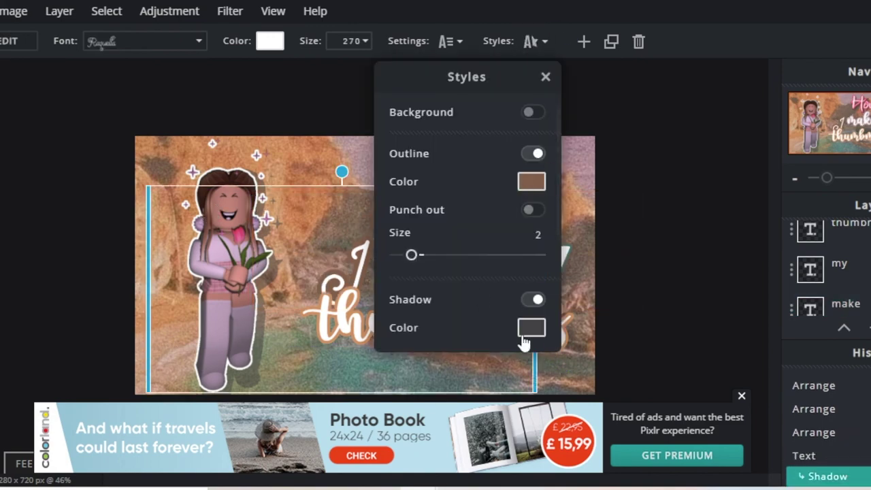
{"action": "left_click", "coordinate": [583, 327]}
{"action": "left_click", "coordinate": [467, 233]}
{"action": "left_click", "coordinate": [458, 298]}
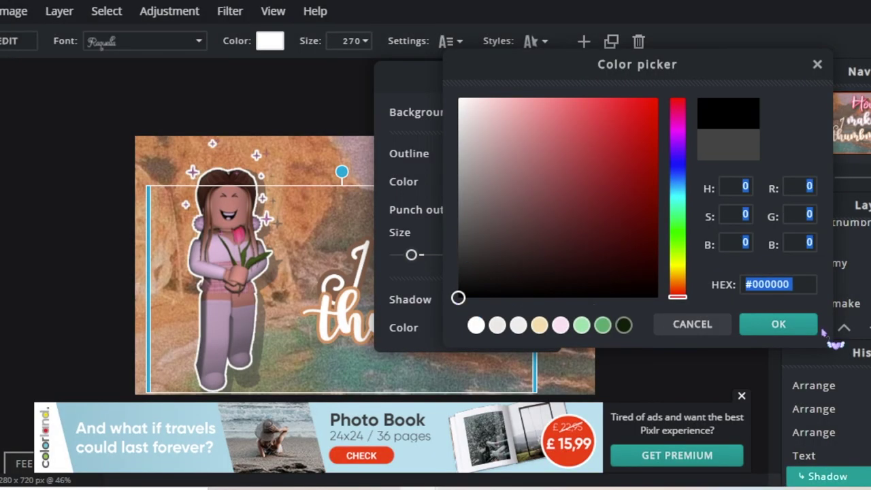
{"action": "left_click", "coordinate": [779, 324]}
{"action": "left_click", "coordinate": [351, 266]}
{"action": "left_click_drag", "start_coordinate": [181, 229], "coordinate": [179, 200]}
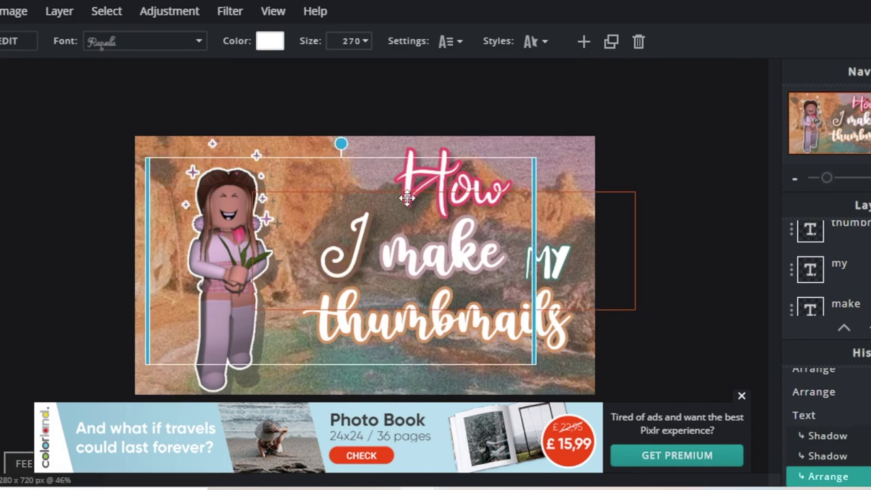
Step: Enable a near-black shadow on the "make" text and nudge the word slightly to align it beside "I"
{"action": "left_click", "coordinate": [435, 229]}
{"action": "left_click", "coordinate": [535, 41]}
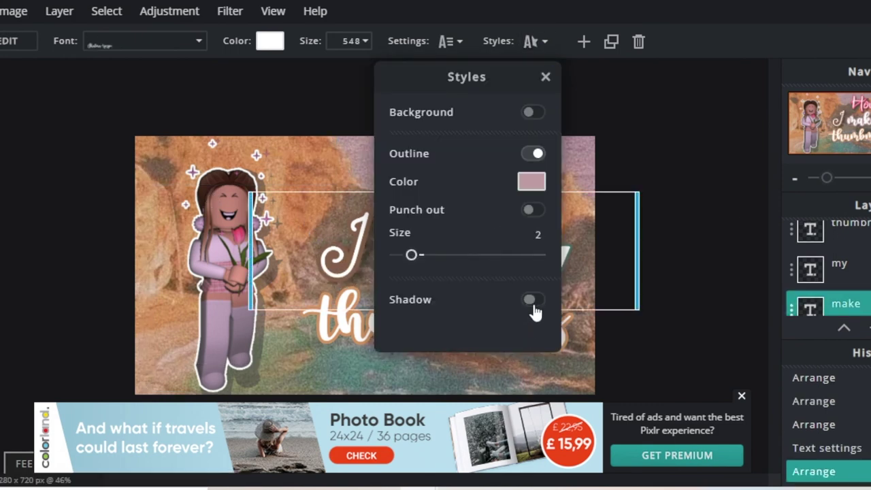
{"action": "left_click", "coordinate": [530, 300]}
{"action": "left_click", "coordinate": [536, 329]}
{"action": "left_click", "coordinate": [461, 296]}
{"action": "left_click", "coordinate": [777, 324]}
{"action": "left_click_drag", "start_coordinate": [440, 206], "coordinate": [442, 192]}
Step: Enable a near-black shadow on the "my" text and shift the word slightly away from "make"
{"action": "left_click", "coordinate": [582, 252]}
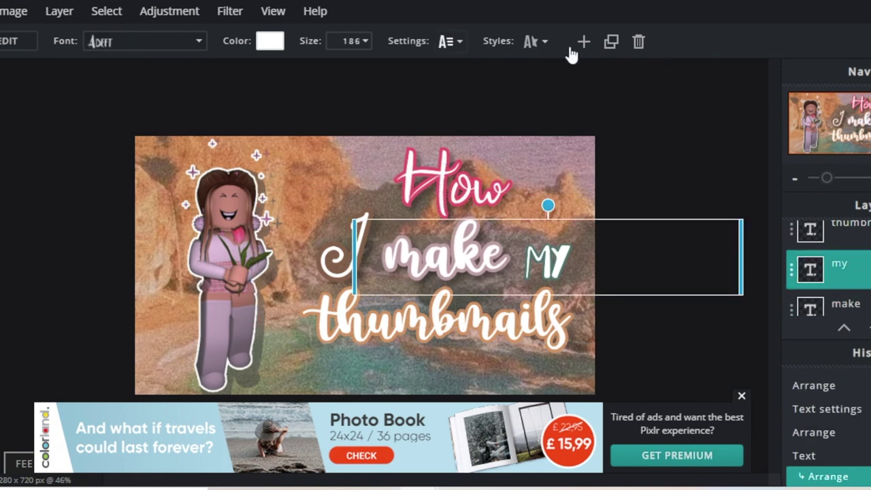
{"action": "left_click", "coordinate": [536, 41]}
{"action": "left_click", "coordinate": [530, 299]}
{"action": "left_click", "coordinate": [532, 327]}
{"action": "left_click", "coordinate": [461, 296]}
{"action": "left_click", "coordinate": [778, 324]}
{"action": "left_click", "coordinate": [623, 275]}
{"action": "mouse_move", "coordinate": [661, 241]}
{"action": "left_mouse_down"}
{"action": "mouse_move", "coordinate": [661, 224]}
{"action": "mouse_move", "coordinate": [663, 238]}
{"action": "left_mouse_up"}
Step: Enable a near-black shadow on the "thumbmails" text, reposition it slightly left and lower under the other words, and deselect it
{"action": "left_click", "coordinate": [577, 281]}
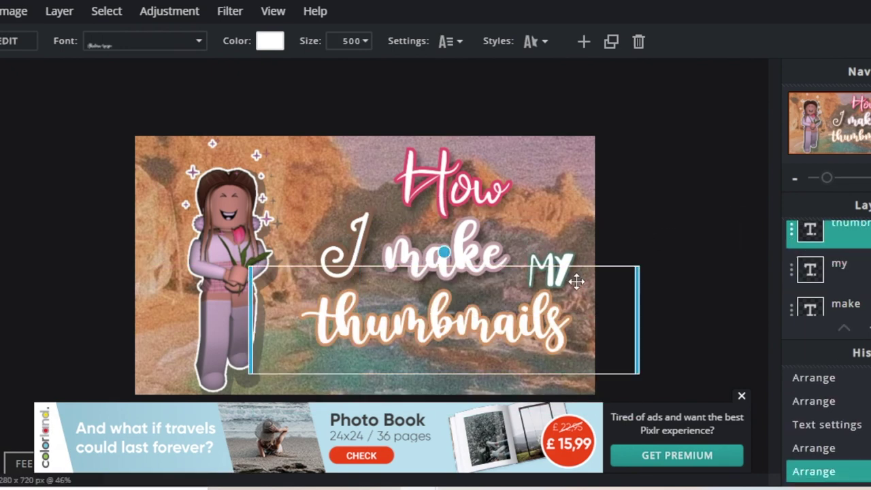
{"action": "left_click", "coordinate": [535, 41]}
{"action": "left_click", "coordinate": [530, 300]}
{"action": "left_click", "coordinate": [531, 328]}
{"action": "left_click", "coordinate": [475, 296]}
{"action": "left_click_drag", "start_coordinate": [476, 297], "coordinate": [465, 297]}
{"action": "left_click", "coordinate": [775, 324]}
{"action": "left_click", "coordinate": [608, 337]}
{"action": "left_click_drag", "start_coordinate": [538, 326], "coordinate": [531, 315]}
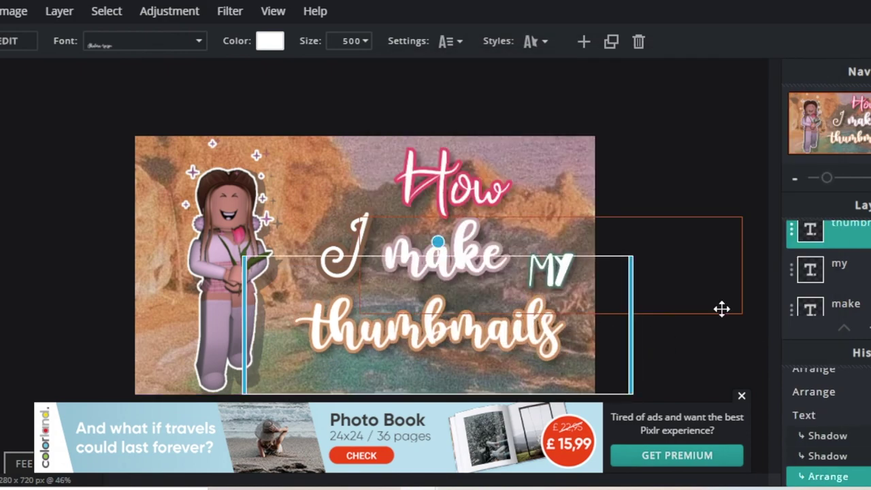
{"action": "left_click", "coordinate": [721, 308]}
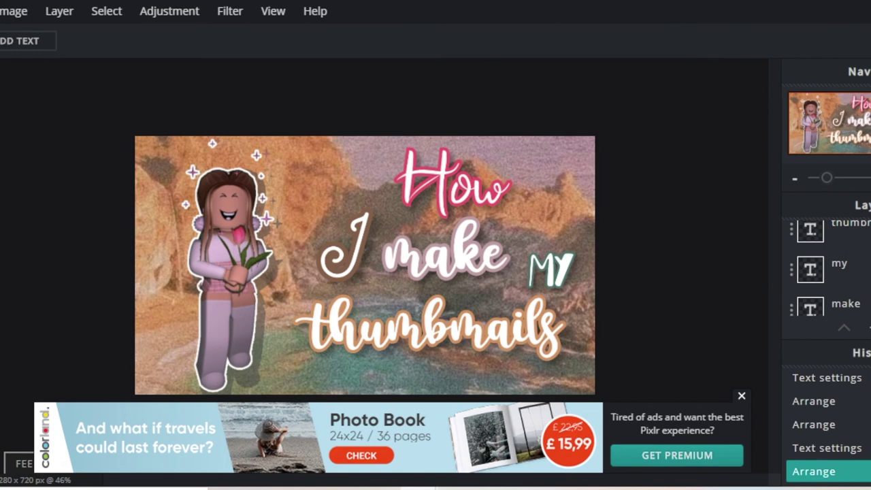
Step: Save the thumbnail as a PNG with a file name beginning "How i make my thumbma", and dismiss the banner ad covering the canvas
{"action": "left_click", "coordinate": [1, 11]}
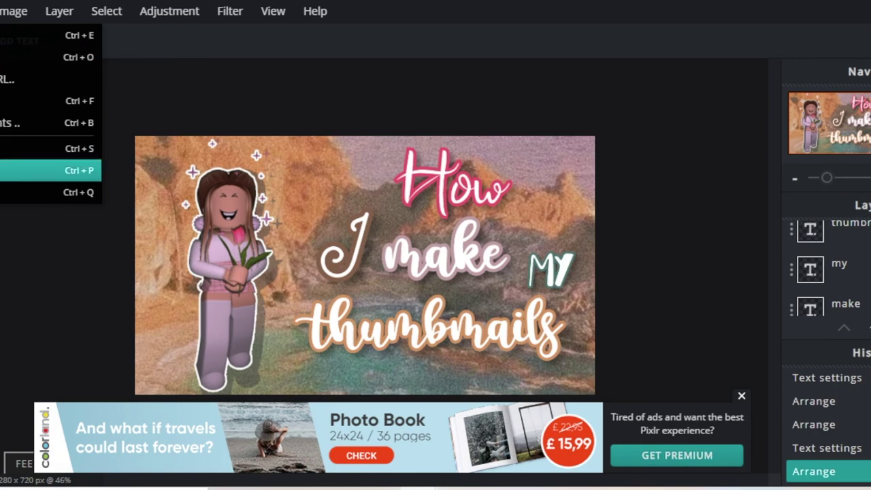
{"action": "left_click", "coordinate": [48, 148]}
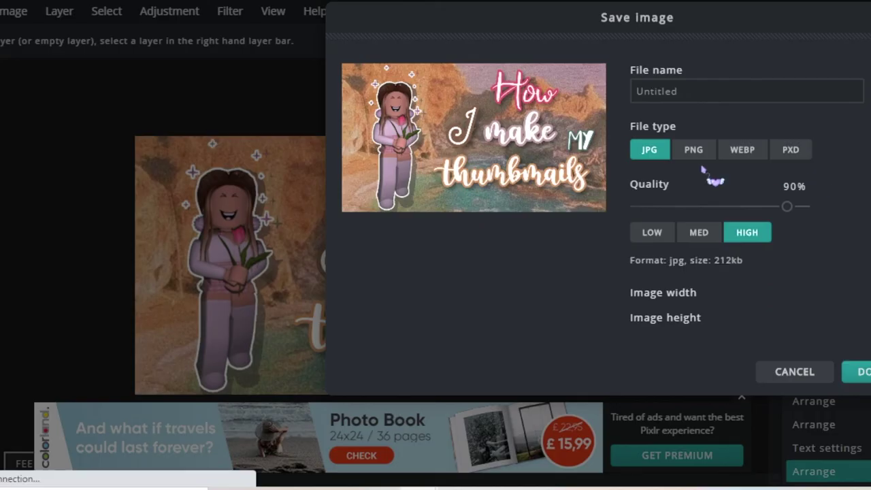
{"action": "left_click", "coordinate": [694, 149]}
{"action": "left_click", "coordinate": [702, 91]}
{"action": "key", "text": "BackSpace"}
{"action": "key", "text": "BackSpace"}
{"action": "key", "text": "BackSpace"}
{"action": "key", "text": "BackSpace"}
{"action": "key", "text": "BackSpace"}
{"action": "key", "text": "BackSpace"}
{"action": "key", "text": "BackSpace"}
{"action": "key", "text": "BackSpace"}
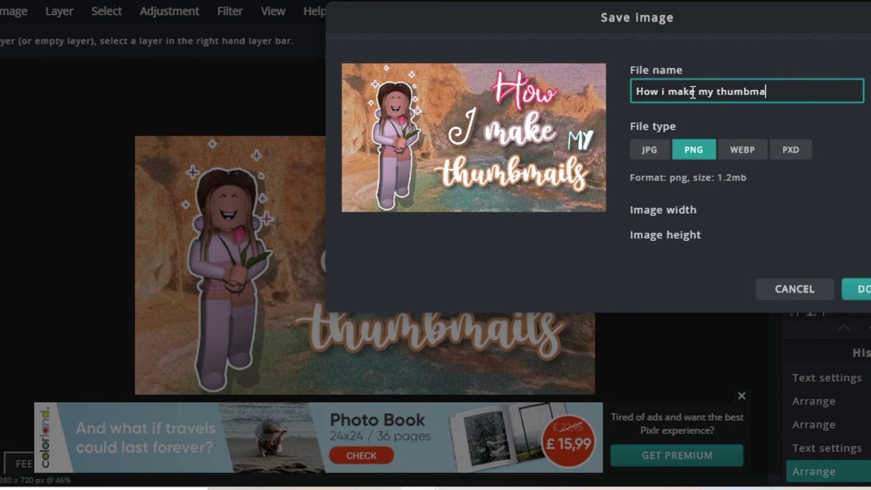
{"action": "key", "text": "Return"}
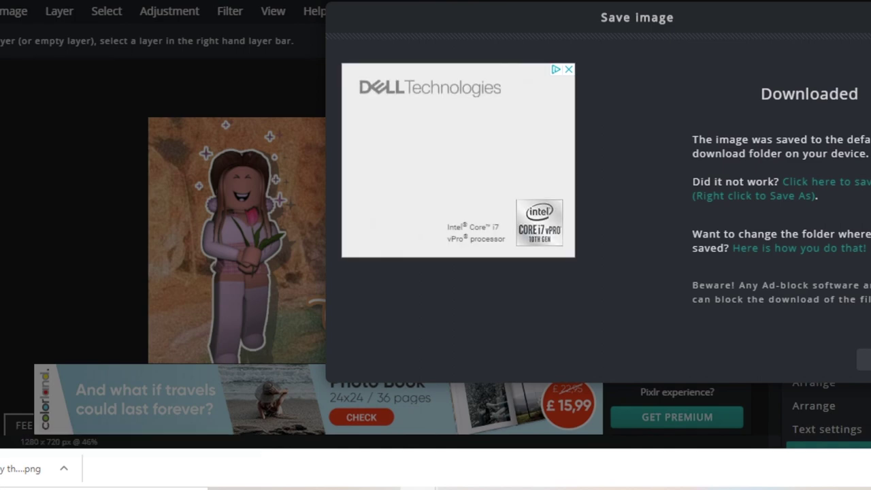
{"action": "key", "text": "Escape"}
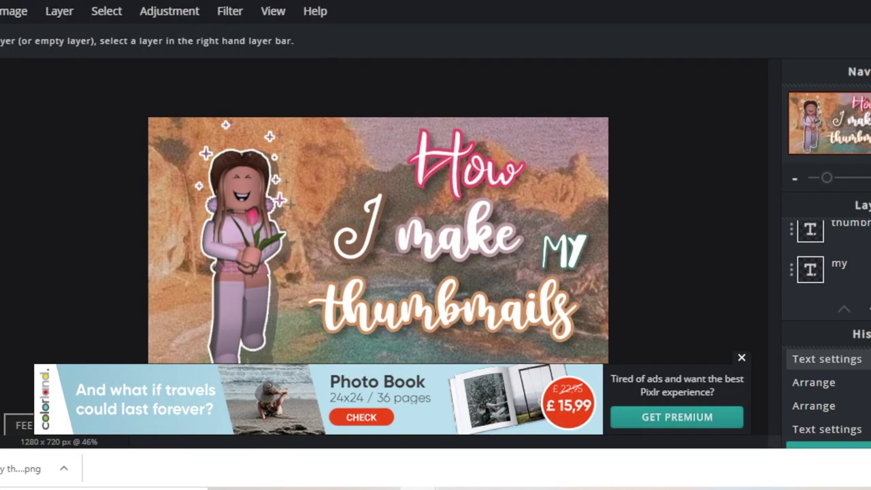
{"action": "left_click", "coordinate": [741, 366]}
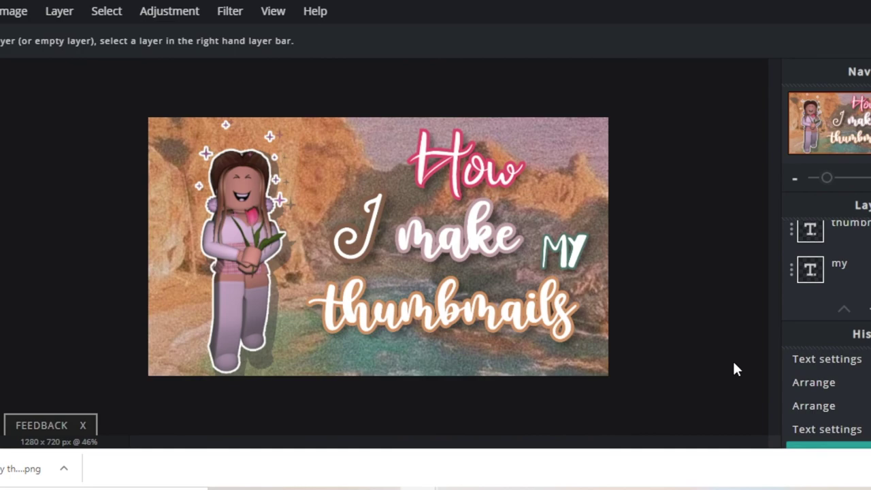